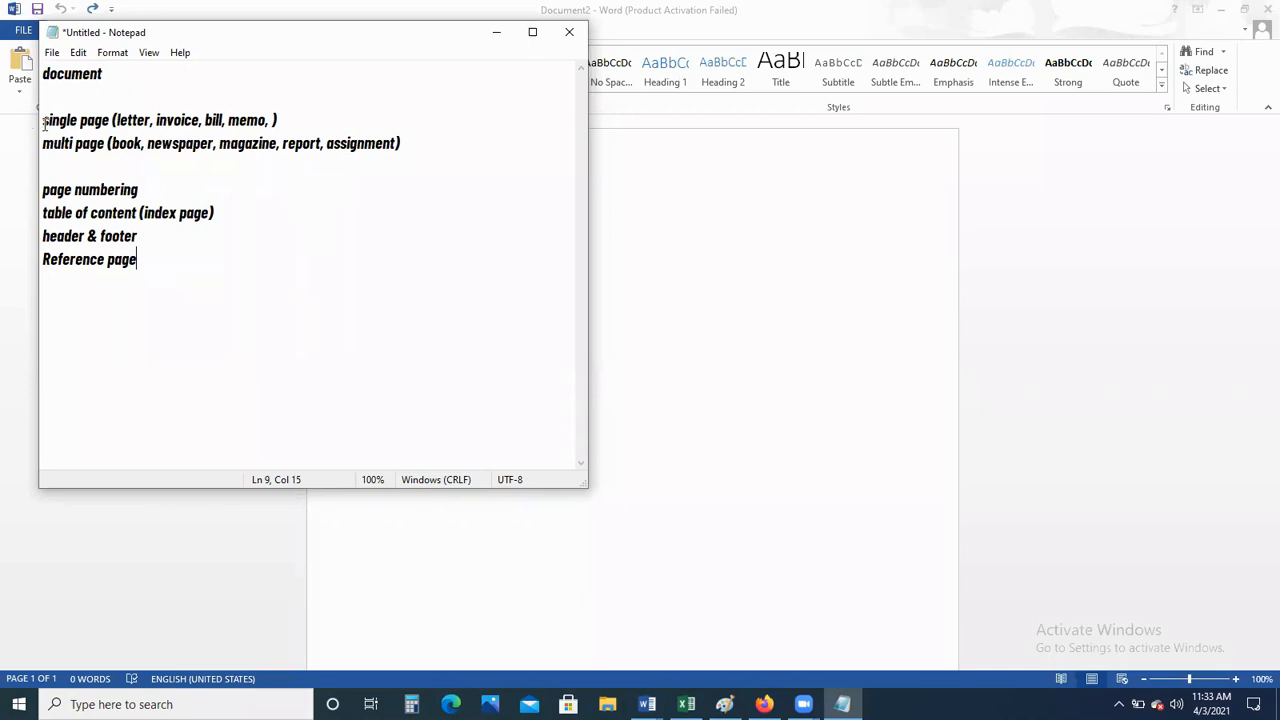
Review the Notepad notes, then put them aside to reveal the blank Word document
left_click_drag(45, 121, 150, 118)
left_click(115, 119)
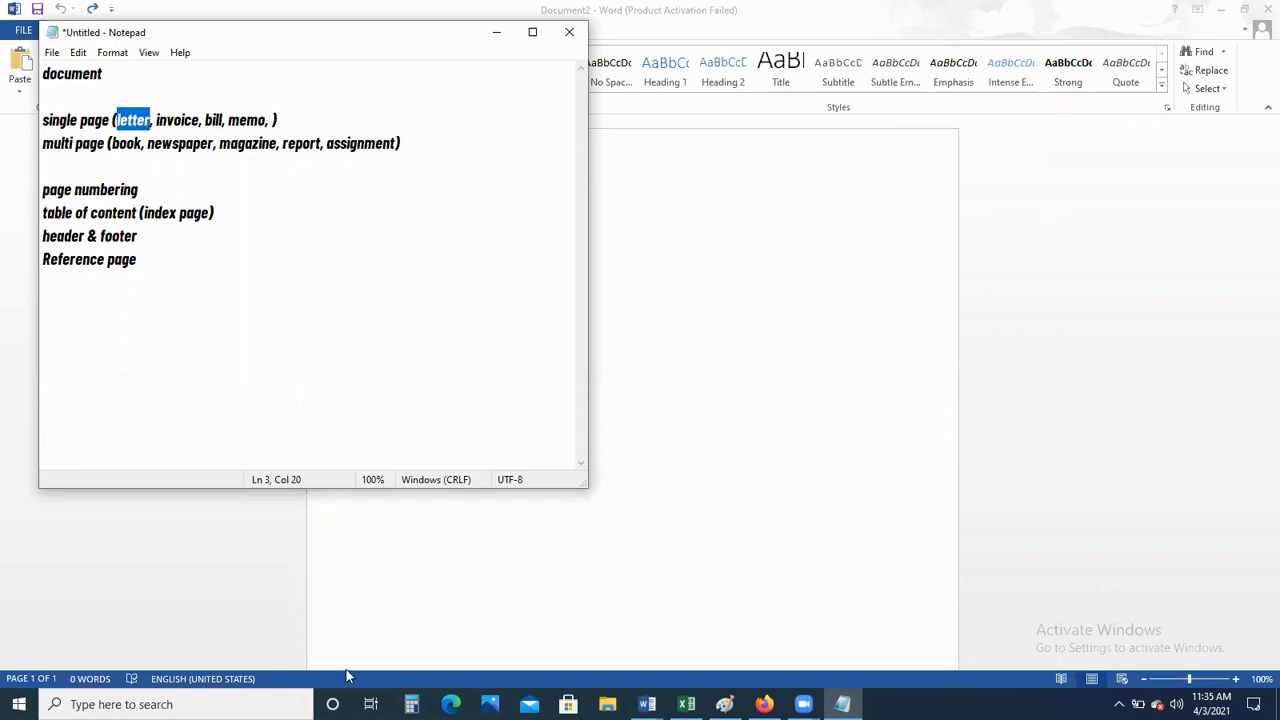
left_click(637, 436)
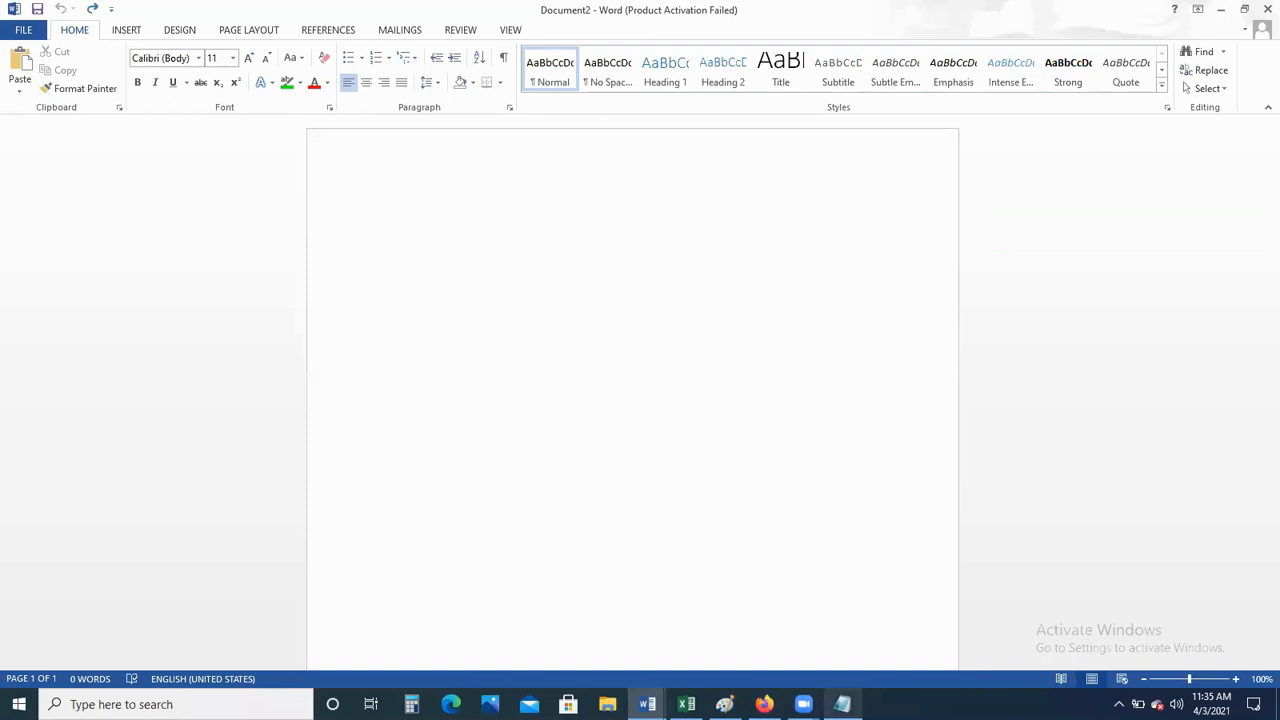
Append the lines 'letter' and '(letter size page A4 8.5x11 )' to the notes
left_click(842, 704)
left_click(398, 313)
key("Return")
key("Return")
type("letter")
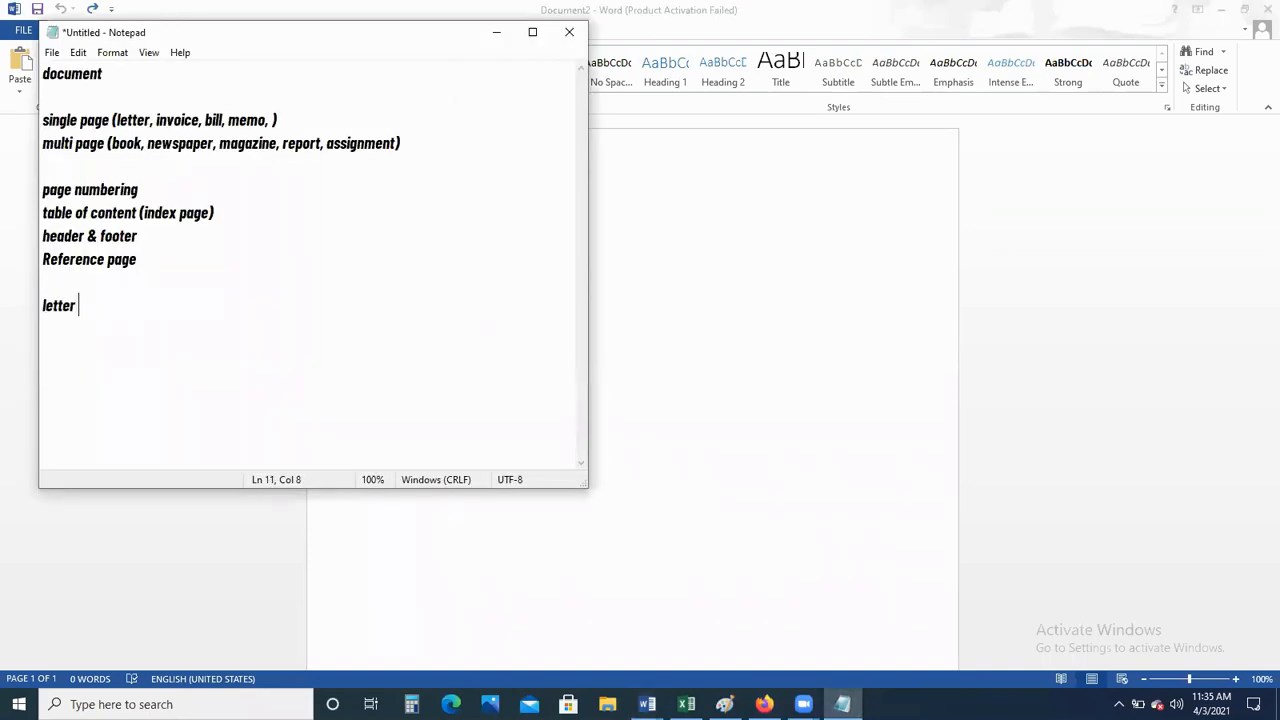
key("Return")
key("Return")
type("(letter size page ")
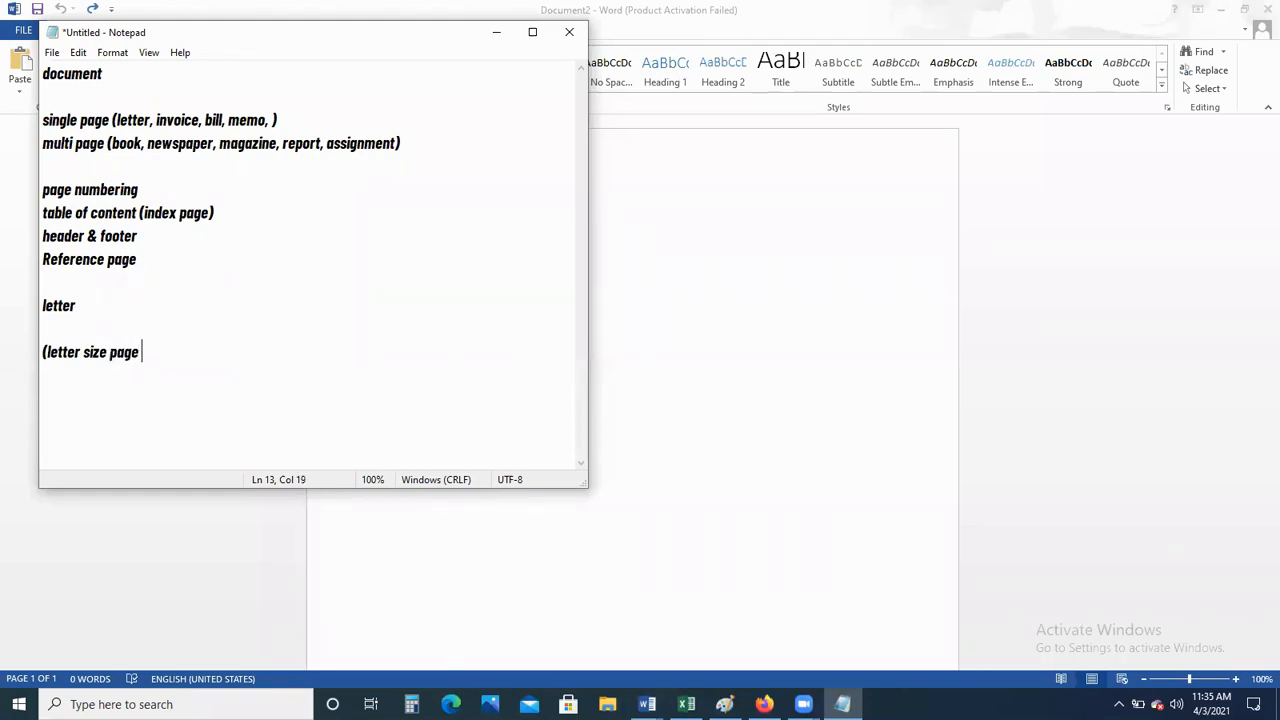
type("A4 8.5x11 )")
Bring Word forward and set the page size to Letter, 8.5" x 11"
left_click(646, 332)
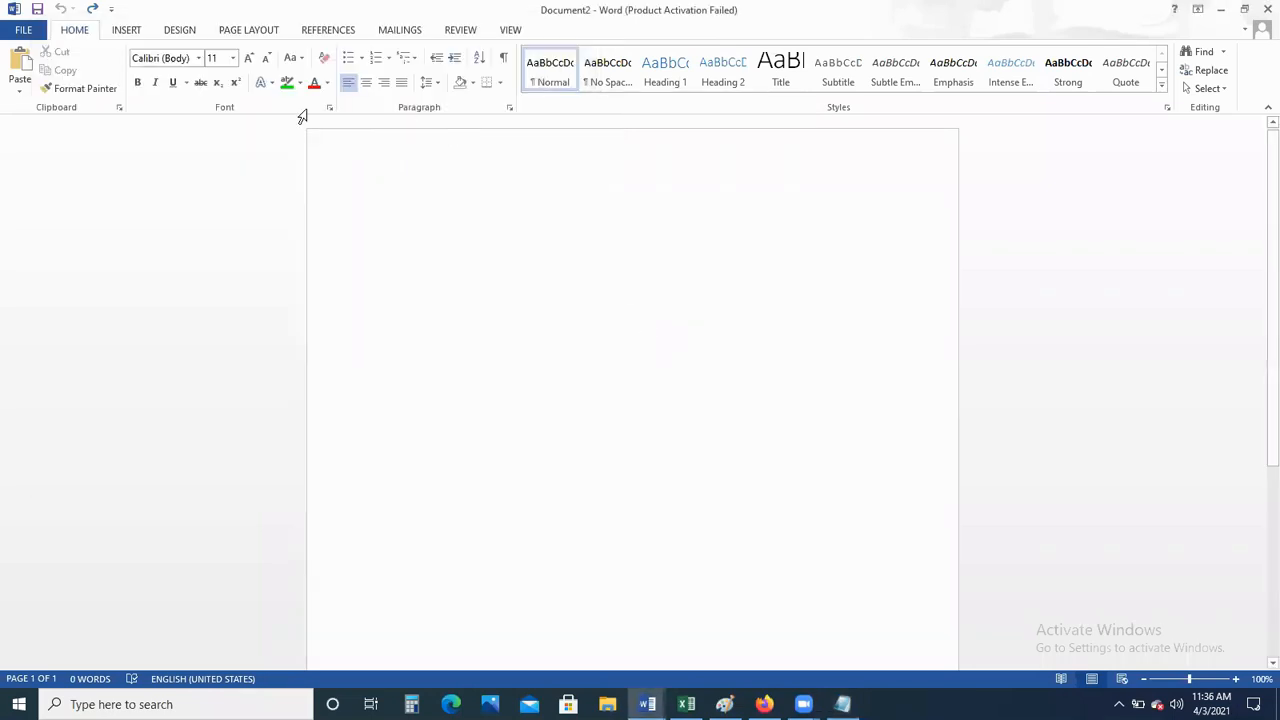
left_click(249, 31)
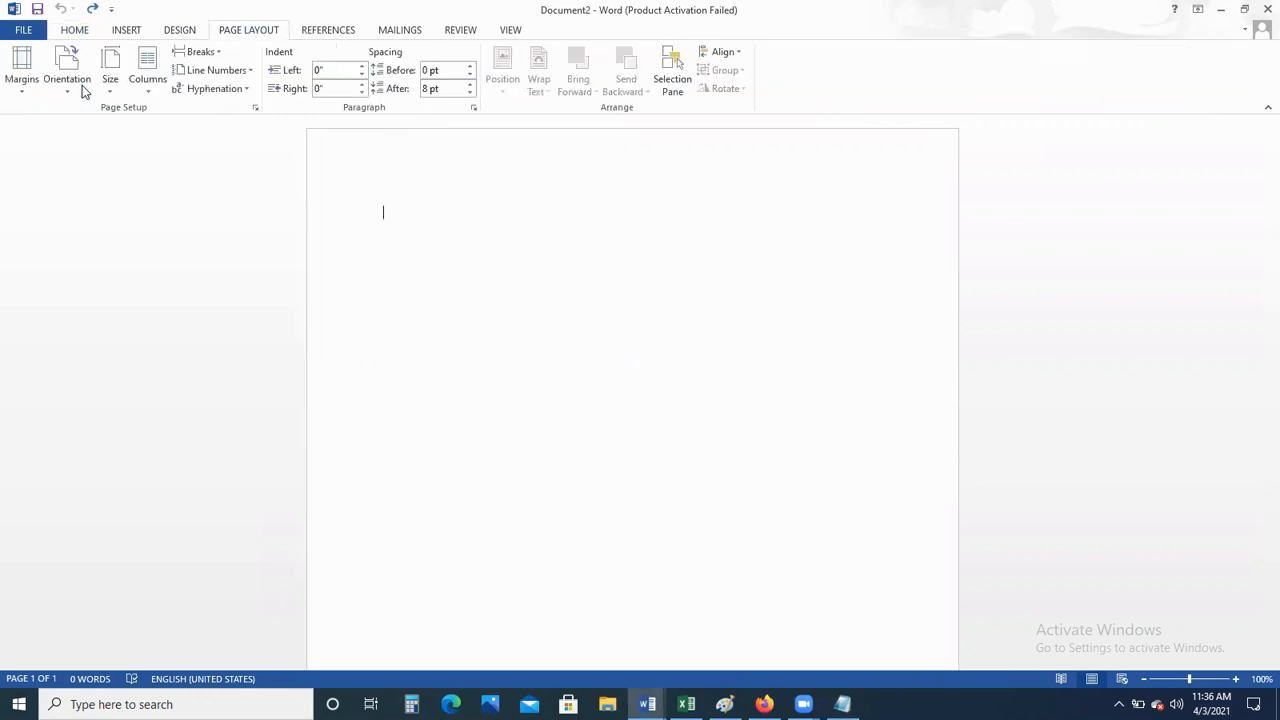
left_click(112, 97)
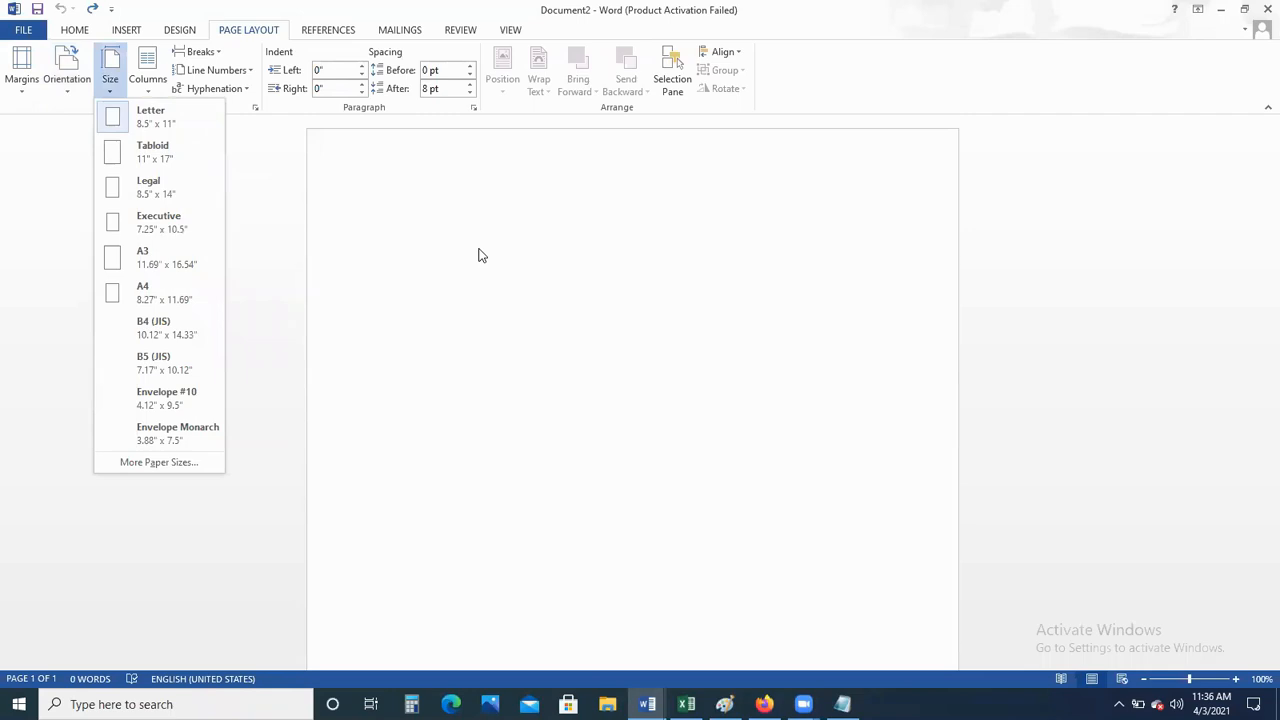
left_click(476, 318)
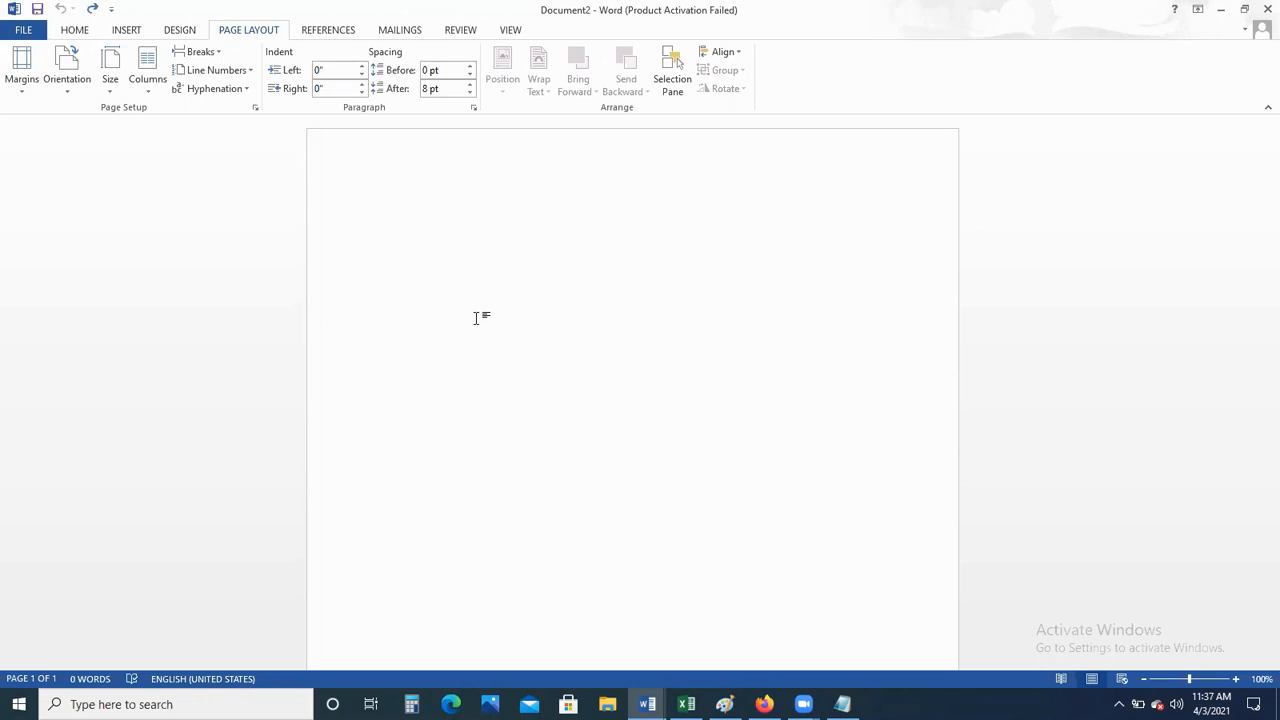
type("Um")
key("BackSpace")
key("BackSpace")
type("MT, ")
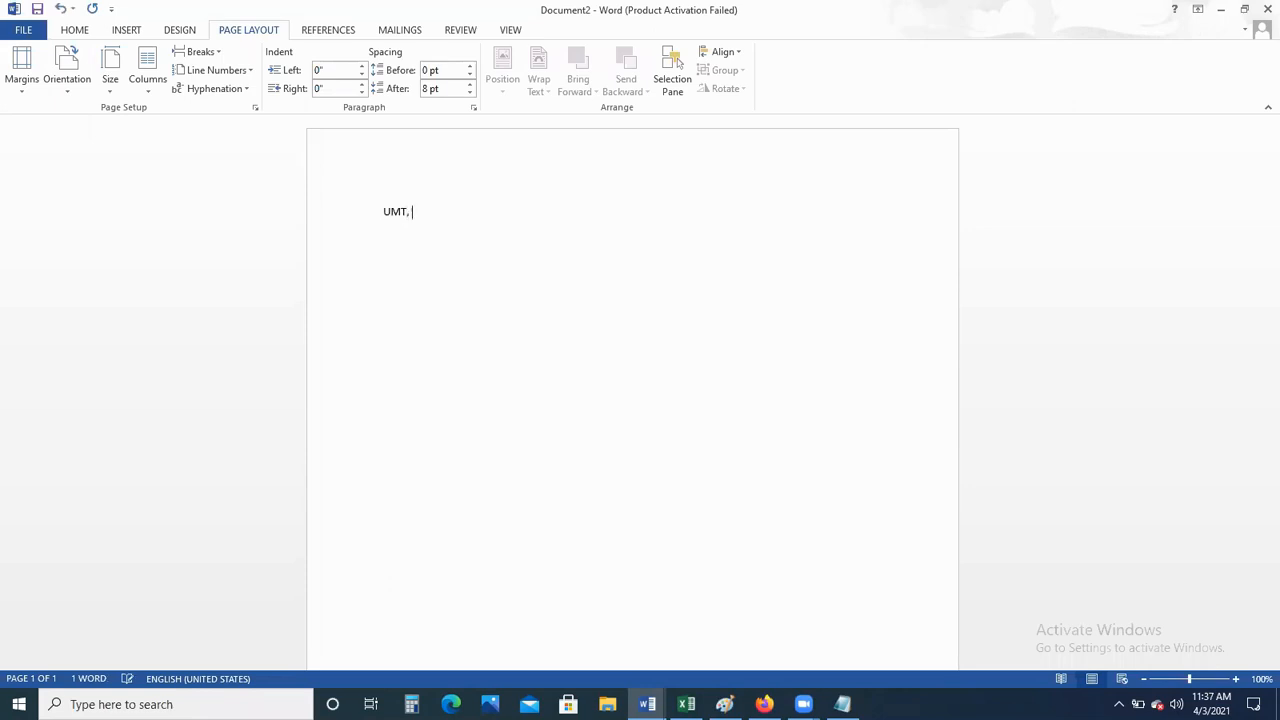
type("Lahore")
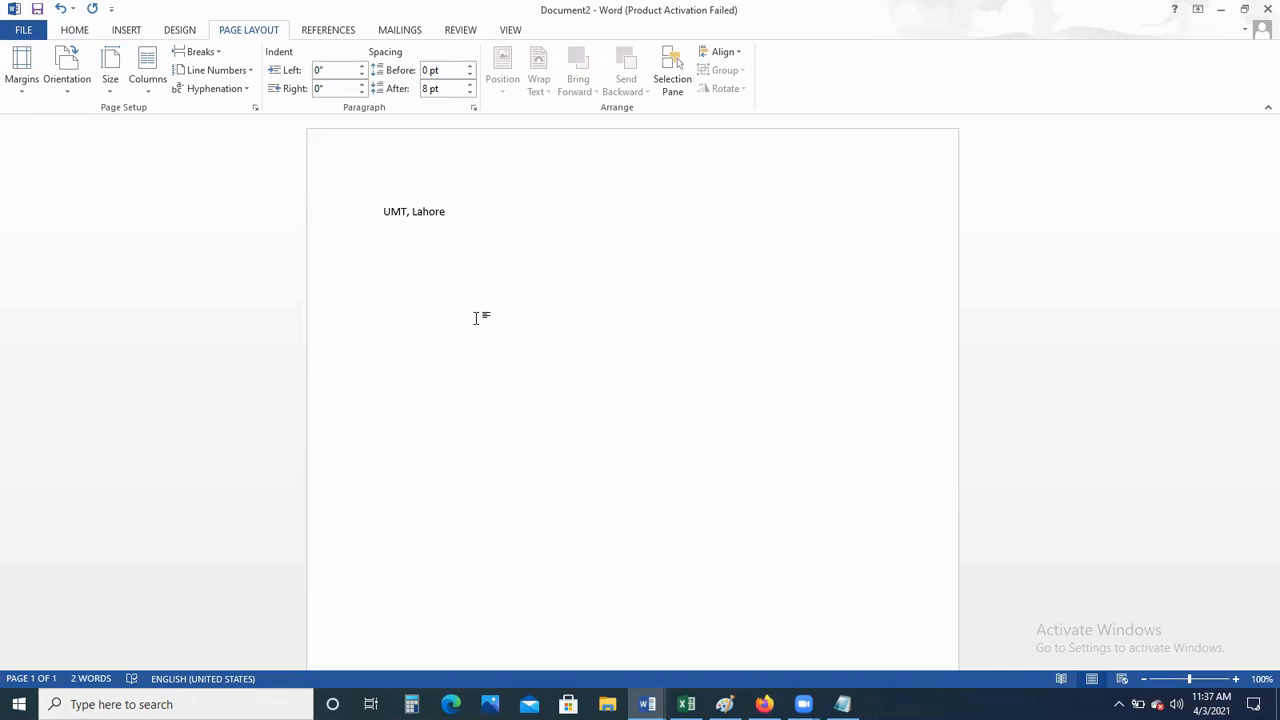
key("BackSpace")
key("BackSpace")
key("BackSpace")
key("BackSpace")
key("BackSpace")
key("BackSpace")
key("BackSpace")
key("BackSpace")
key("BackSpace")
key("BackSpace")
key("BackSpace")
Set the top page margin to 2 inches in Custom Margins
left_click(22, 86)
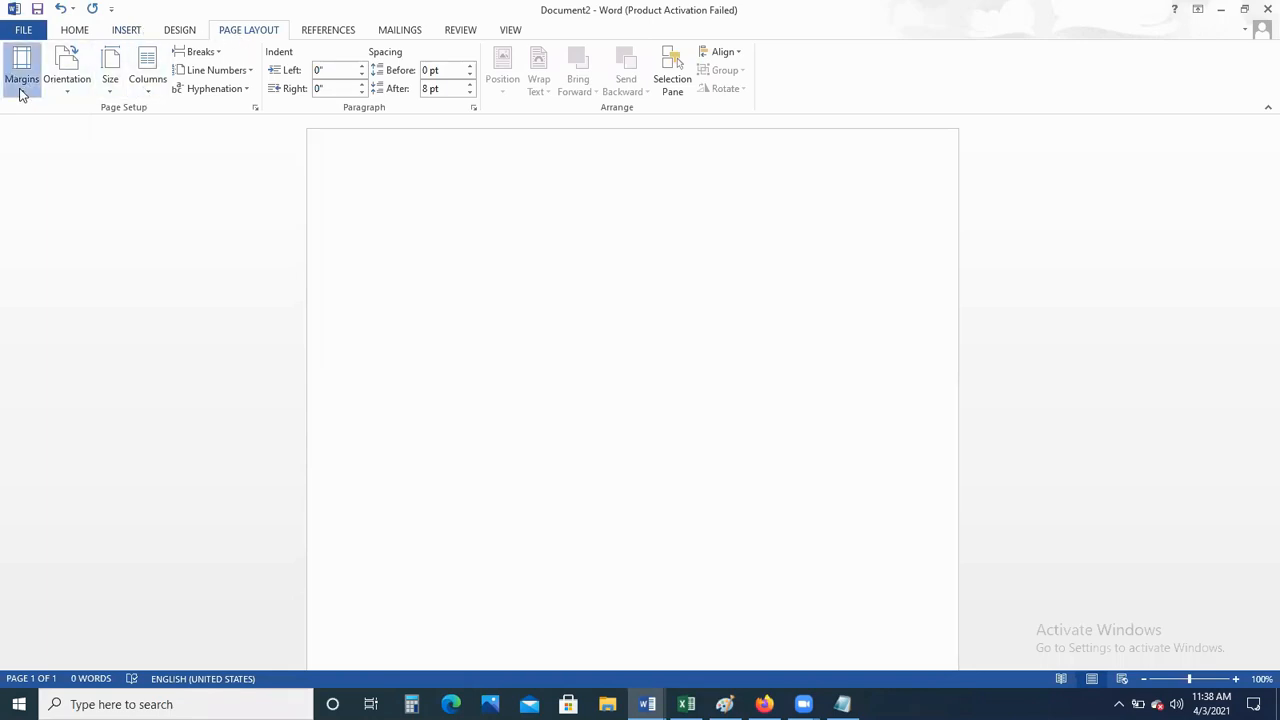
left_click(88, 479)
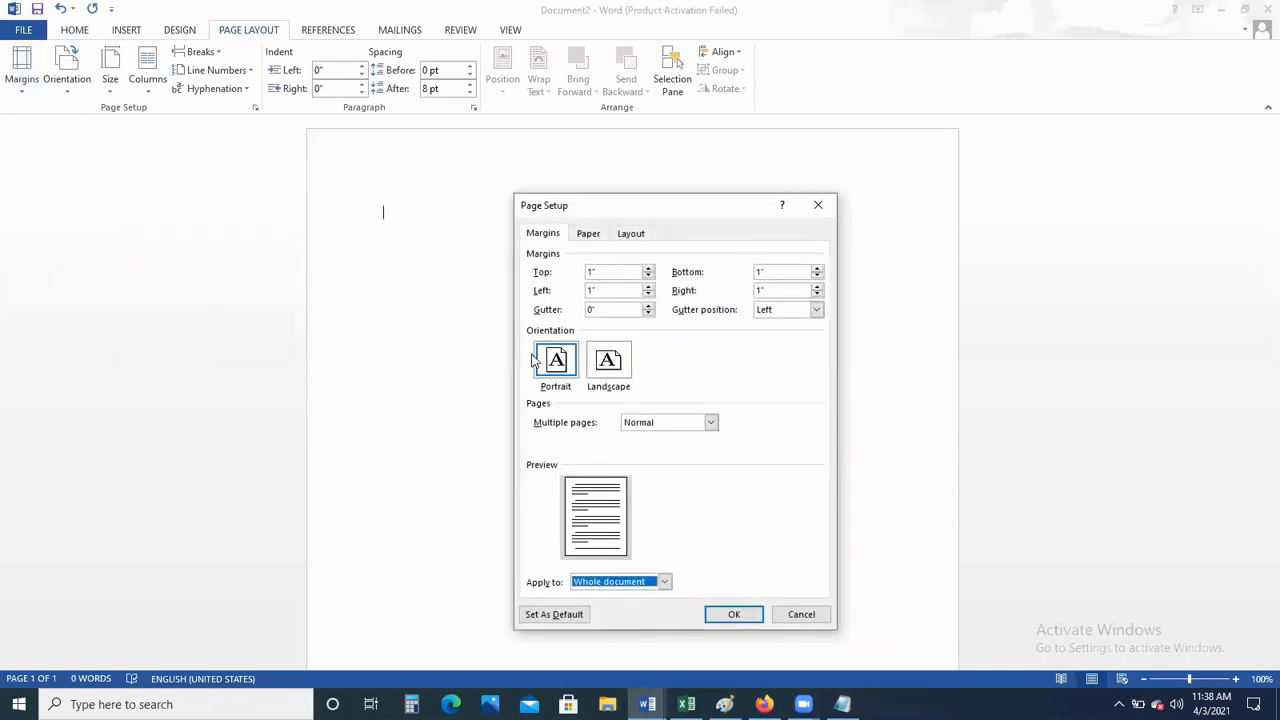
left_click(616, 275)
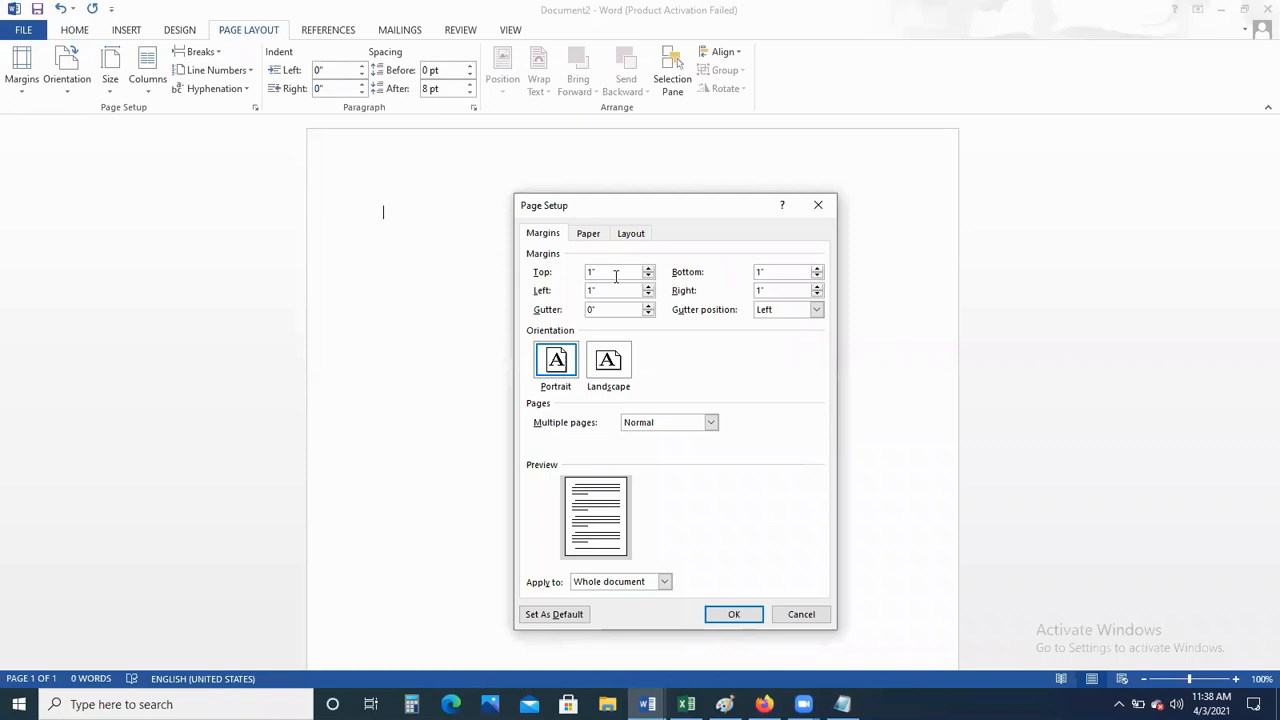
left_click(616, 276)
key("BackSpace")
type("2")
key("Return")
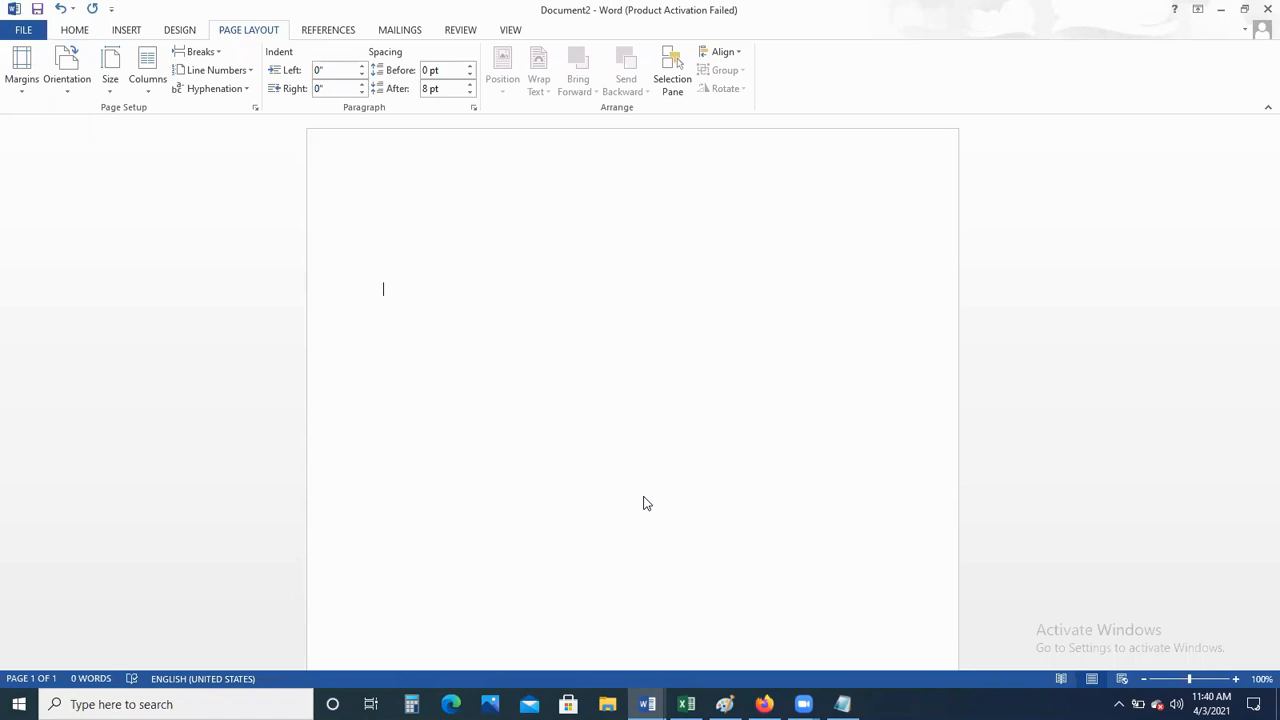
Type the recipient's name, then their area and city address on the next line
type("Mr. Bilal Waqar")
key("Return")
type("Faisal Town, ")
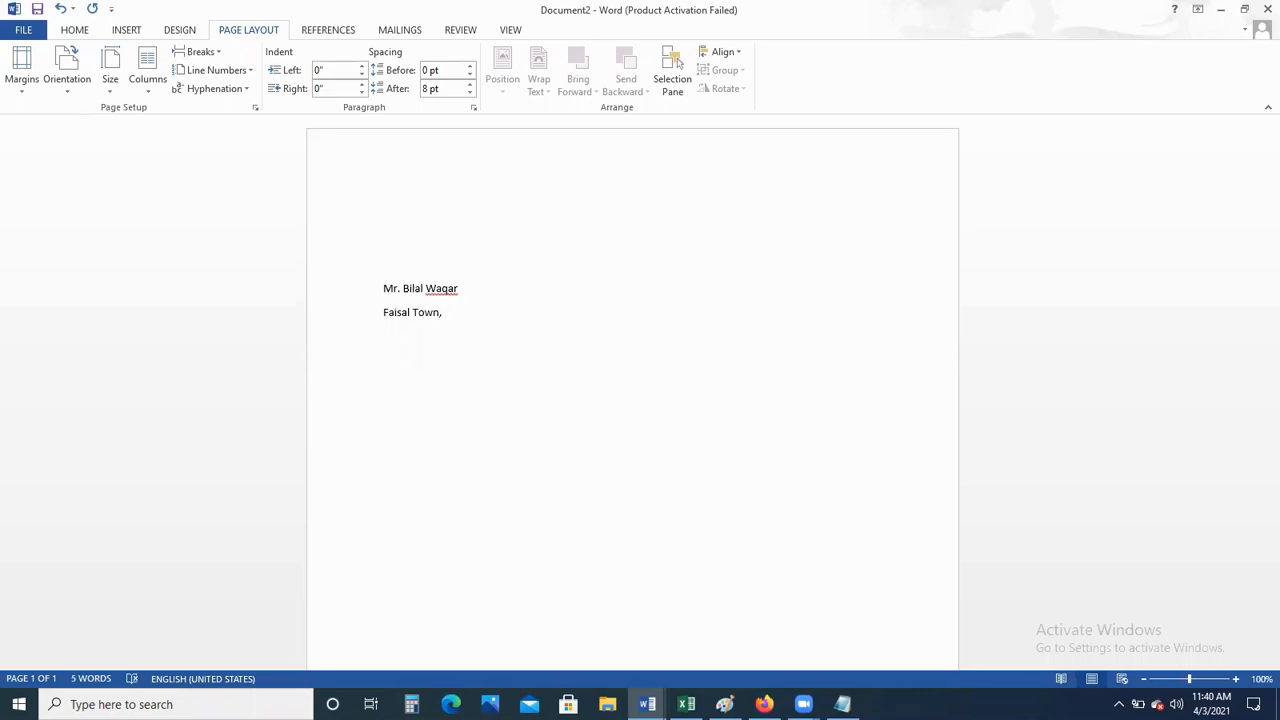
type("Lahore")
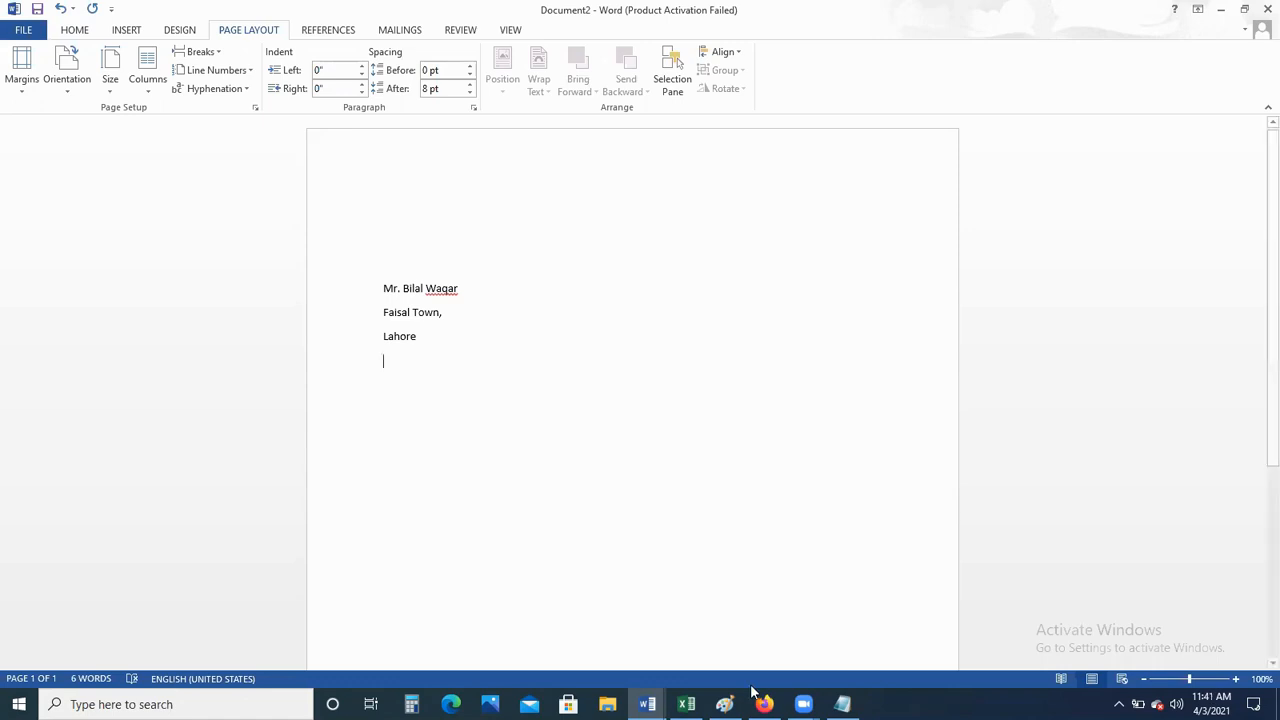
mouse_move(842, 704)
Add the note 'Do not press Enter Key more than one time' to Notepad
left_click(842, 704)
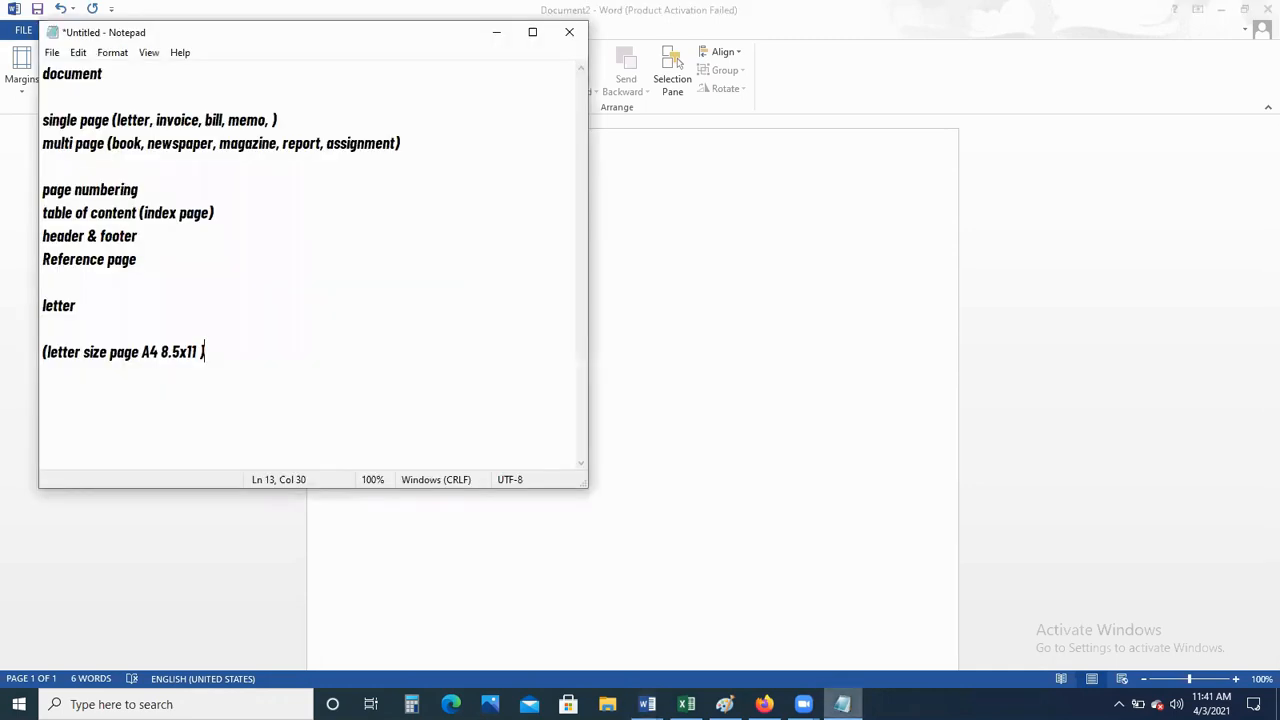
key("Return")
type("Do n")
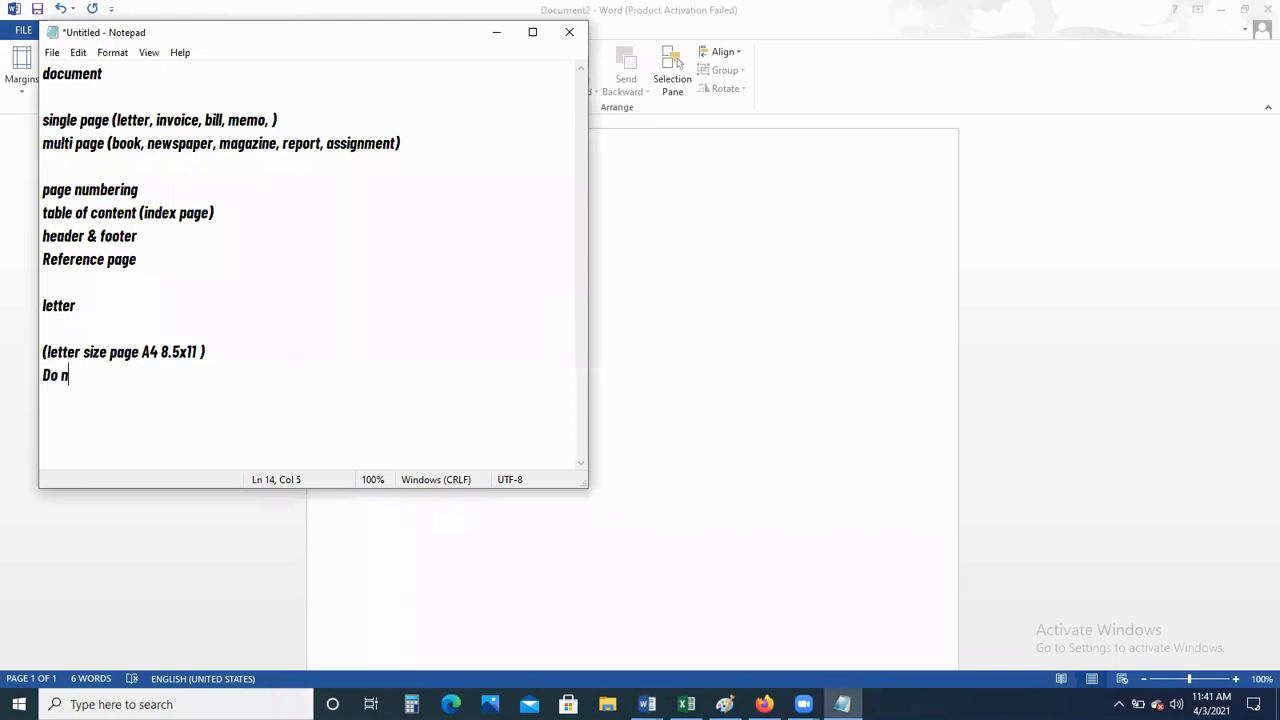
type("ot press Enter Key more than one time")
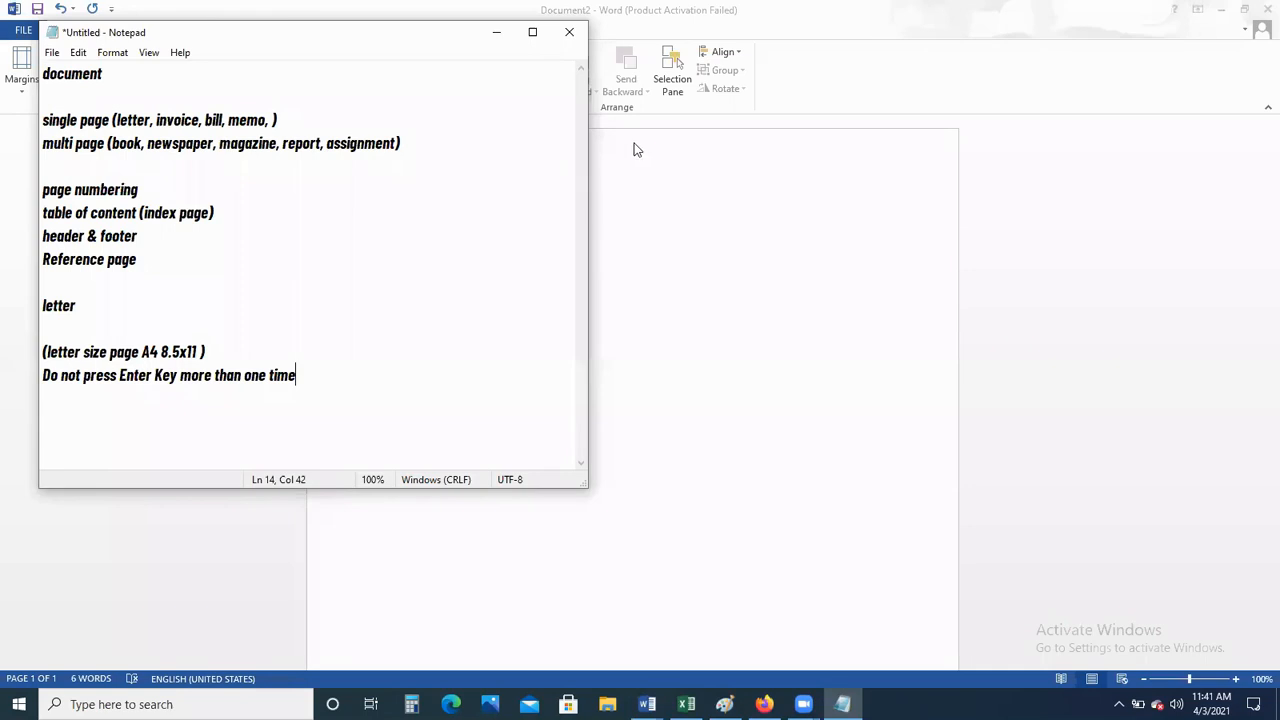
Add the date '3 April, 2021' directly below the address, removing the extra blank line
left_click(649, 334)
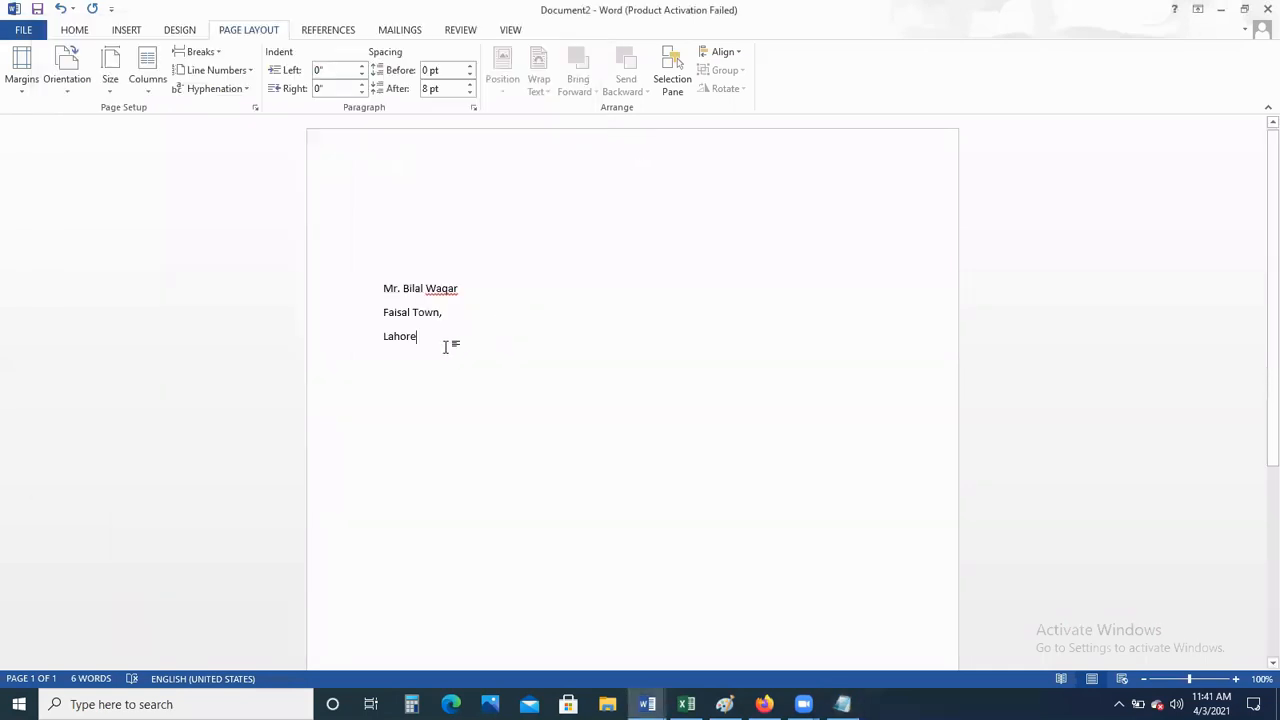
key("Return")
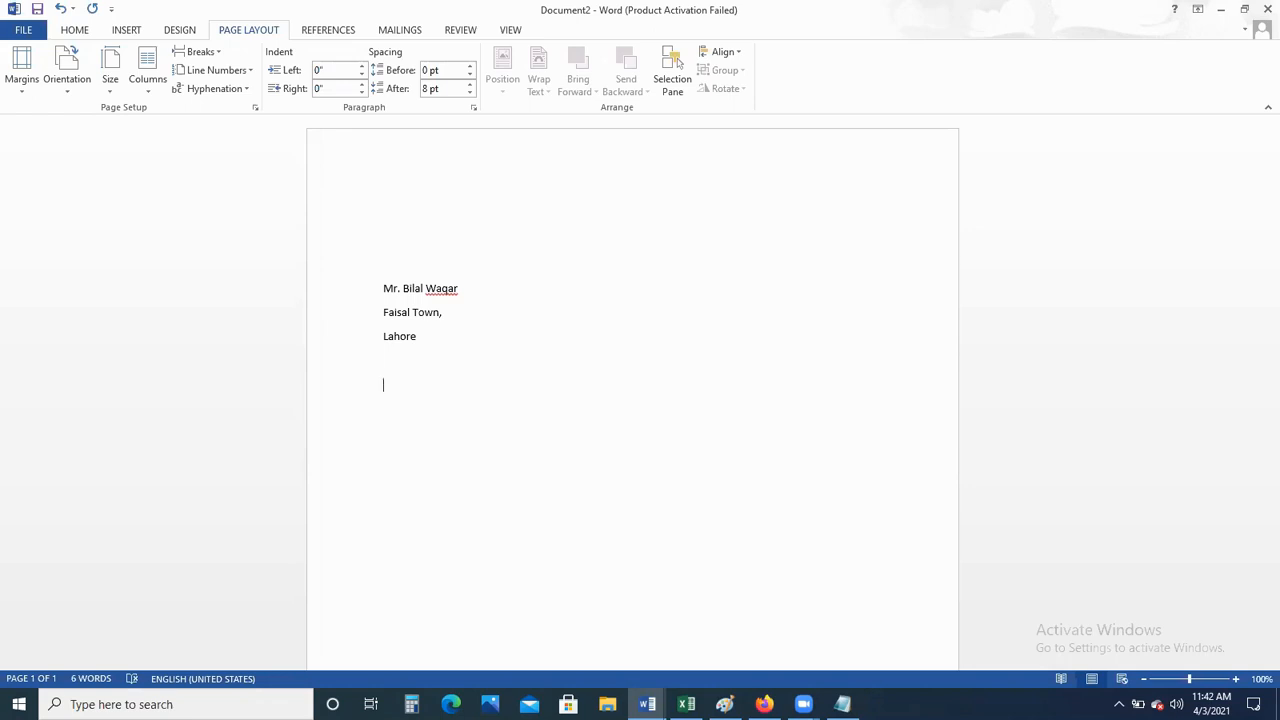
type("3 April, 2021")
key("Delete")
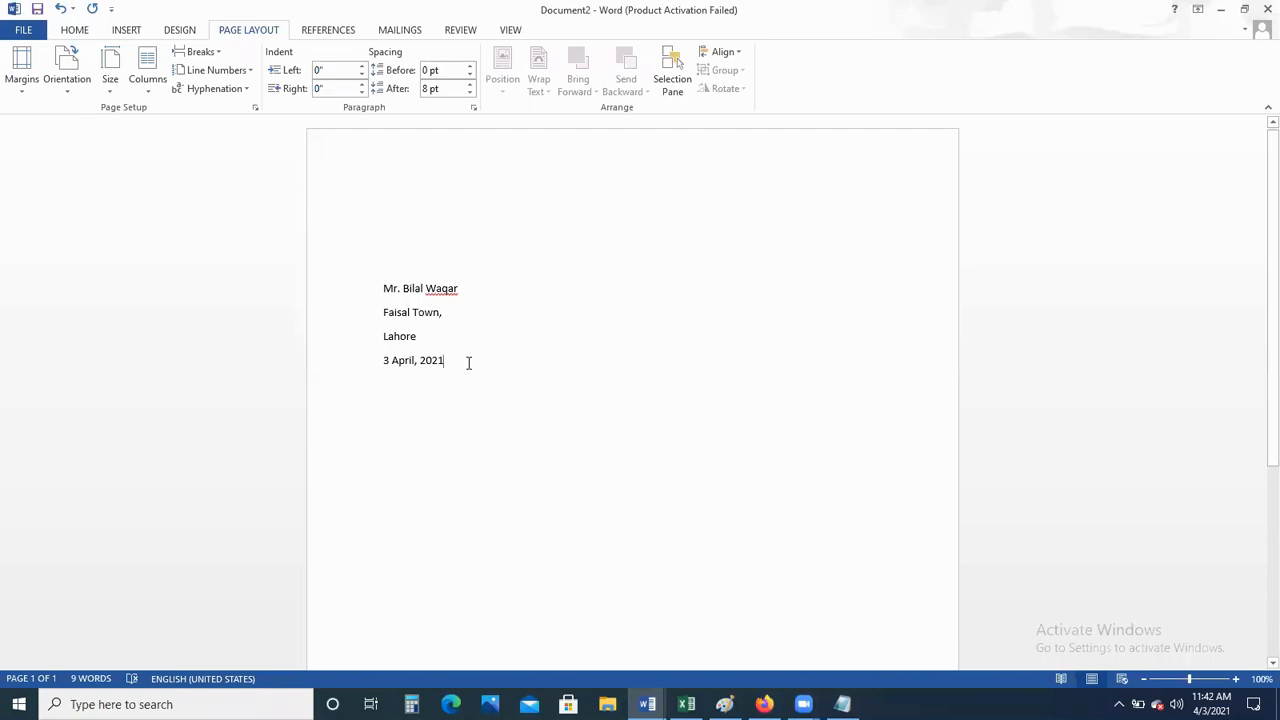
left_click(468, 363)
key("Return")
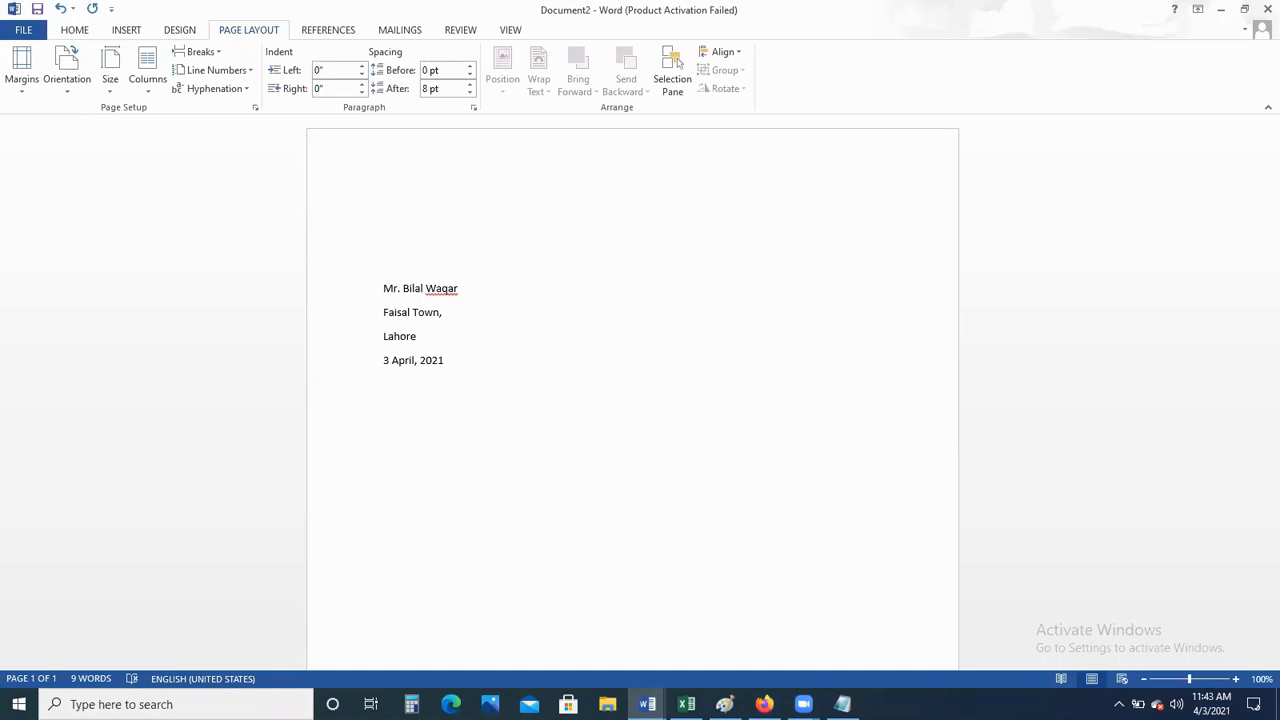
Type the subject line 'Subject: Fee reminder' below the date, fixing the typo
type("Sub")
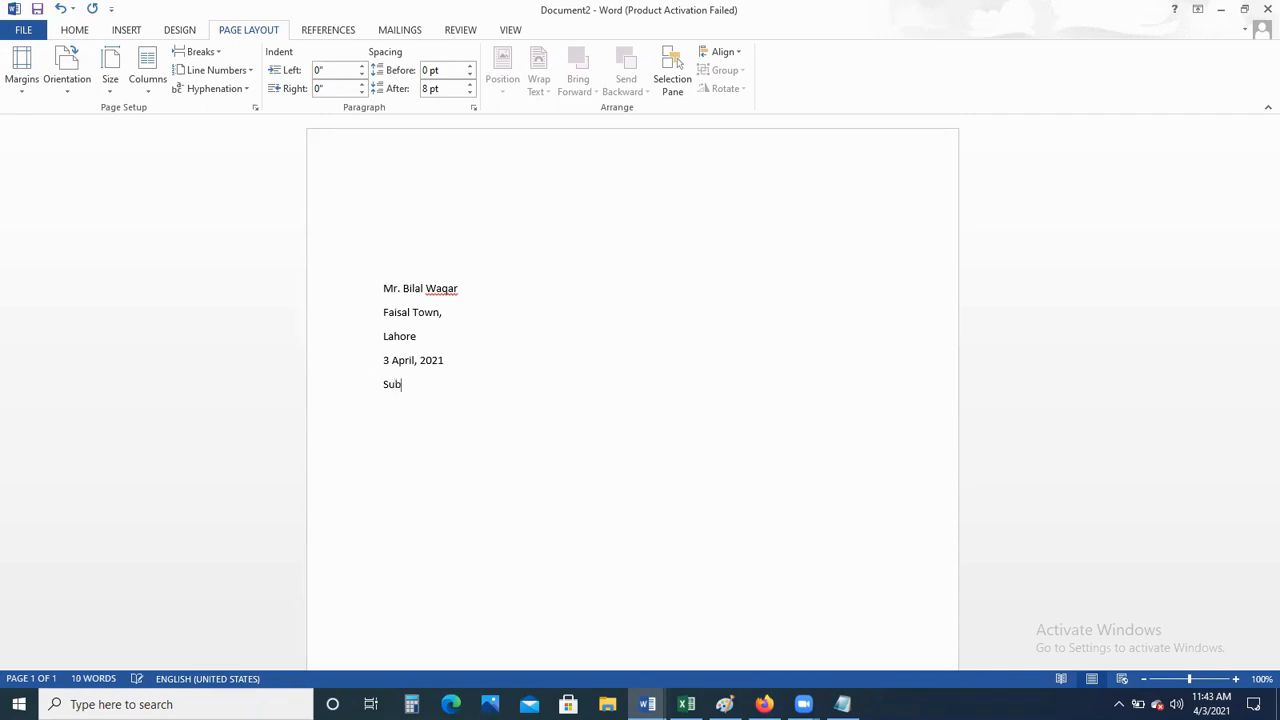
type("ject:Fee reminder")
key("Return")
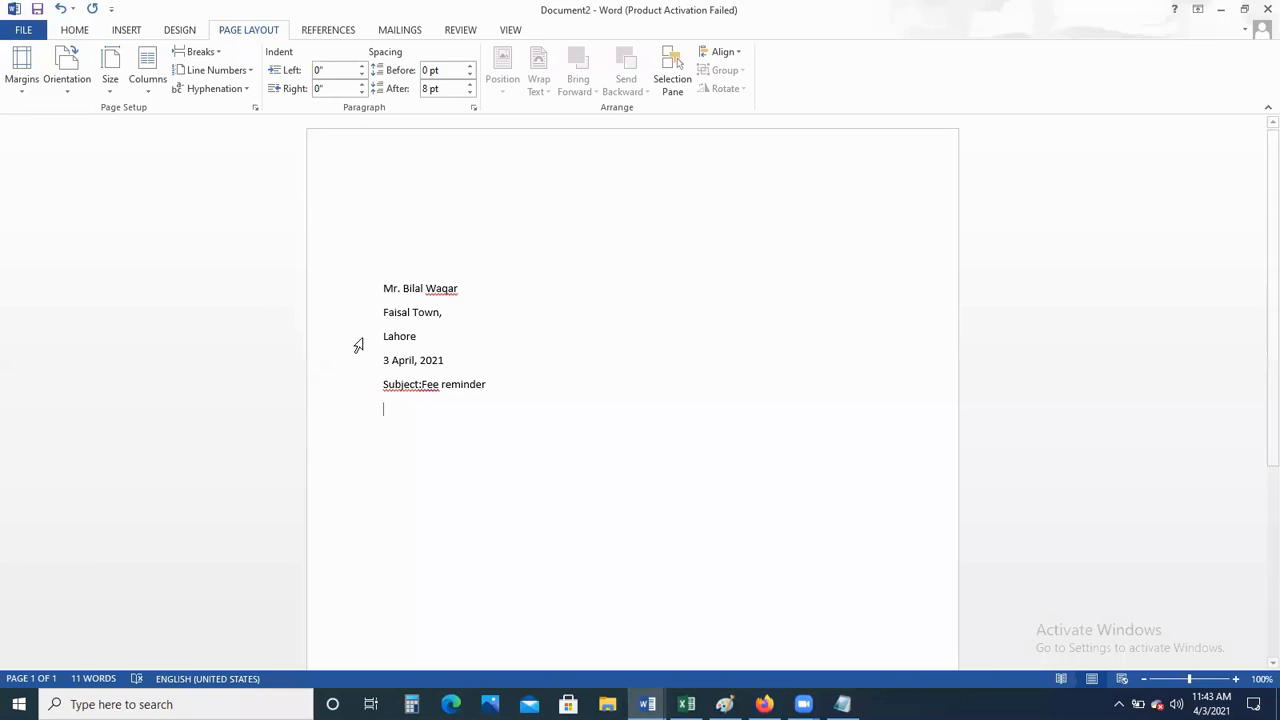
left_click(423, 388)
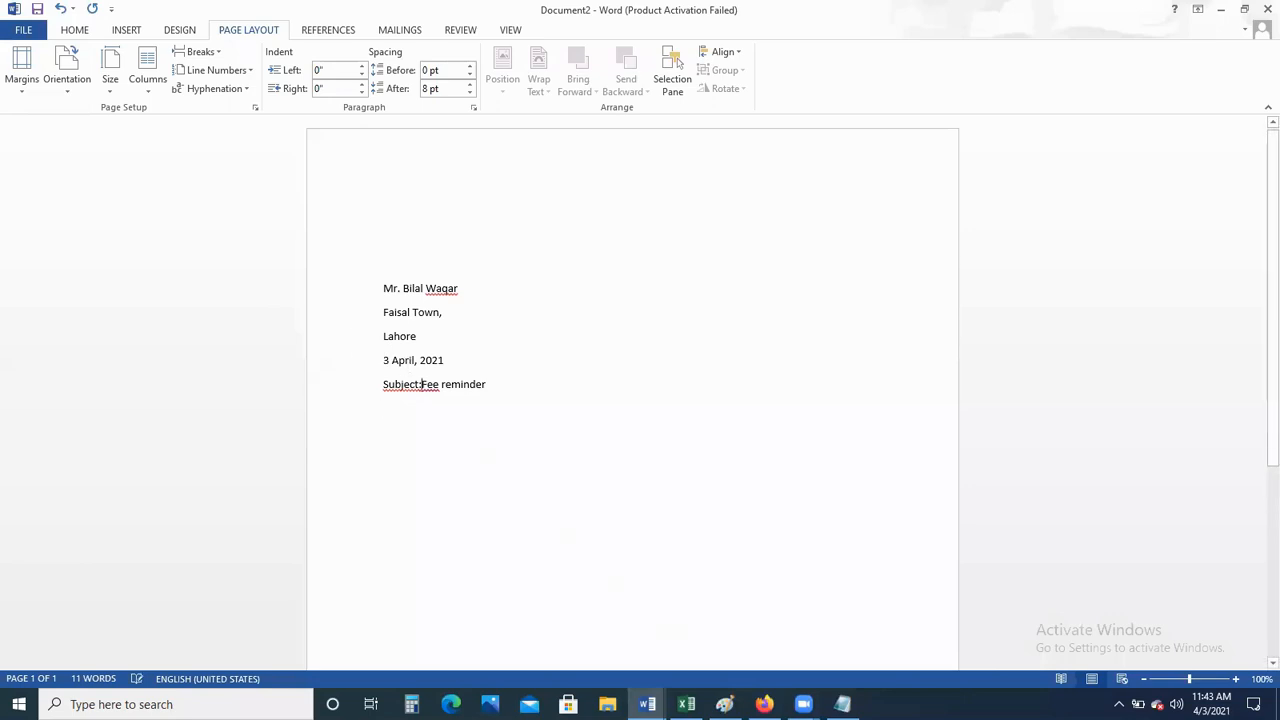
left_click(512, 381)
key("Return")
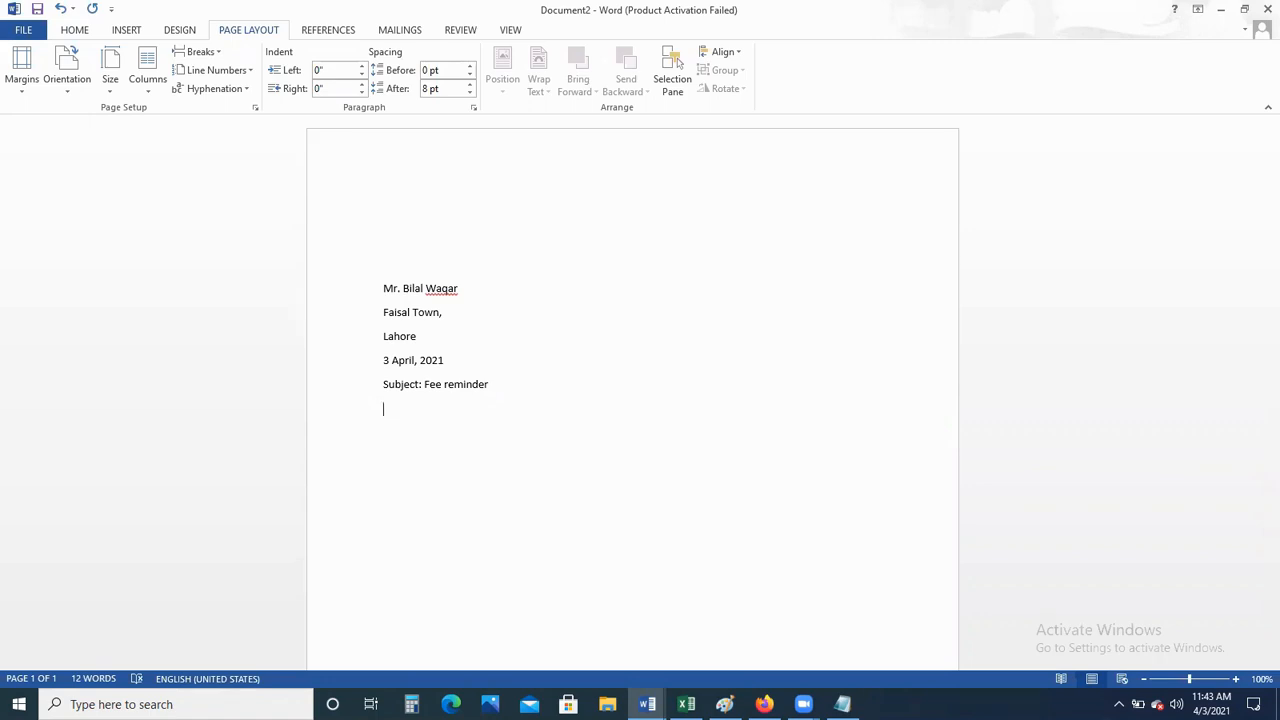
Write the body: March fee still unpaid, kindly deposit soon, ignore if already paid
type("It is hea")
key("BackSpace")
type("reby informed that your fee ")
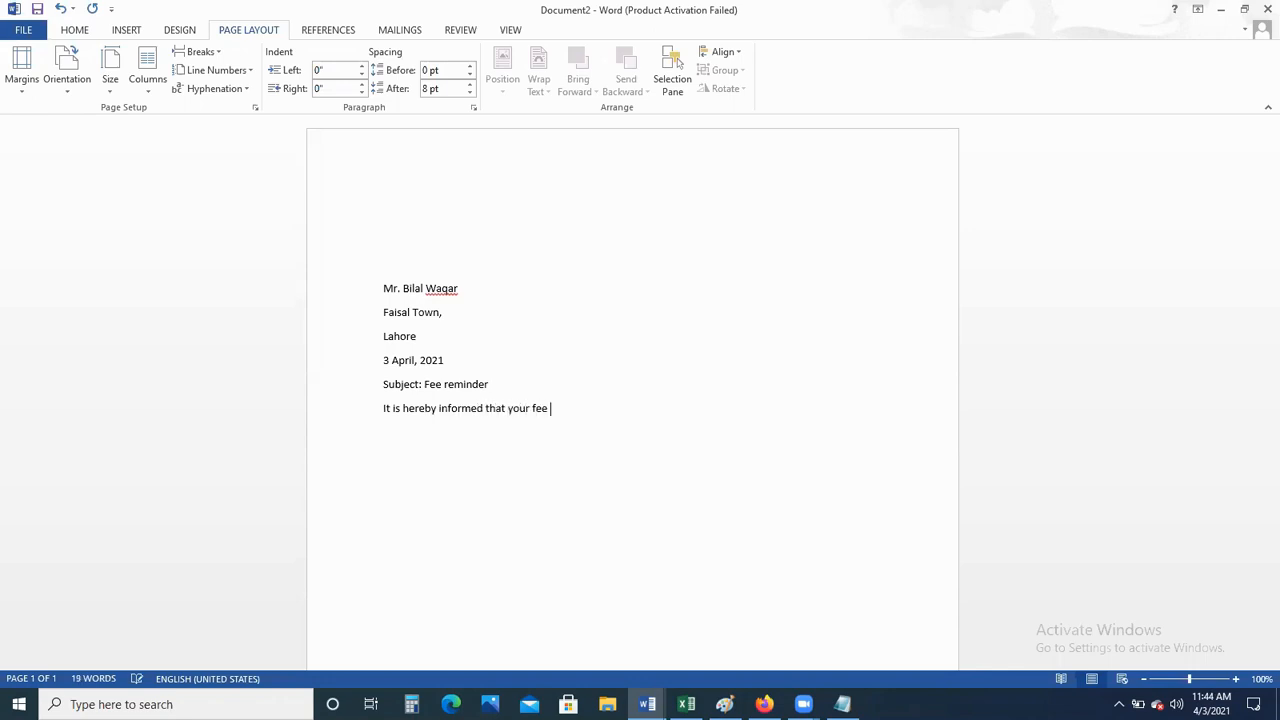
type("of ")
type("th")
type("e ")
type("Mon")
key("BackSpace")
type("nth of March is still ")
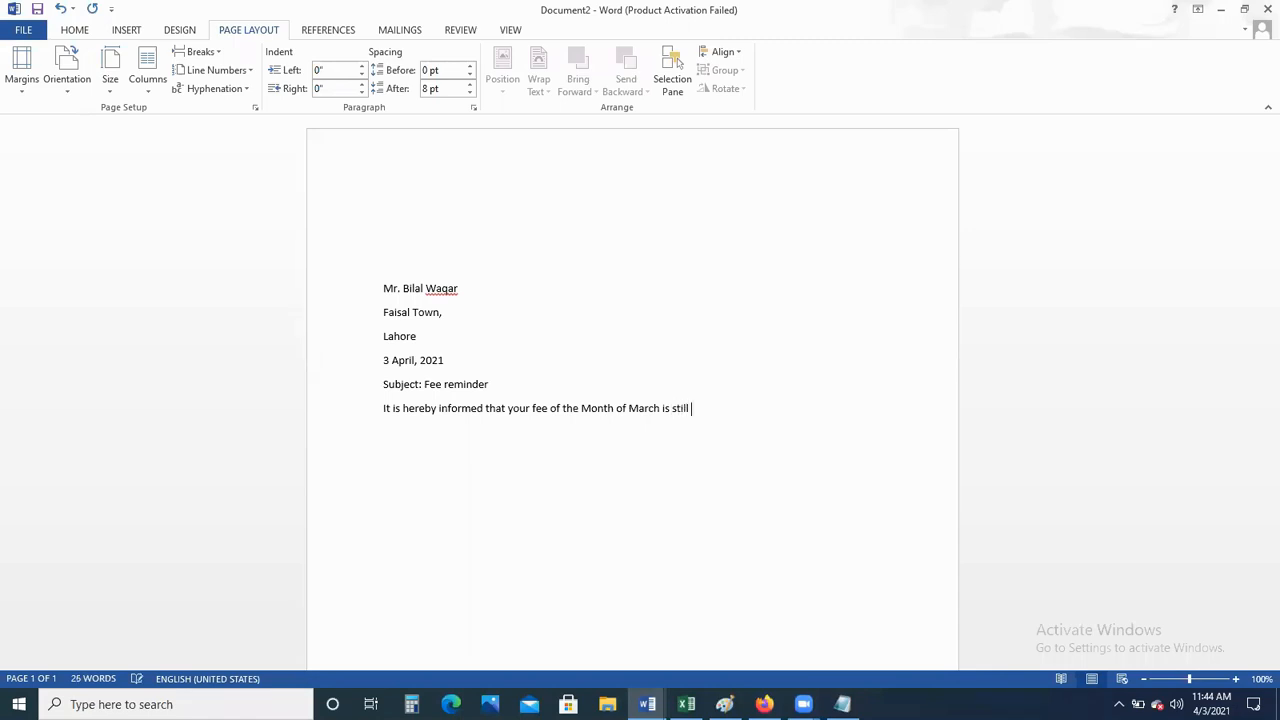
type("m")
key("BackSpace")
type("no")
type("t paid")
type(". ")
type("kindl")
type("y")
type(" deposit")
type(" your fee as")
type(" soon as poss")
type("ible.")
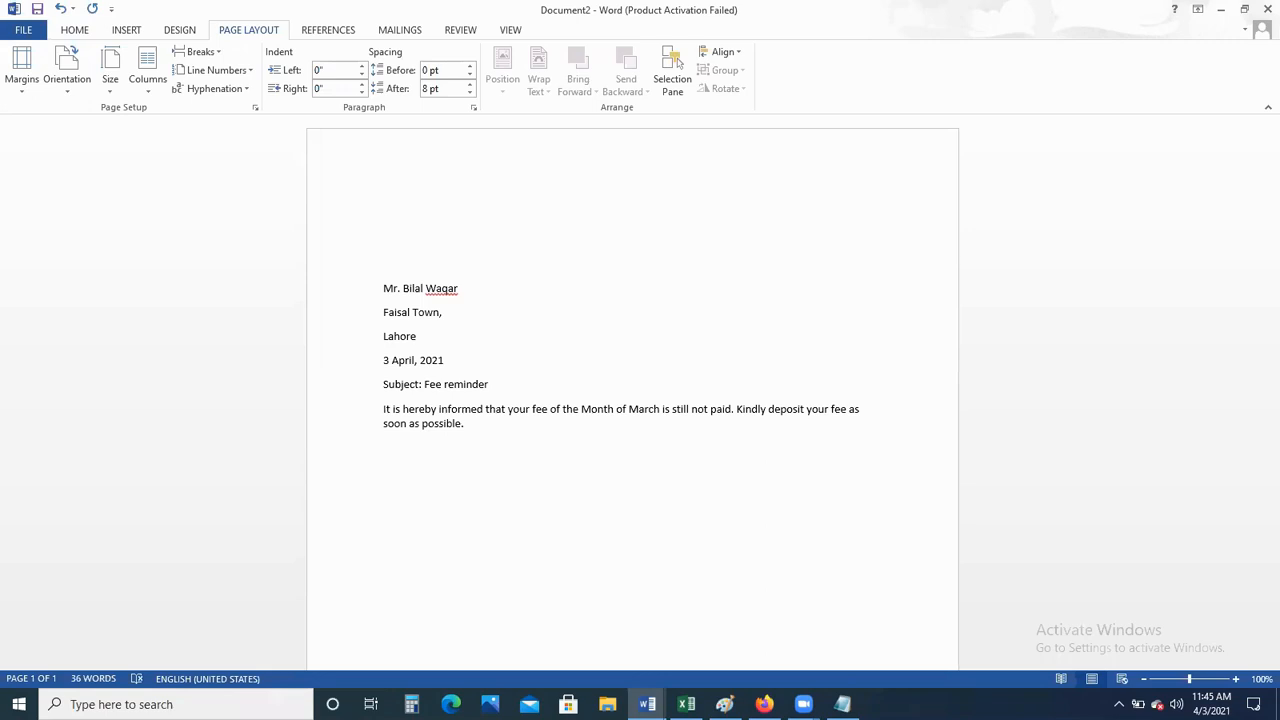
type("Ignore ")
type("if already pa")
type("id.")
Add closings 'Best regards,' and 'Yours truly,', then the sender's name and 'Accounts Manager'
type("Best re")
type("gards,")
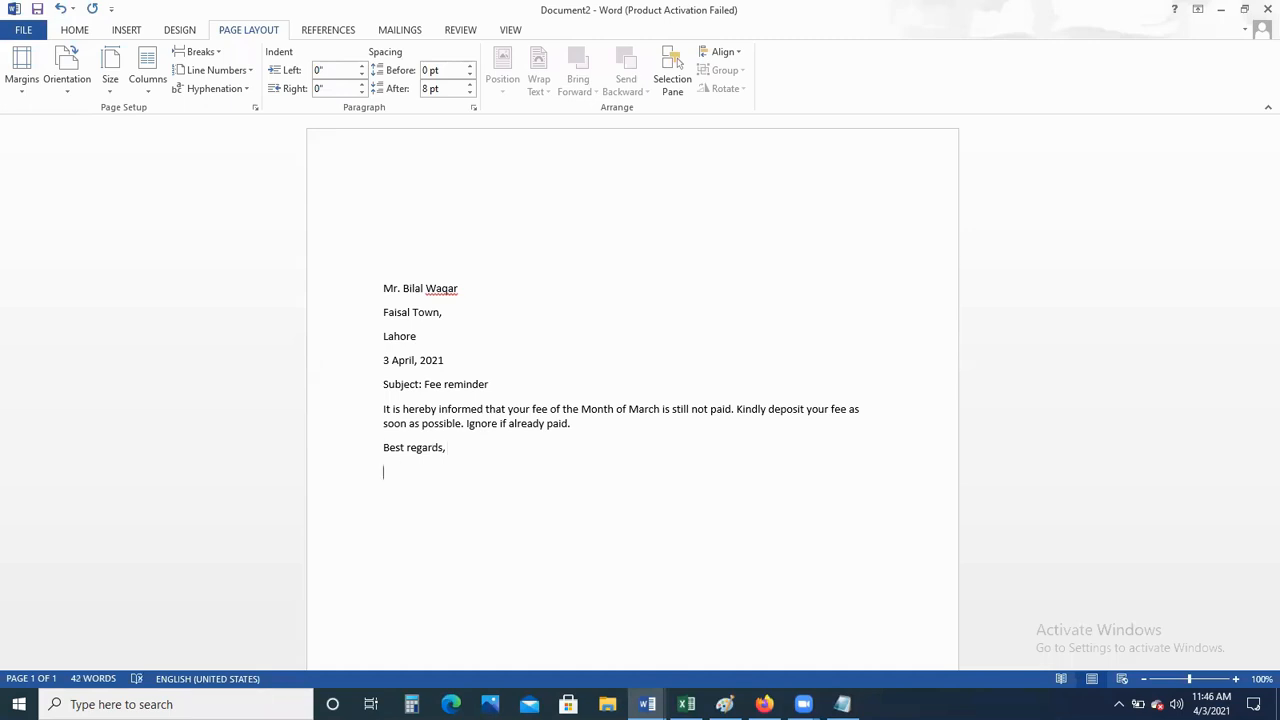
key("BackSpace")
key("BackSpace")
key("BackSpace")
key("BackSpace")
key("BackSpace")
type("rd,")
key("Return")
type("Yours truly,")
key("Return")
type("Naveed Khan ")
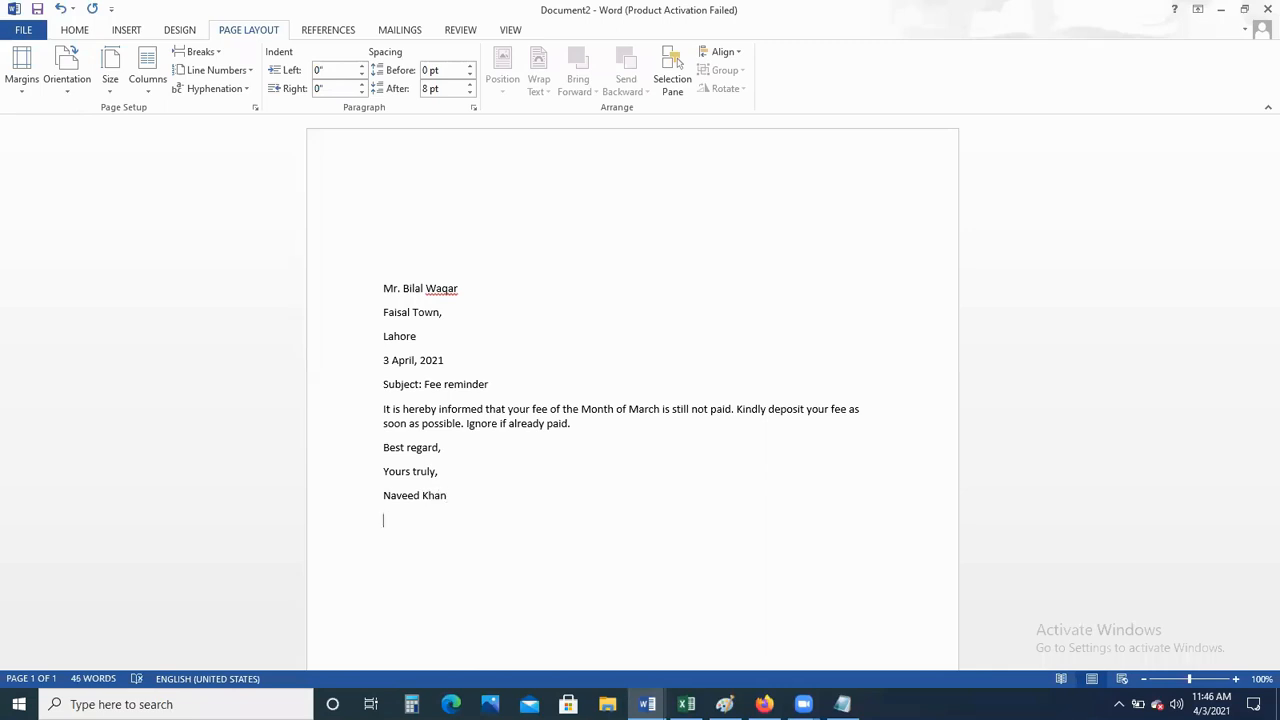
type("Accounts Manager")
left_click(385, 290)
left_click_drag(398, 303, 470, 398)
left_click(384, 363)
left_click(385, 388)
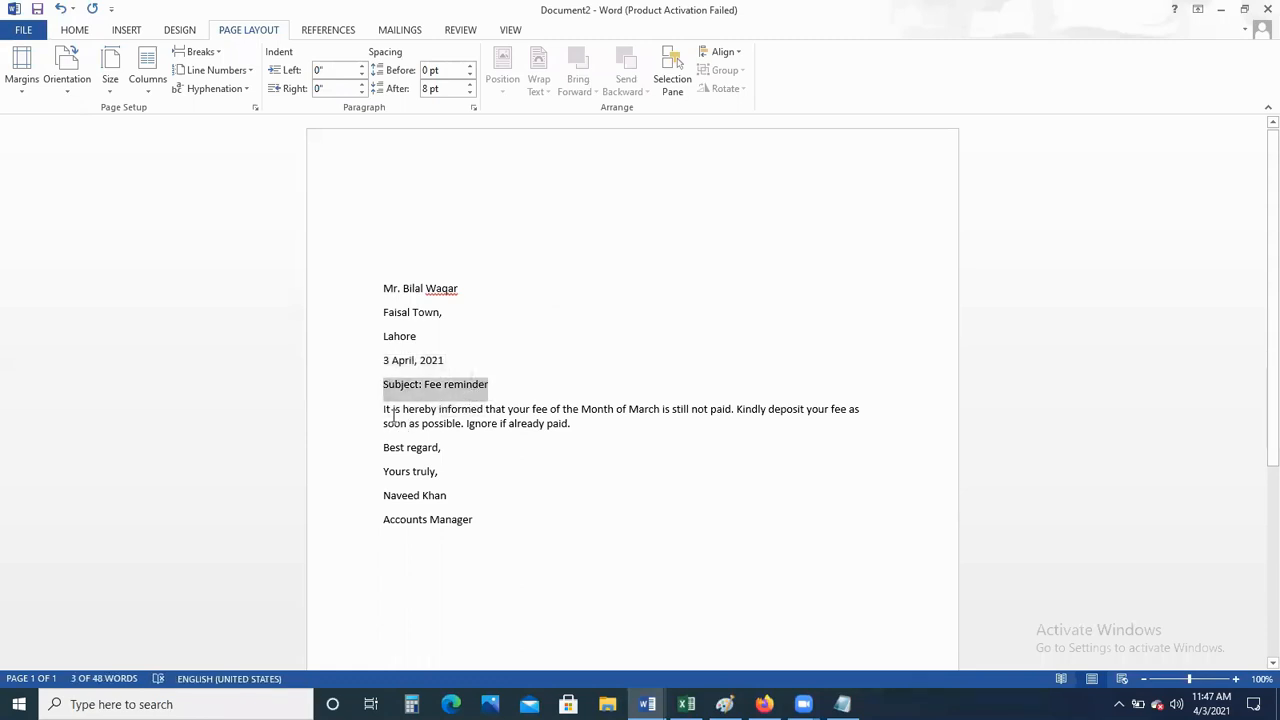
left_click(385, 410)
left_click_drag(379, 411, 378, 448)
left_click(395, 471)
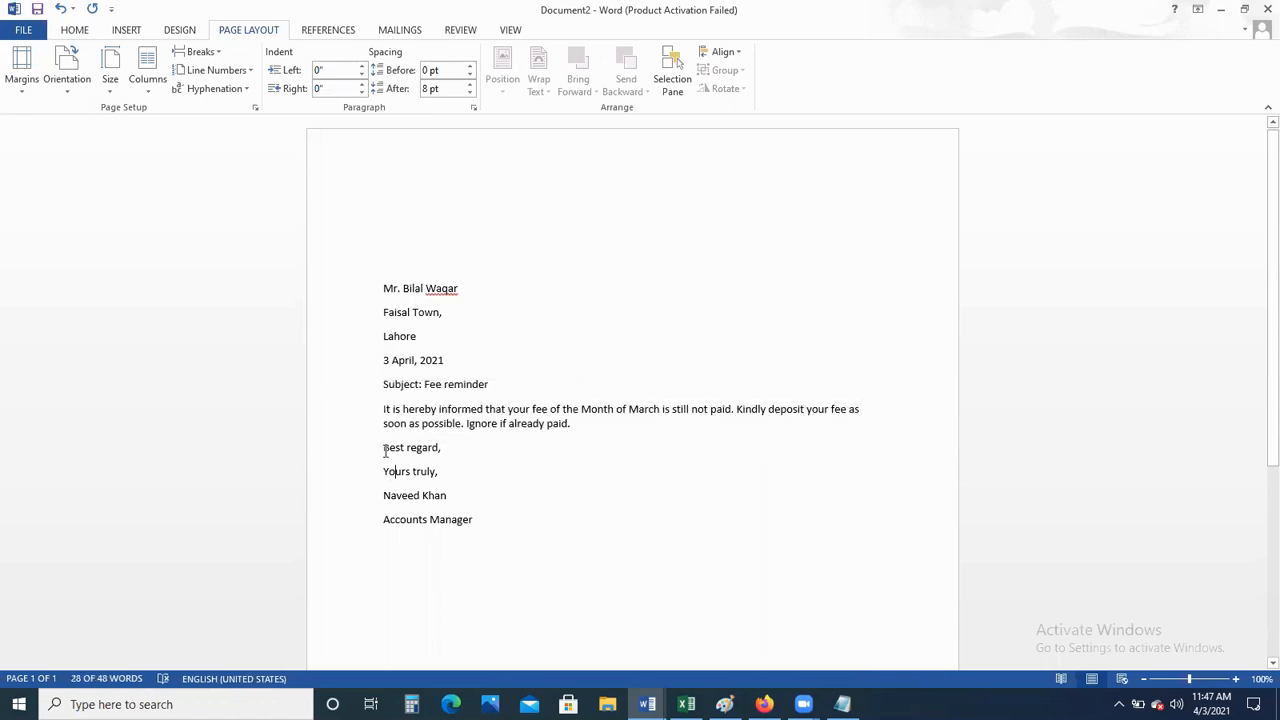
left_click_drag(385, 447, 483, 520)
left_click(395, 495)
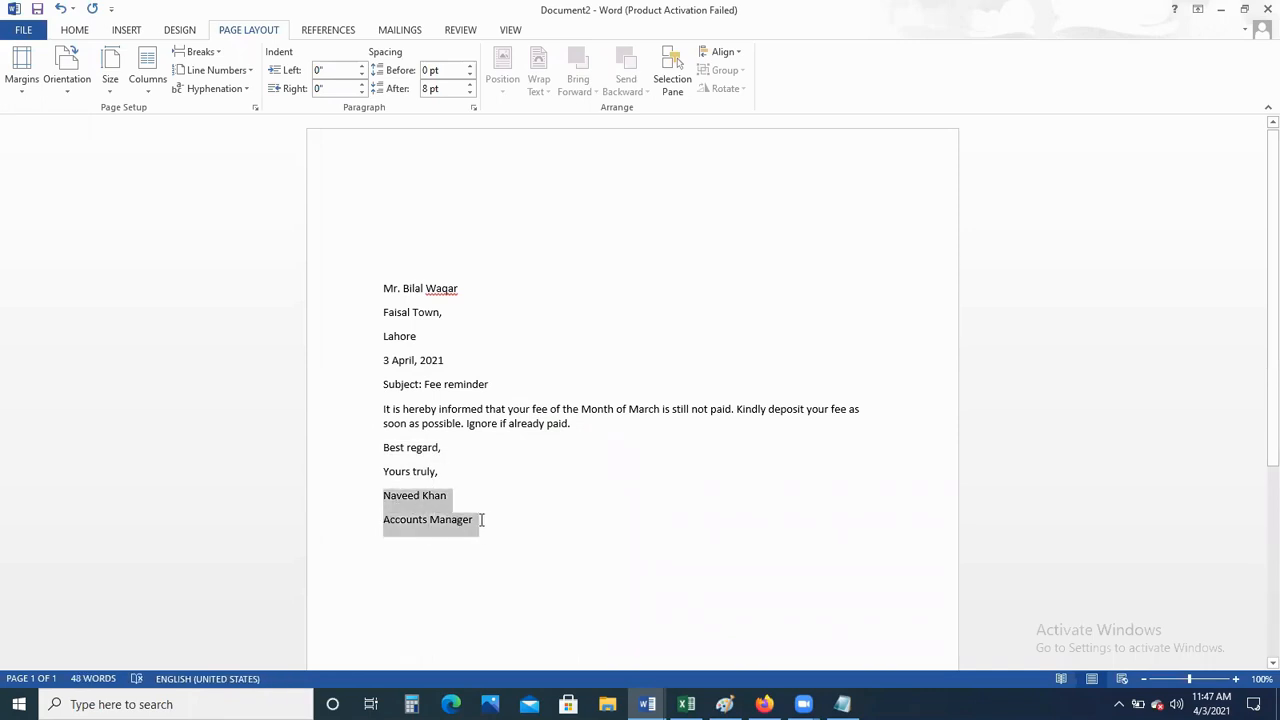
left_click(481, 540)
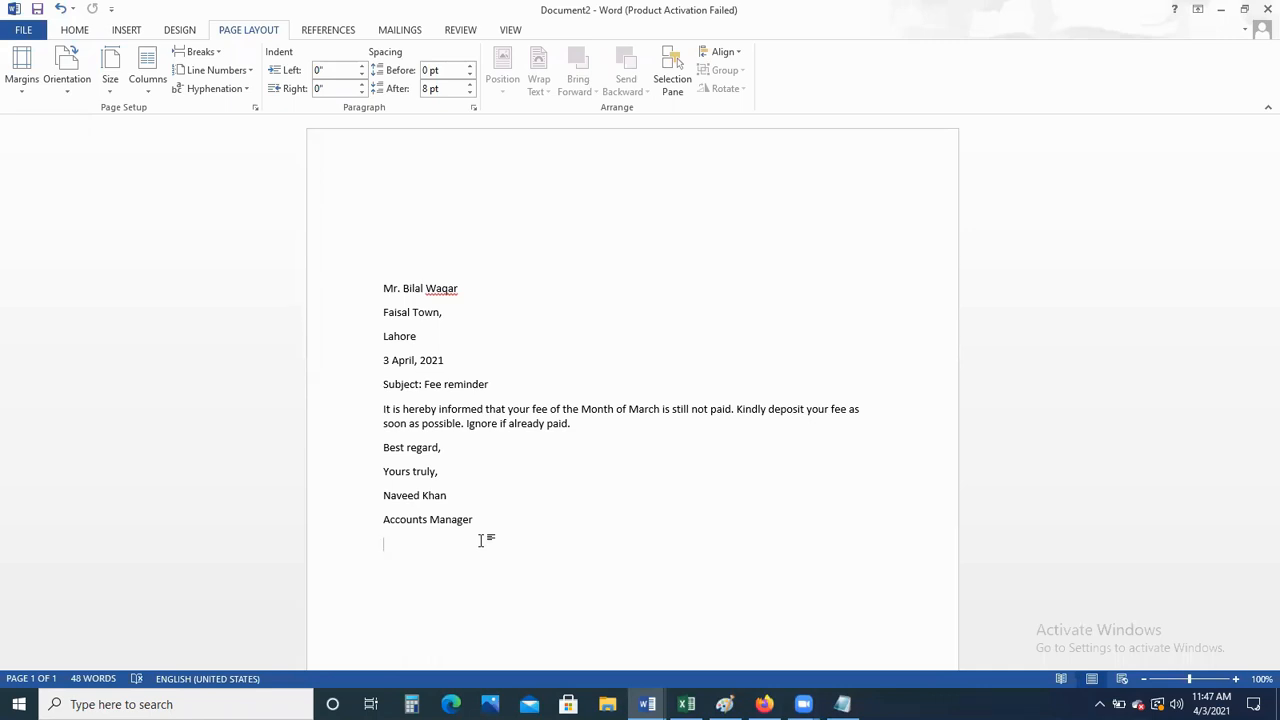
Add an 'Encl: brochure' line on a new line under Accounts Manager
key("Return")
key("Return")
type("Encl: ")
type("broch")
type("ure")
key("Return")
Replace the enclosure text with 'Encl: Fee challan'
key("Delete")
key("Delete")
key("Delete")
key("Delete")
key("Delete")
key("Delete")
type("Encl: Fee challan")
key("Delete")
key("Delete")
key("Delete")
key("Delete")
key("Delete")
key("Delete")
key("Delete")
key("Delete")
key("Delete")
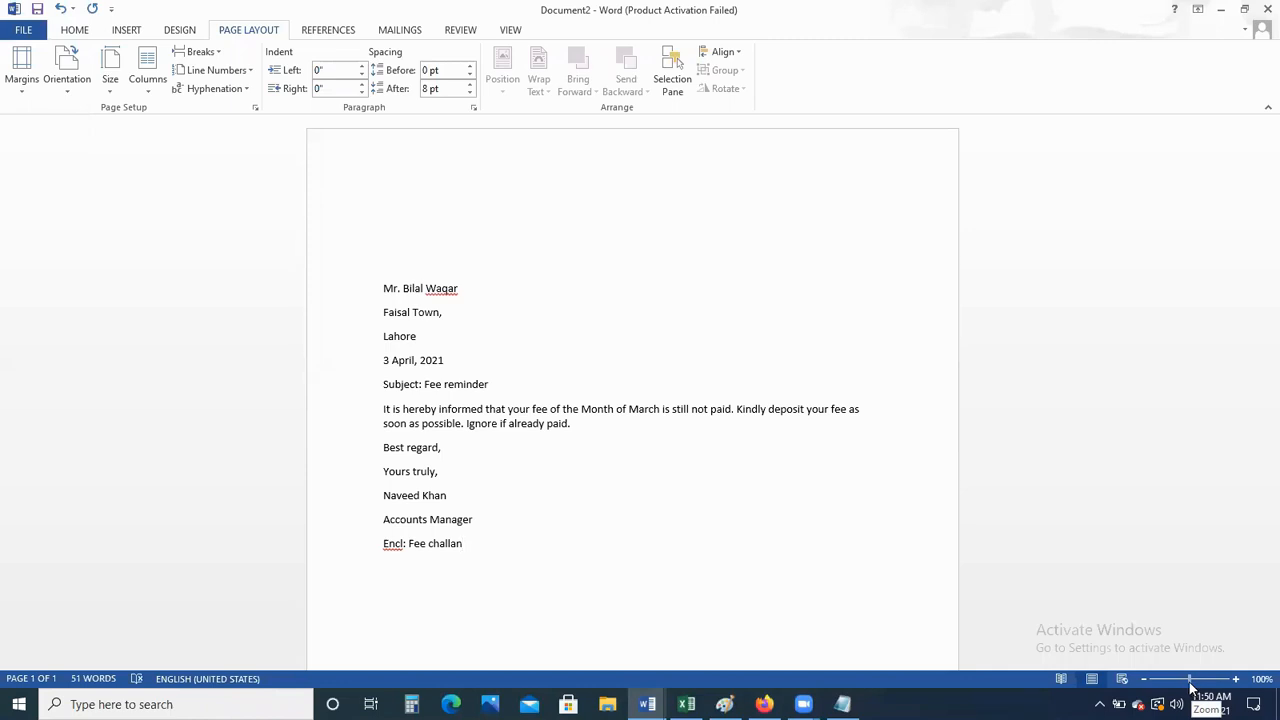
Zoom out to about 48% to see the whole letter page, then select and deselect its text
left_click_drag(1191, 686, 1175, 686)
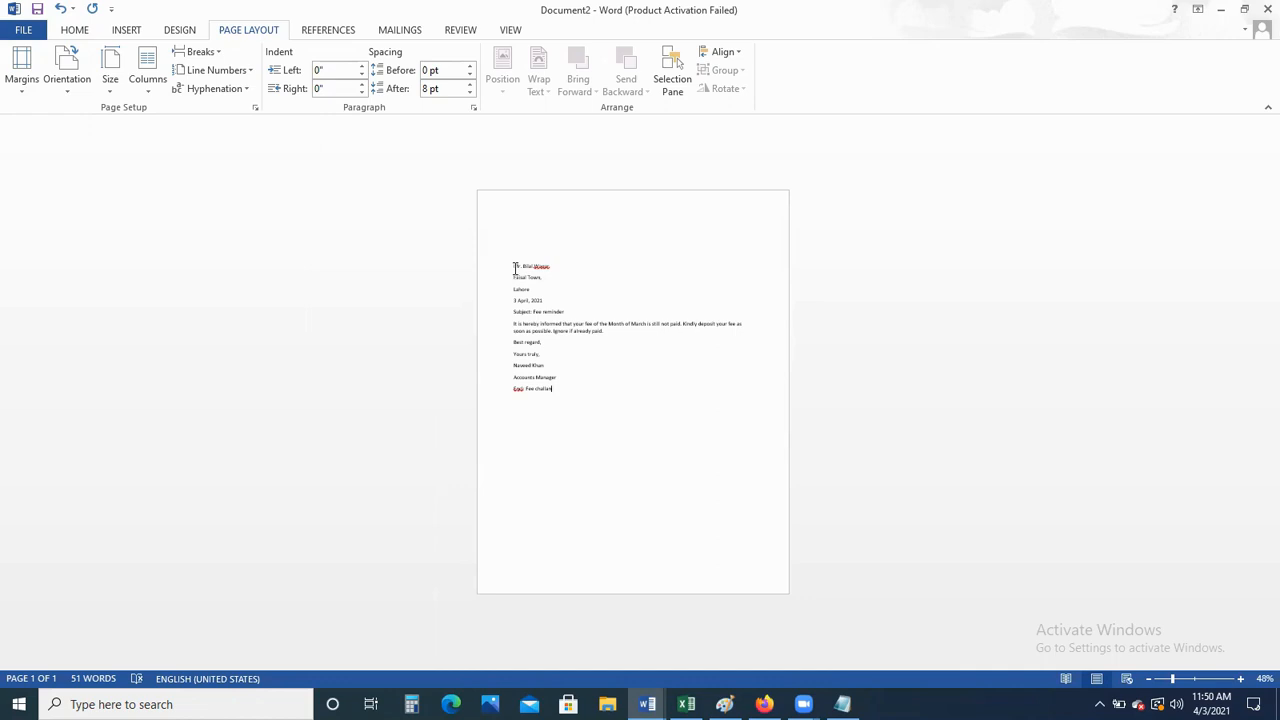
left_click_drag(514, 268, 574, 393)
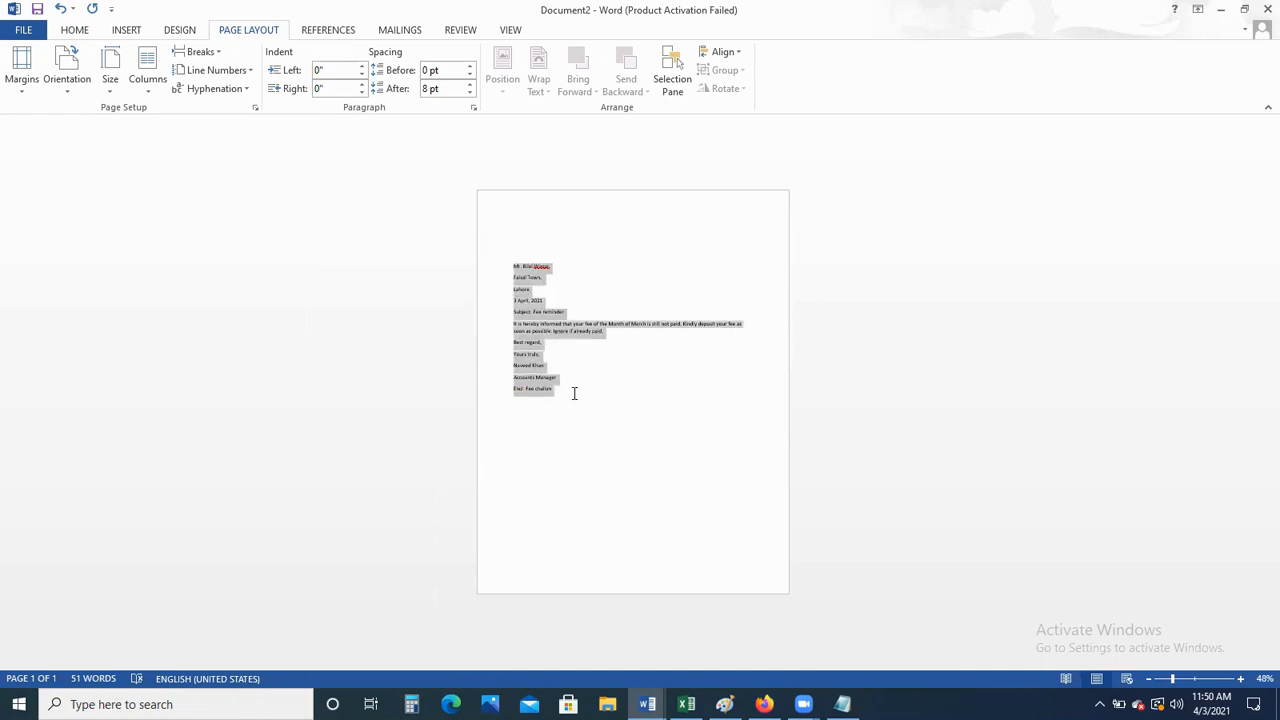
left_click(568, 406)
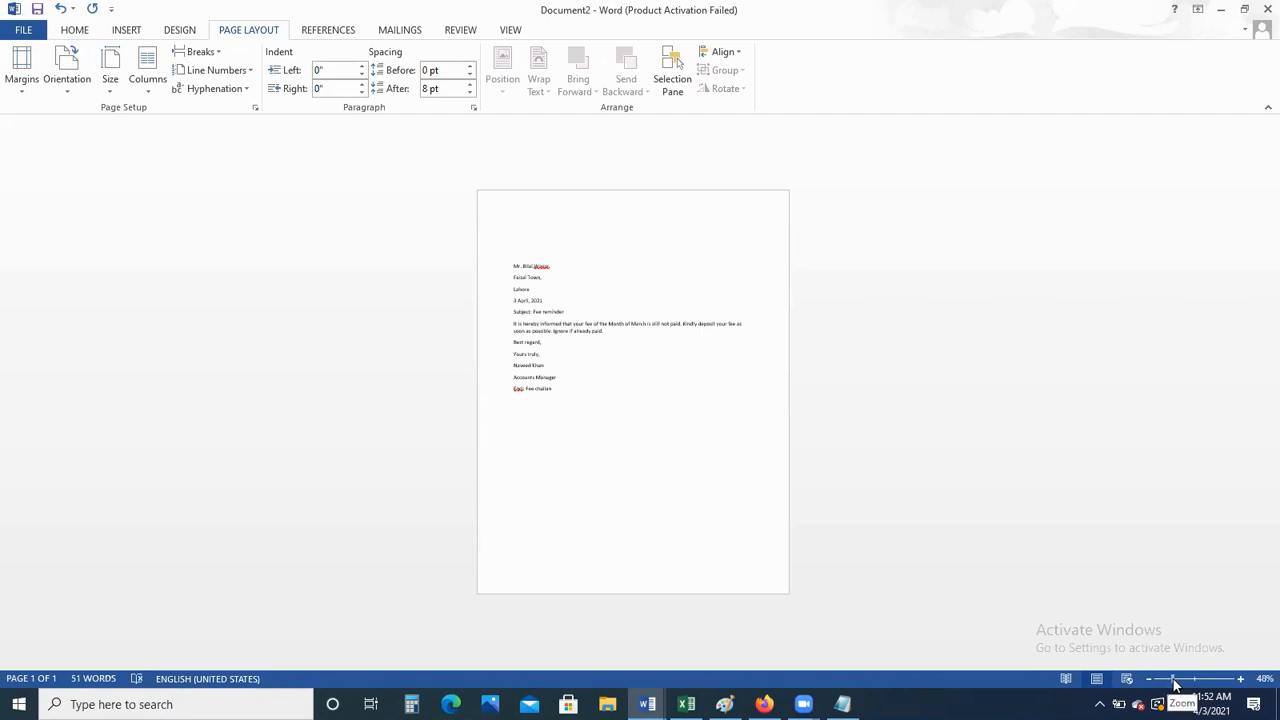
Zoom back in to about 87% and scroll up to bring the letter into view
left_click_drag(1175, 682, 1193, 690)
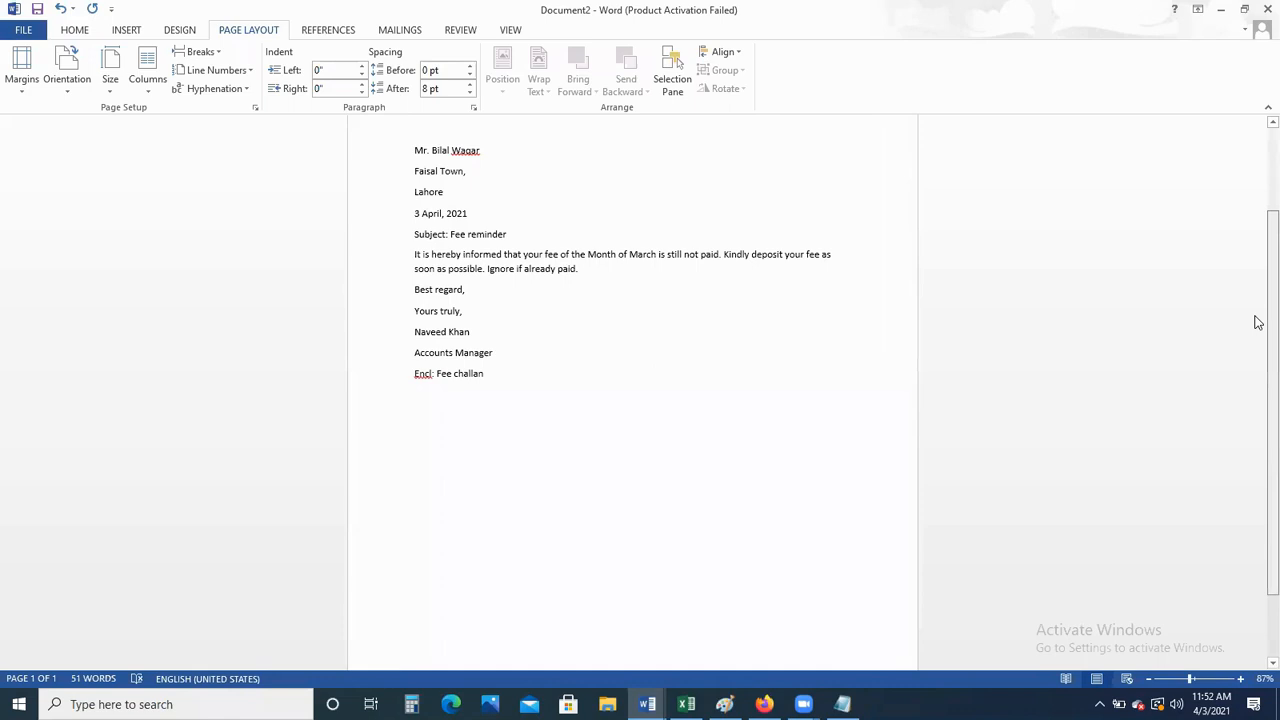
scroll(1258, 290, "up", 3)
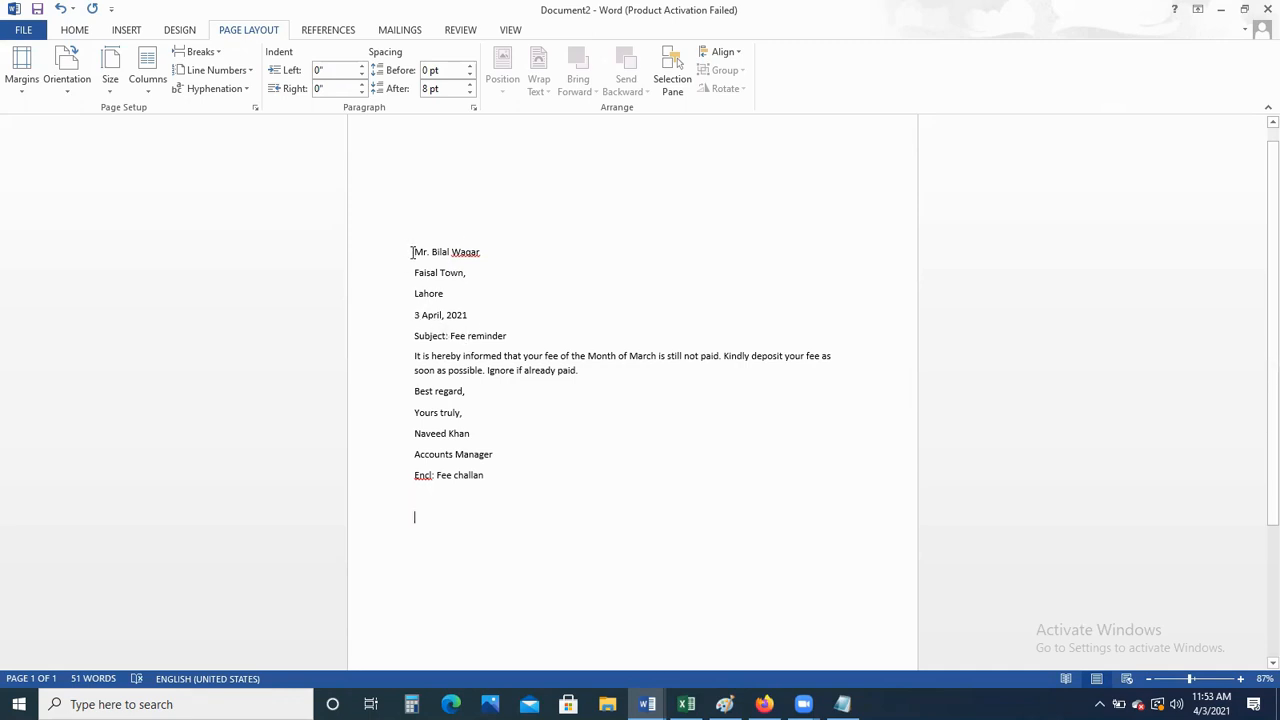
left_click_drag(412, 252, 444, 298)
left_click_drag(415, 318, 476, 320)
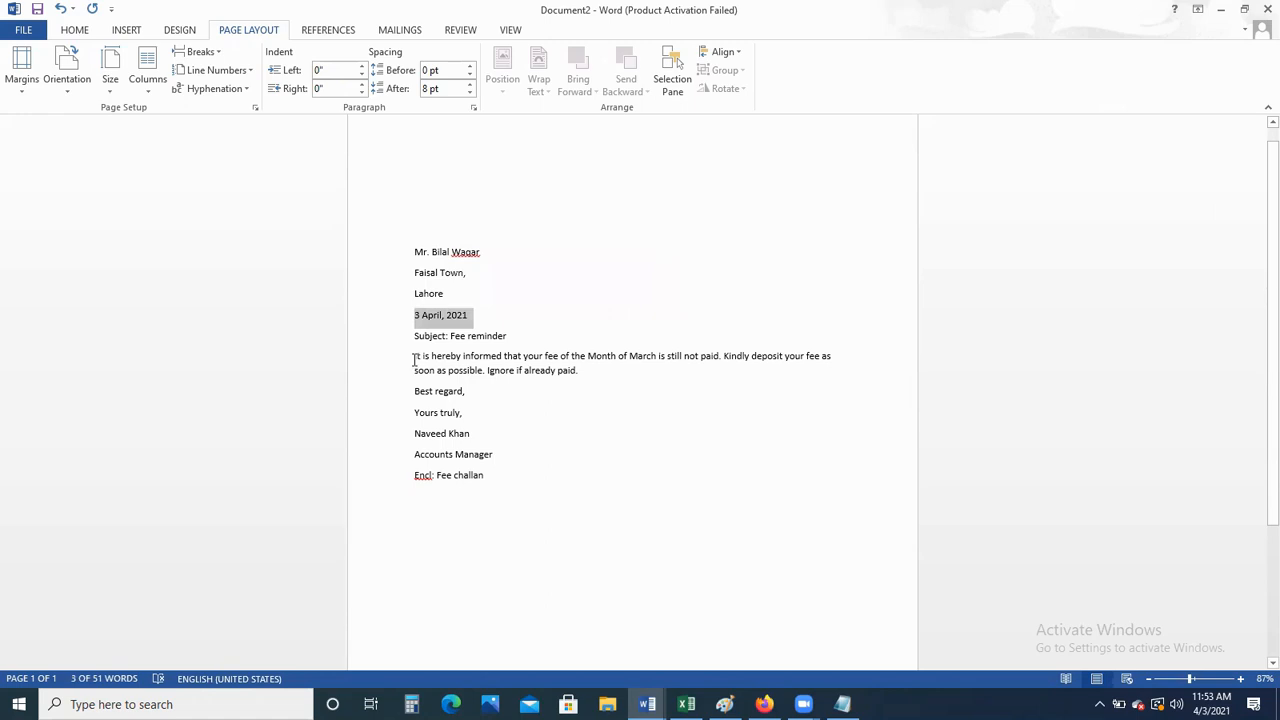
left_click_drag(415, 358, 416, 375)
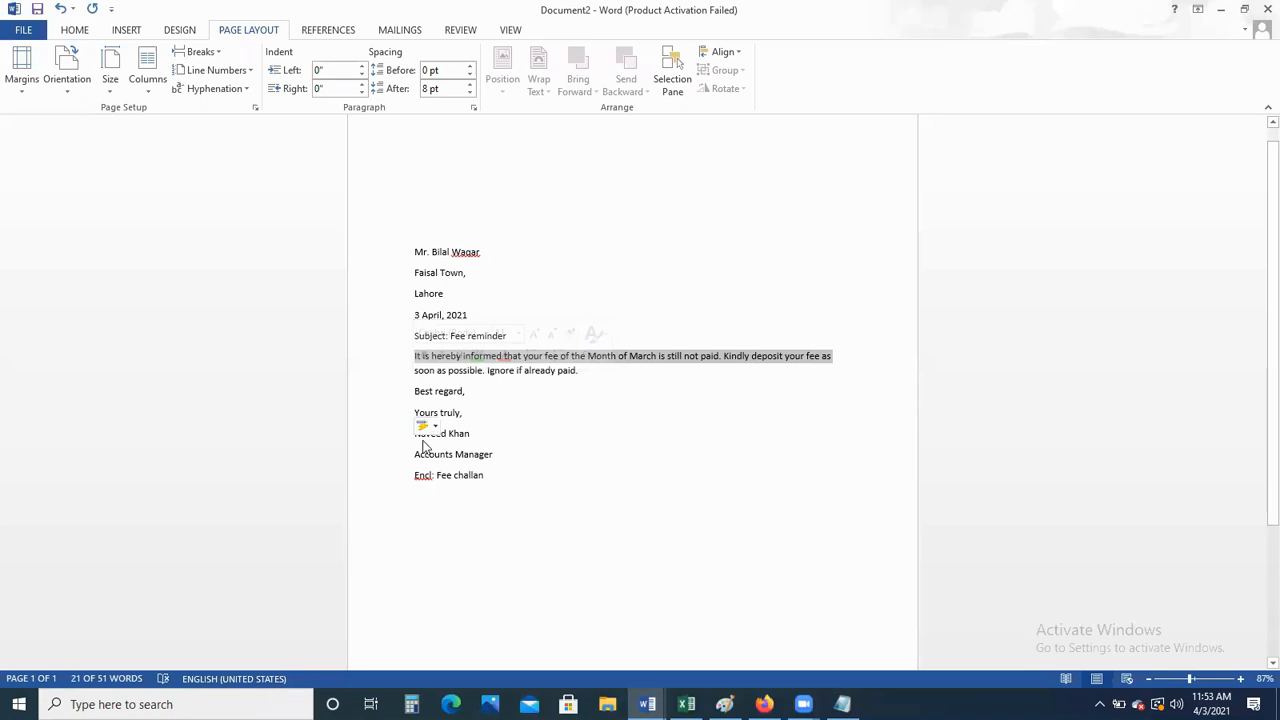
left_click(470, 390)
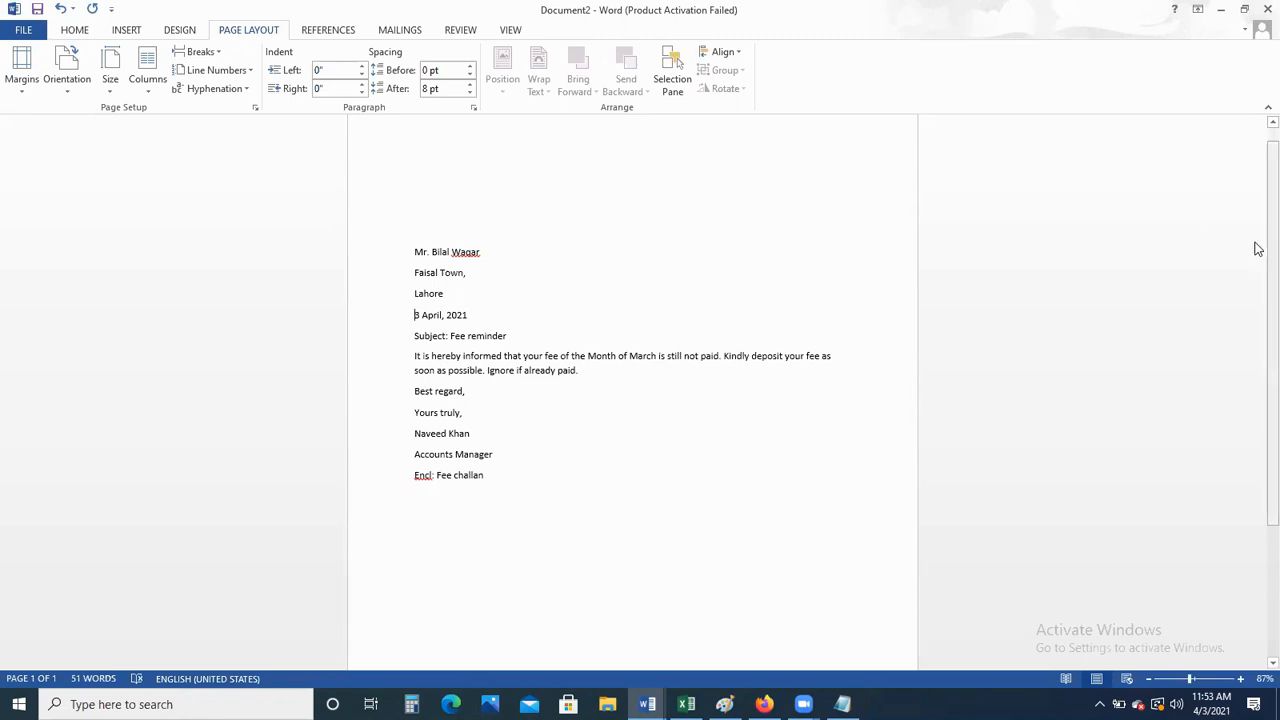
scroll(1256, 320, "down", 3)
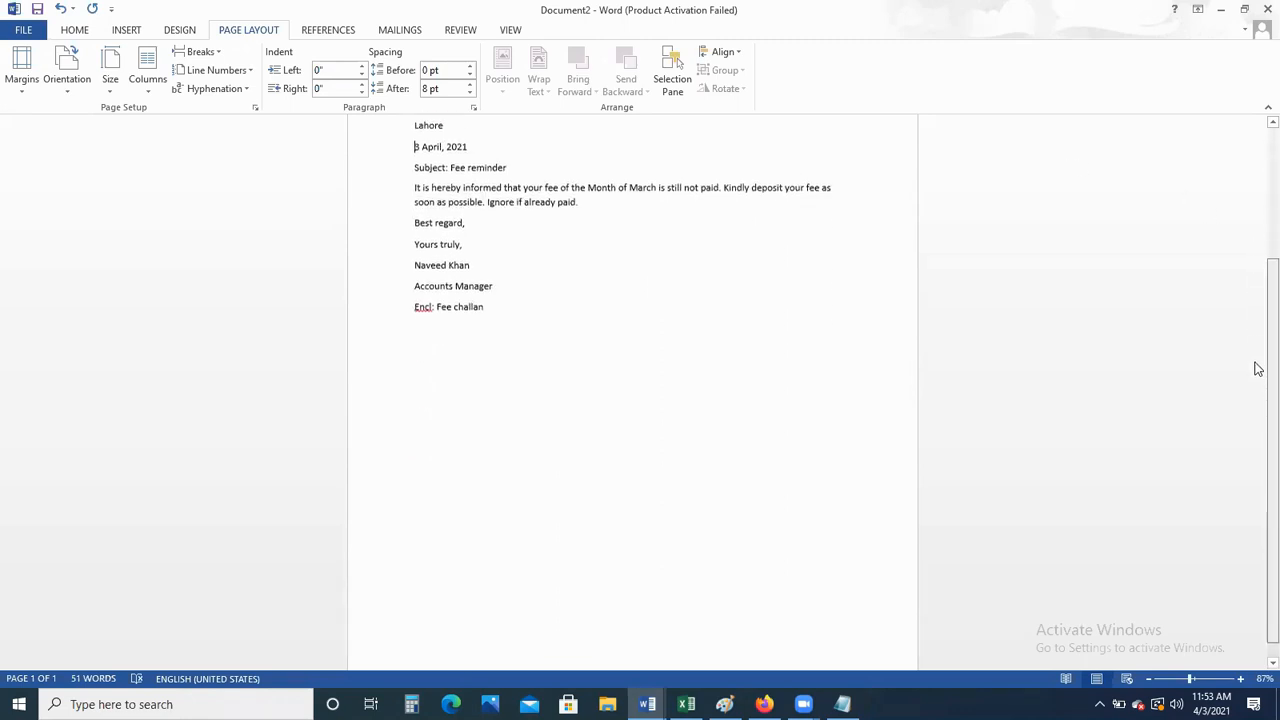
scroll(1254, 400, "up", 3)
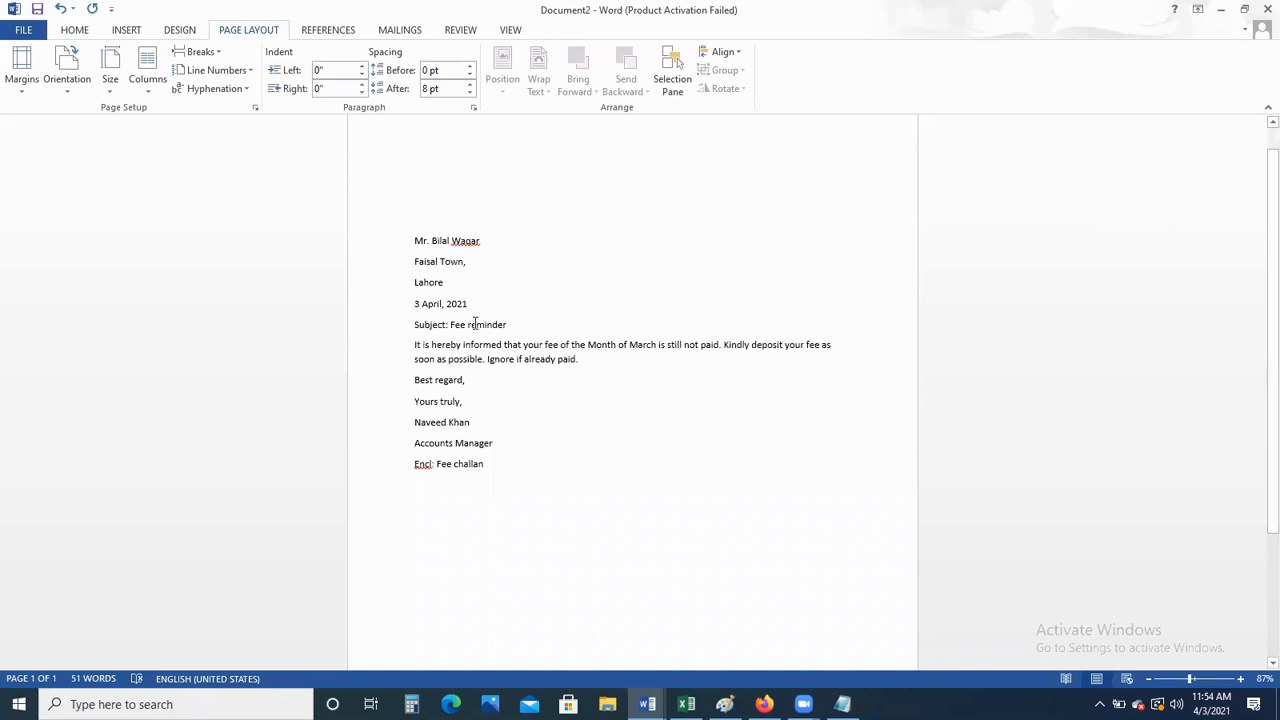
left_click(427, 304)
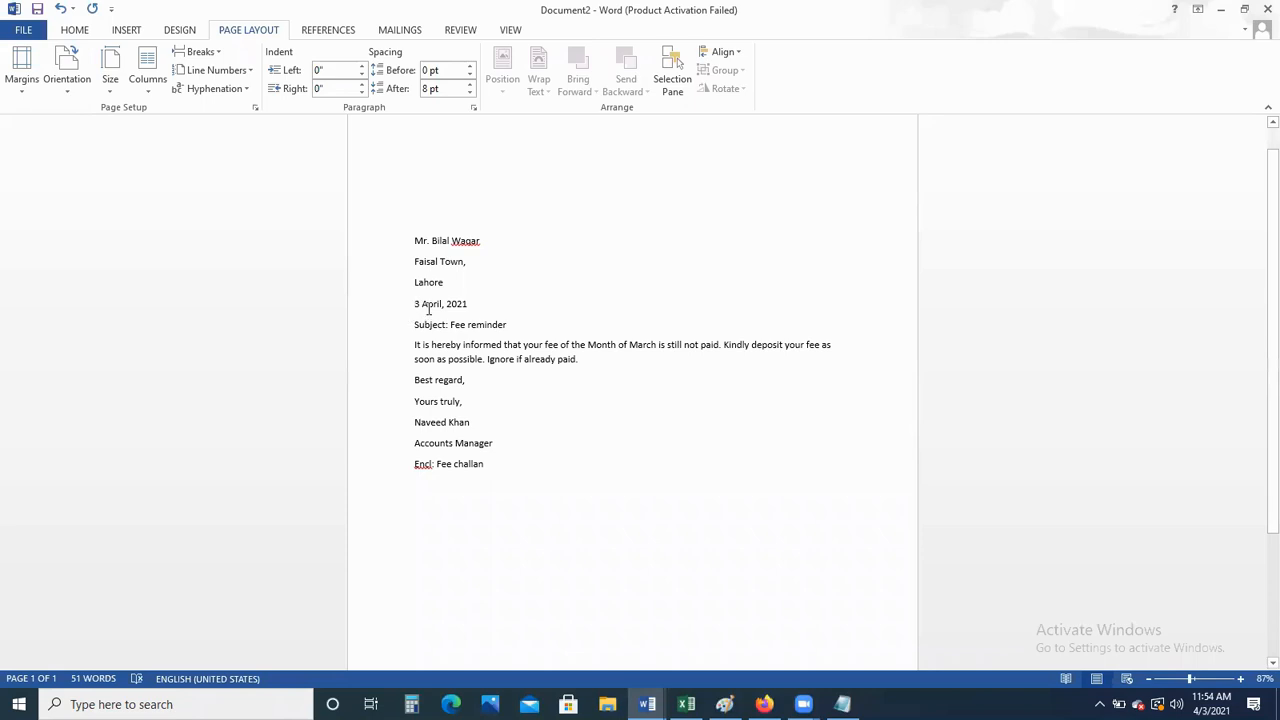
Open the HOME tab's Paragraph dialog for the date line
left_click(71, 38)
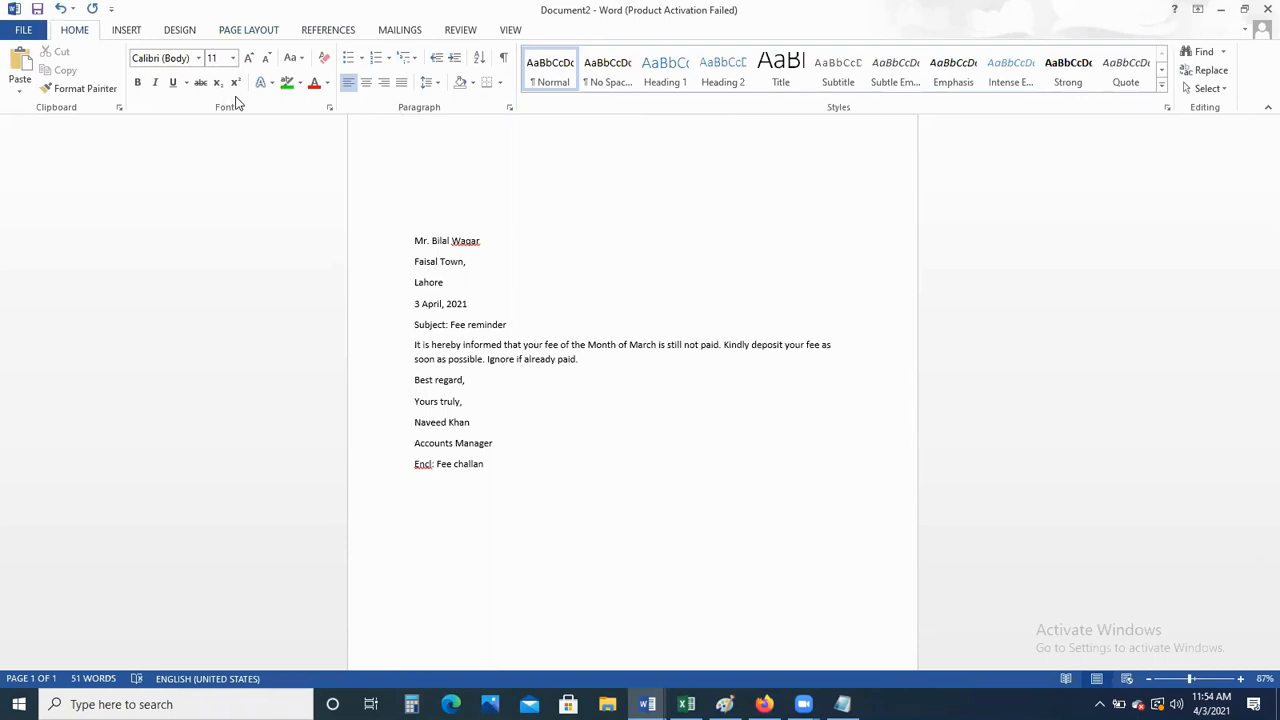
left_click(509, 110)
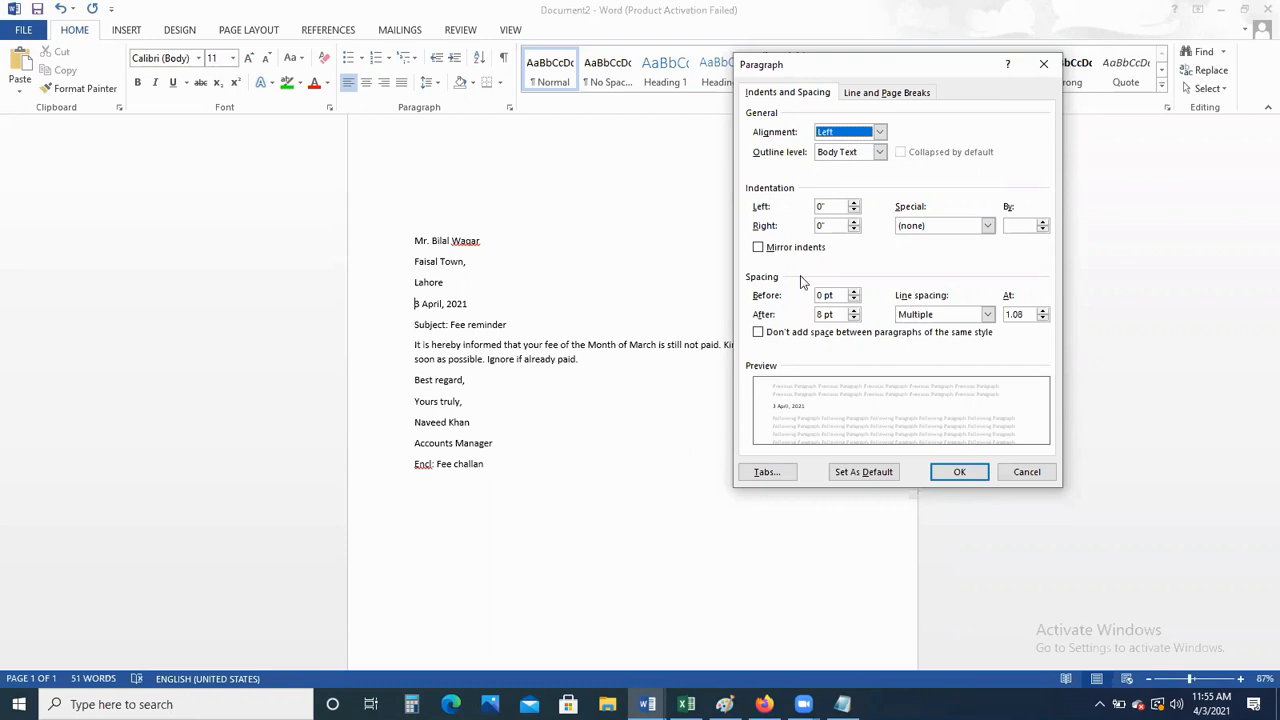
Set 20 pt spacing before the '3 April, 2021' date line
left_click(825, 295)
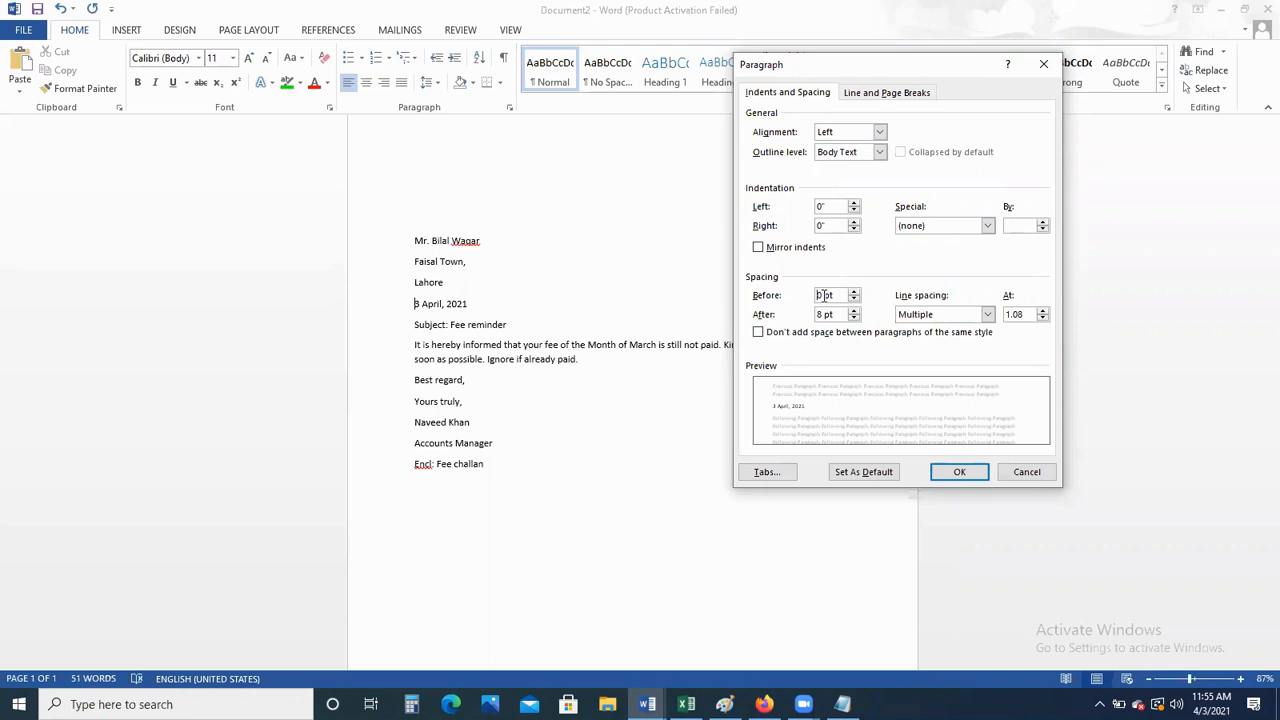
type("2")
left_click(956, 474)
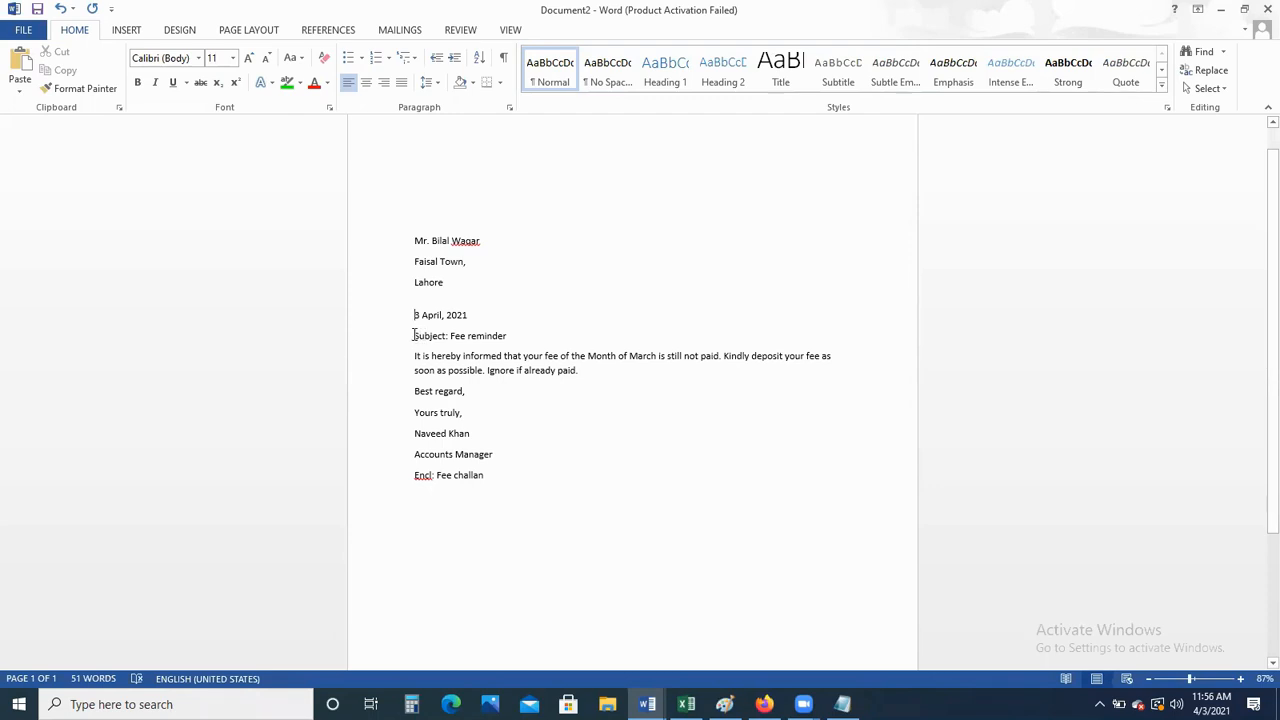
Set 20 pt spacing before the Subject line
left_click(414, 335)
left_click(509, 108)
double_click(817, 295)
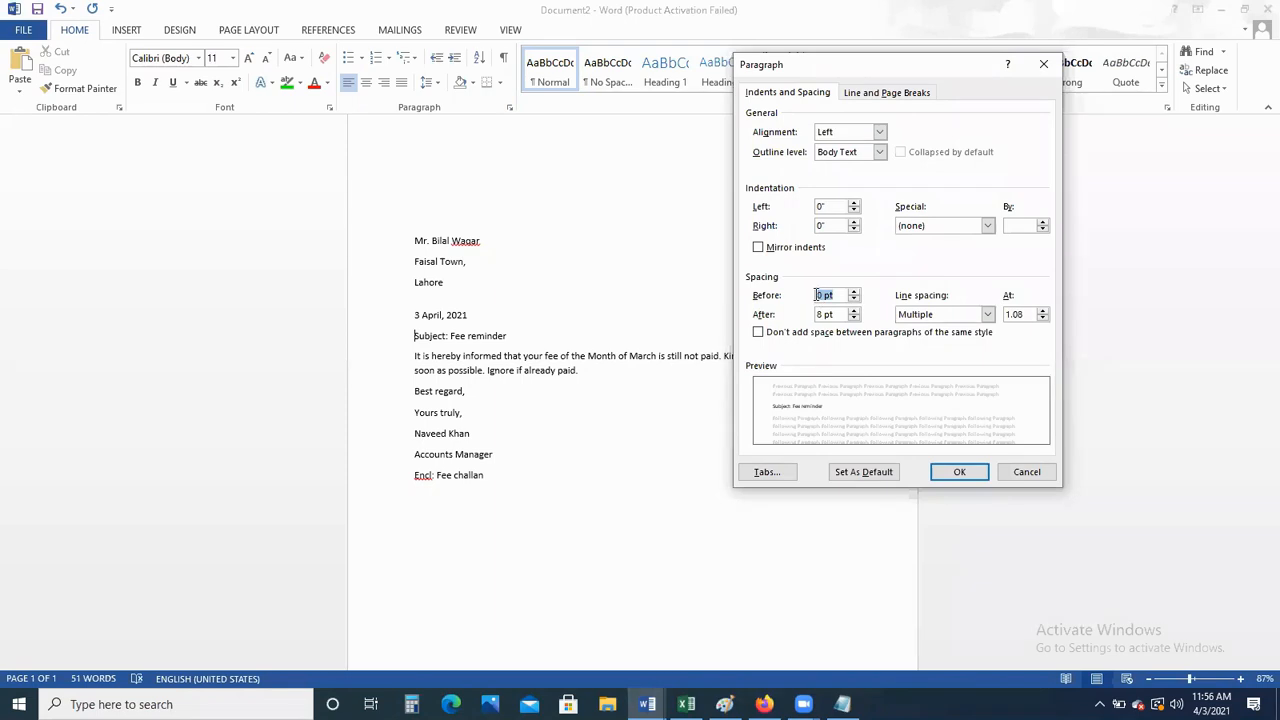
left_click(817, 295)
type("2")
left_click(940, 478)
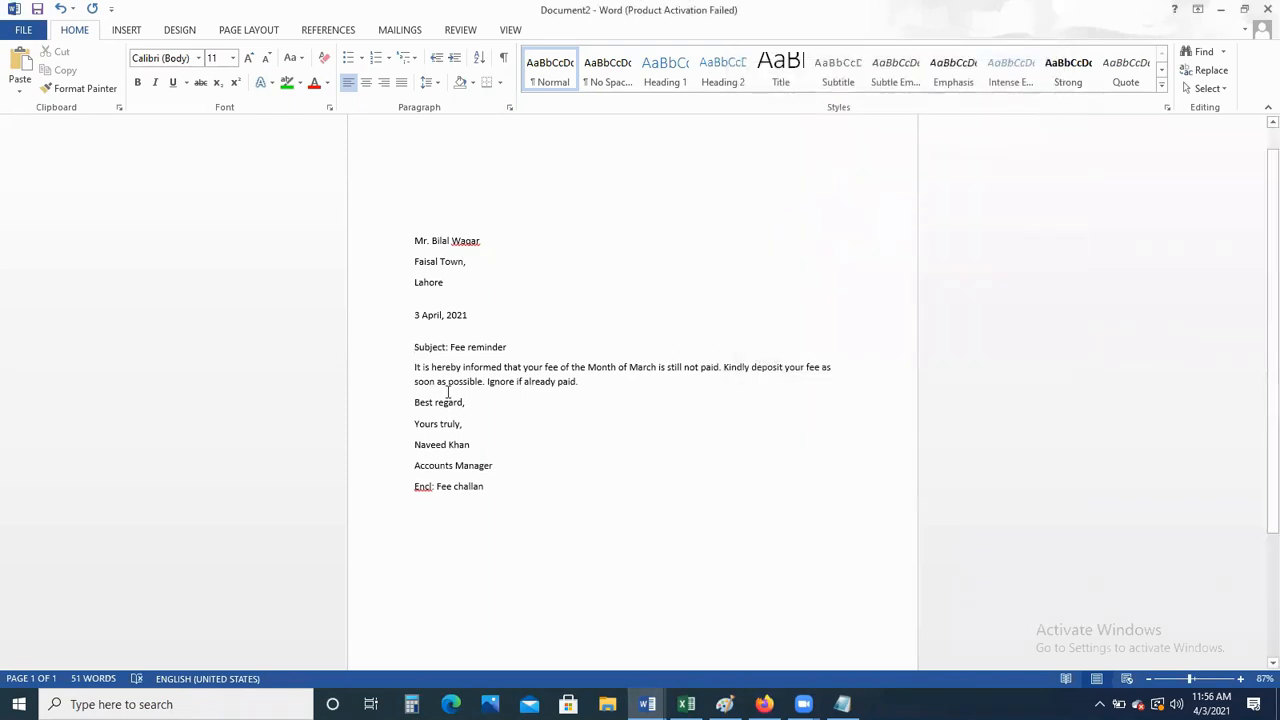
Set 20 pt spacing before the body paragraph
left_click(414, 367)
left_click(510, 107)
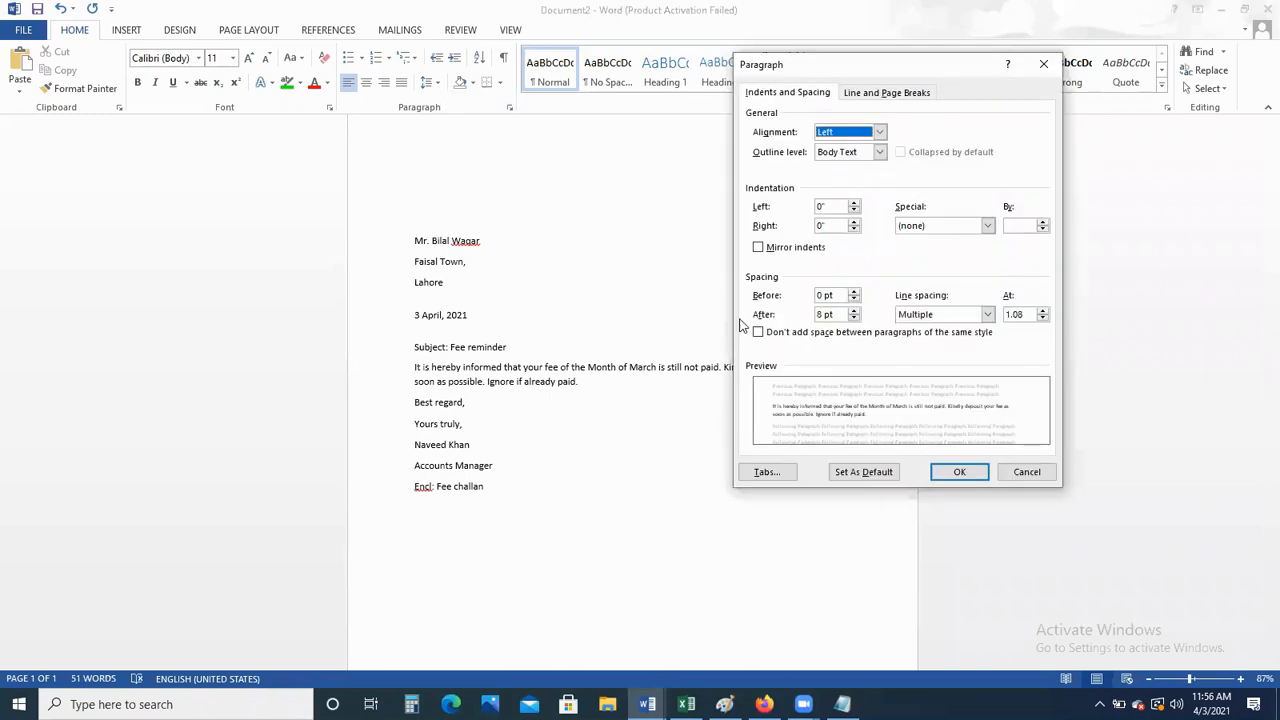
left_click(820, 295)
type("2")
left_click(960, 471)
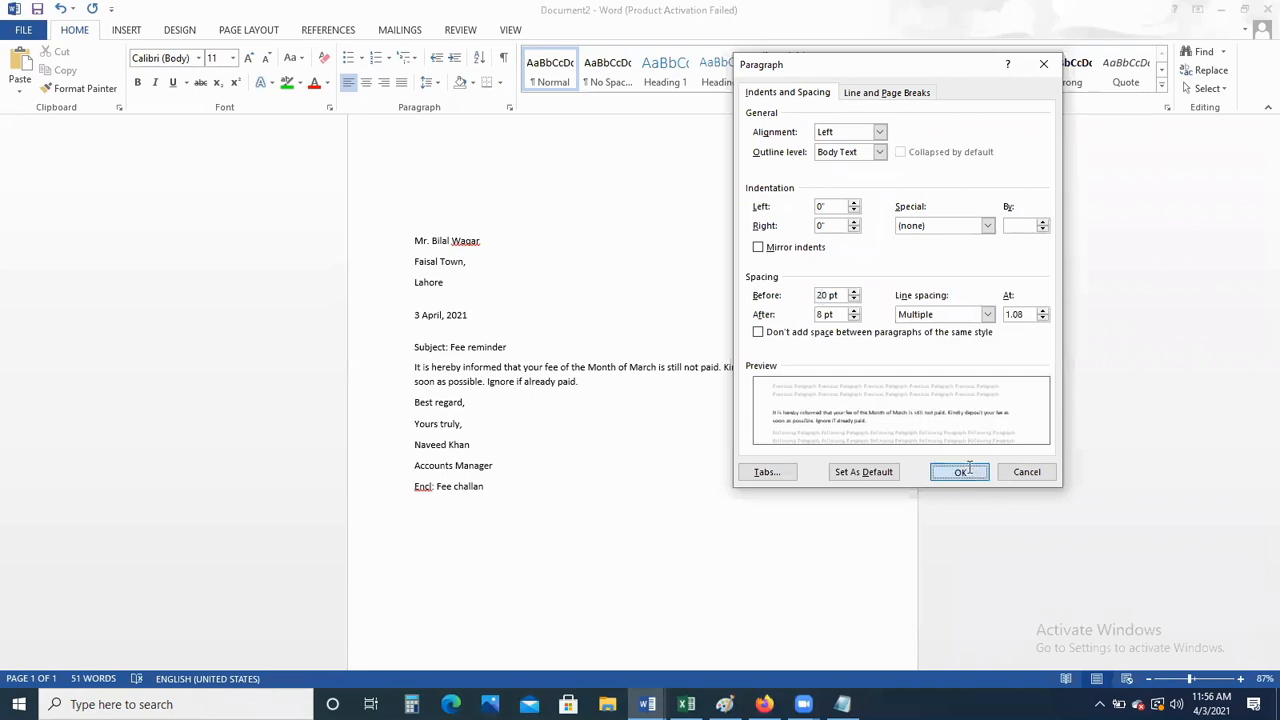
left_click(416, 413)
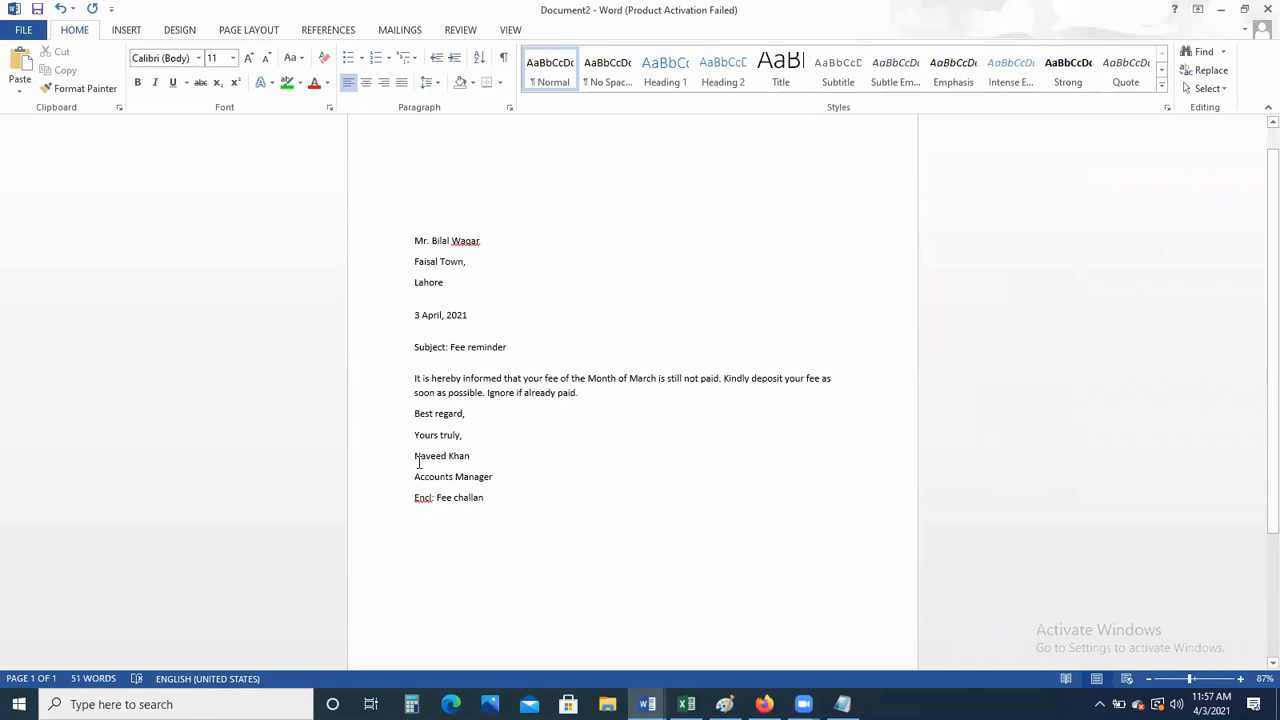
Delete the 'Best regard,' line and give 'Yours truly,' 20 pt spacing before
key("Delete")
key("Delete")
key("Delete")
key("Delete")
key("Delete")
key("Delete")
key("Delete")
key("Delete")
key("Delete")
key("Delete")
key("Delete")
key("Delete")
key("Delete")
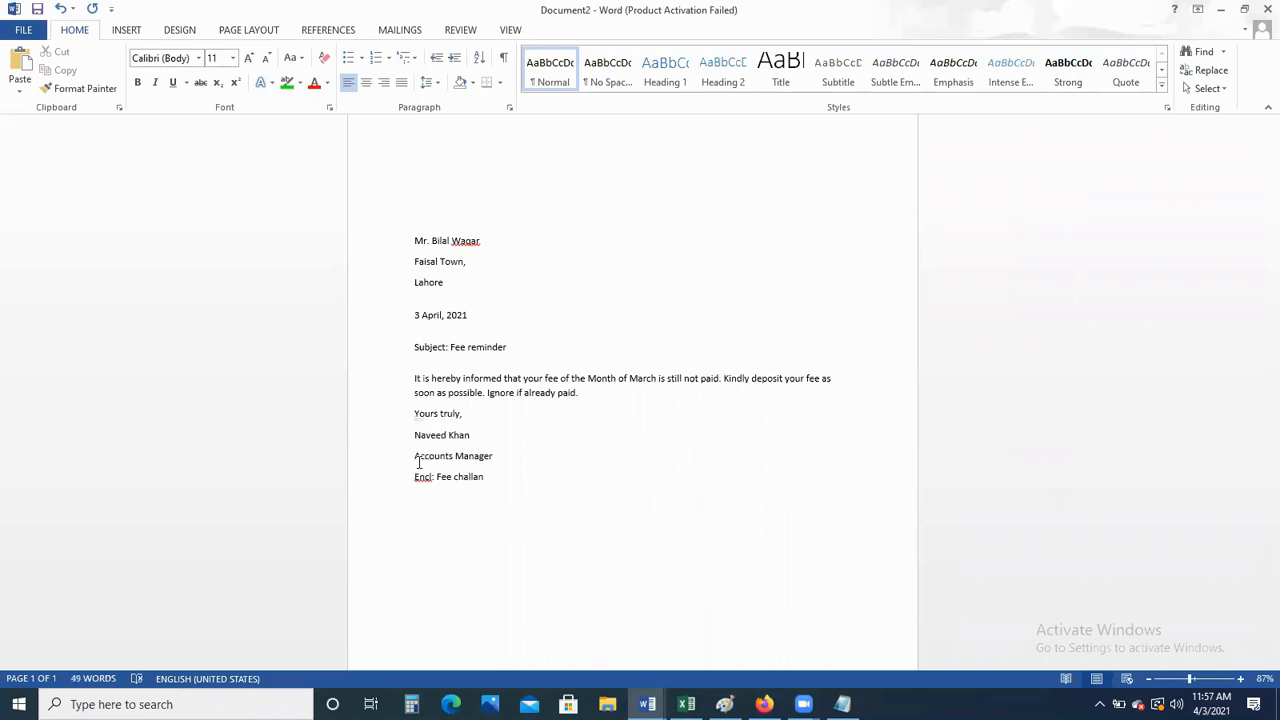
left_click(511, 108)
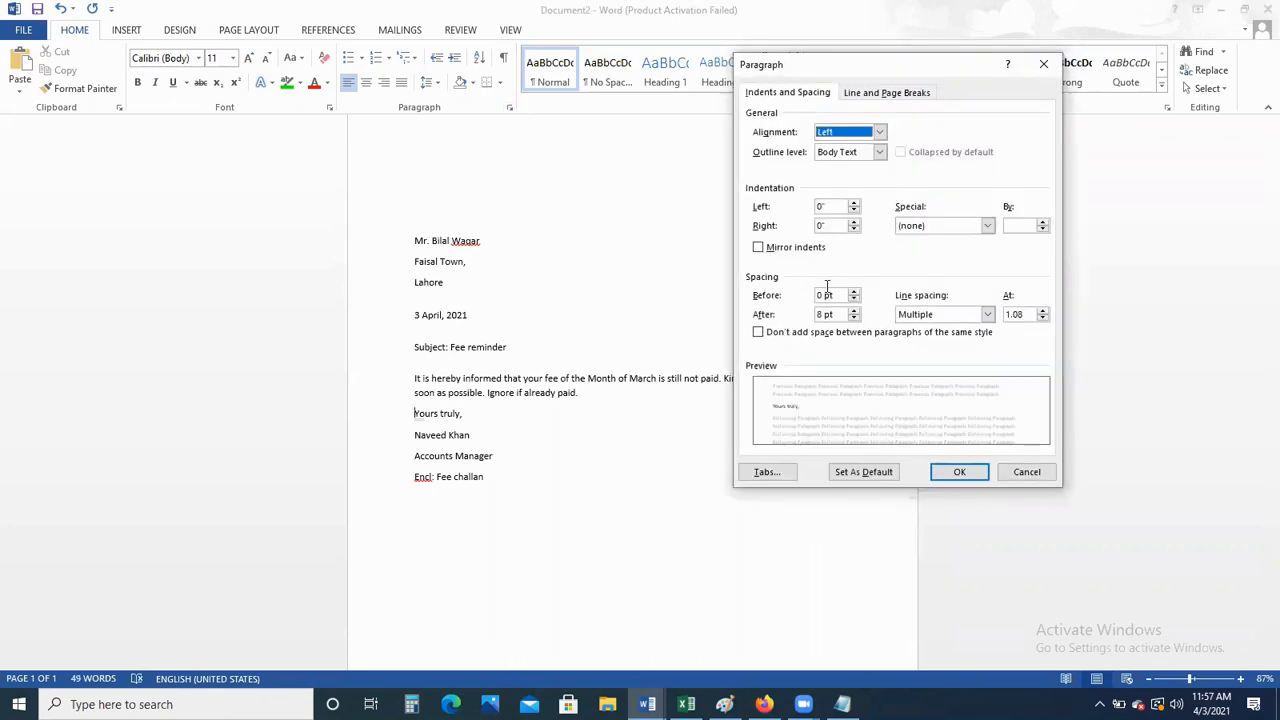
left_click(818, 295)
type("2")
left_click(958, 474)
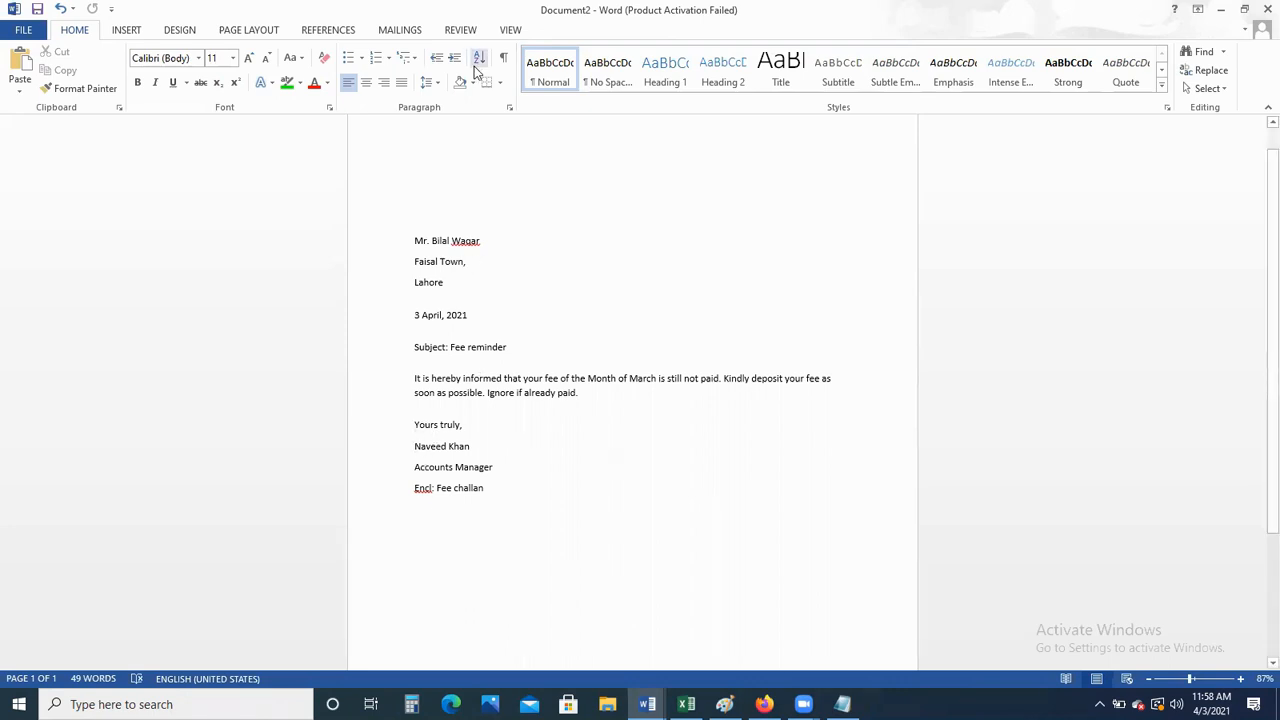
Give the signature name line 40 pt spacing before
left_click(509, 107)
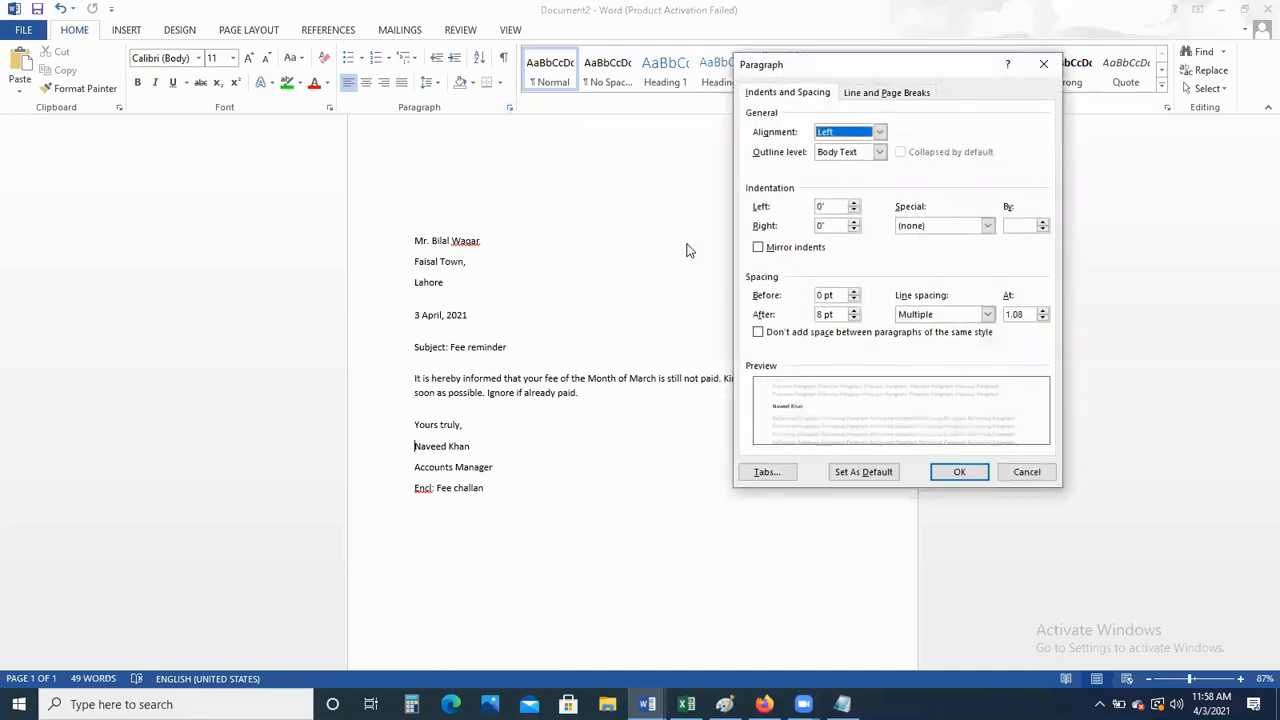
left_click(818, 295)
type("4")
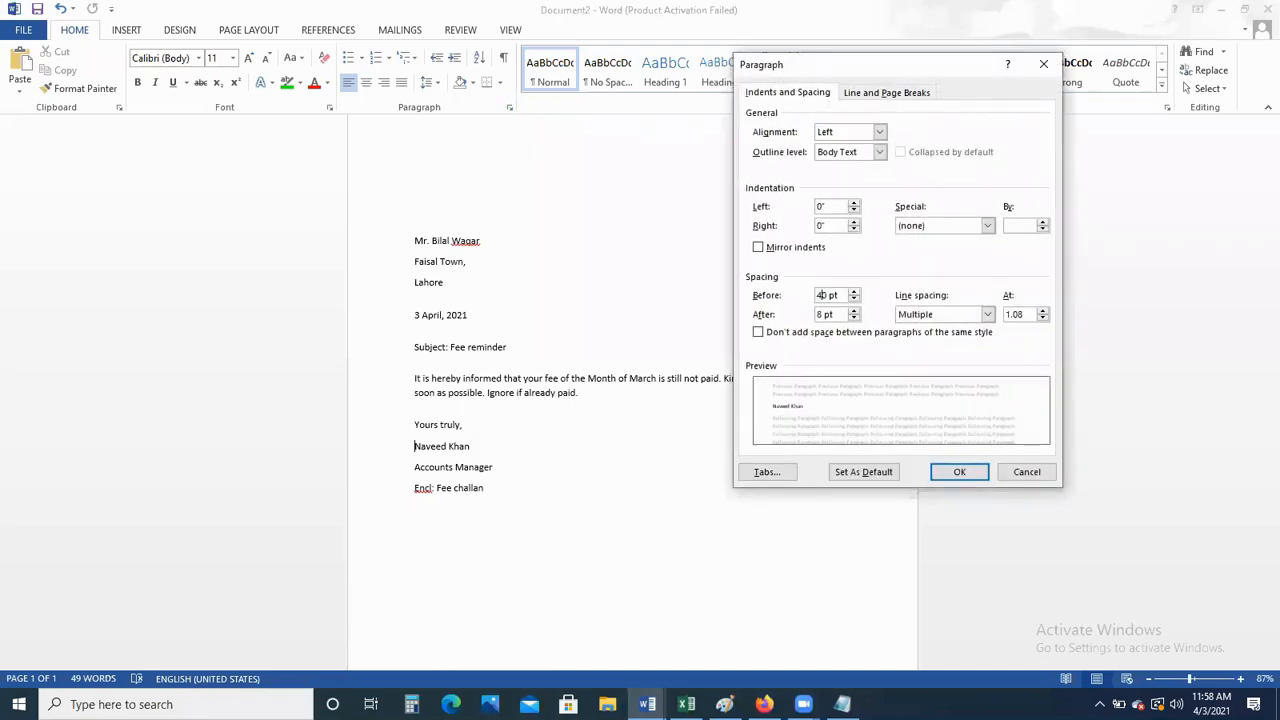
left_click(960, 475)
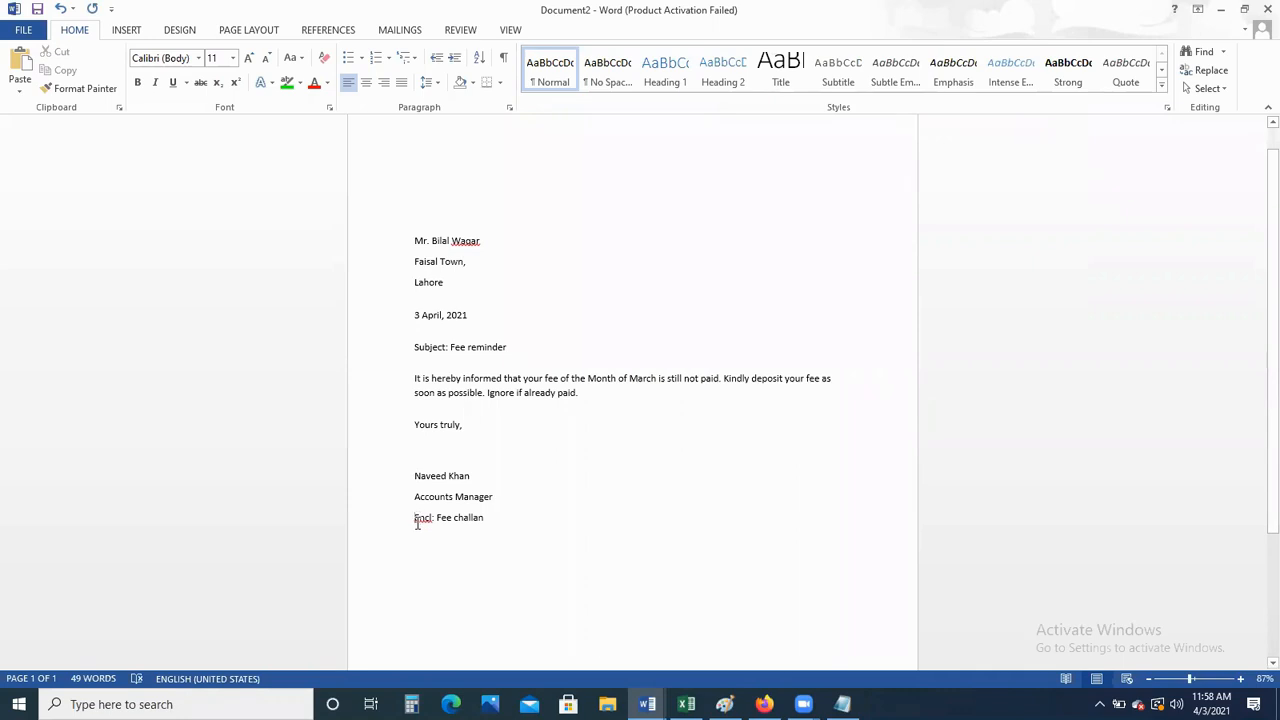
Give the 'Encl: Fee challan' line 20 pt spacing before
left_click(510, 108)
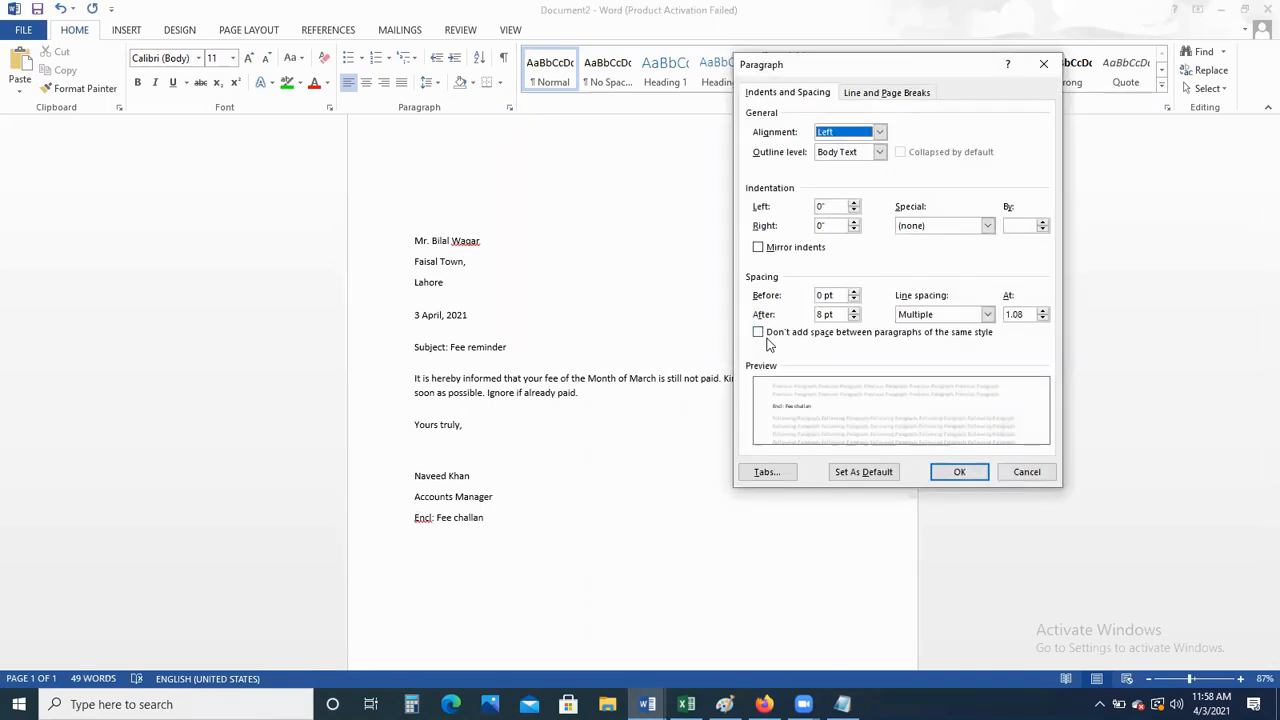
left_click(822, 295)
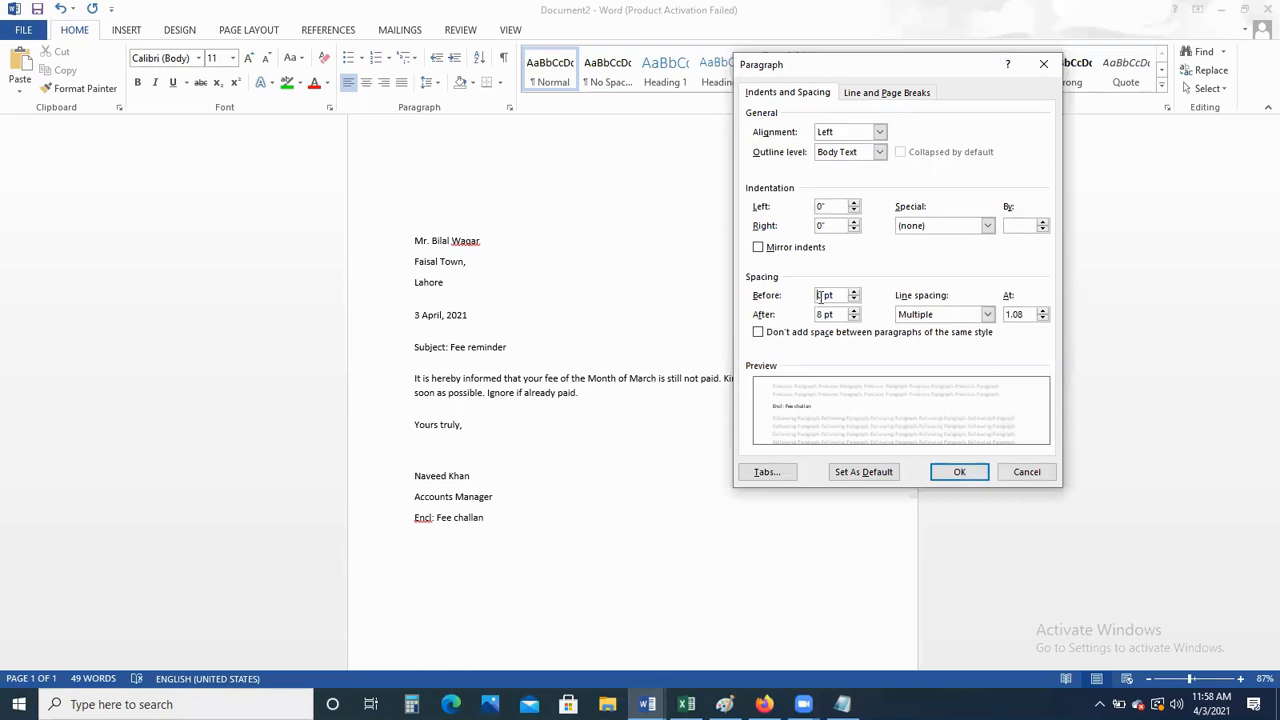
type("2")
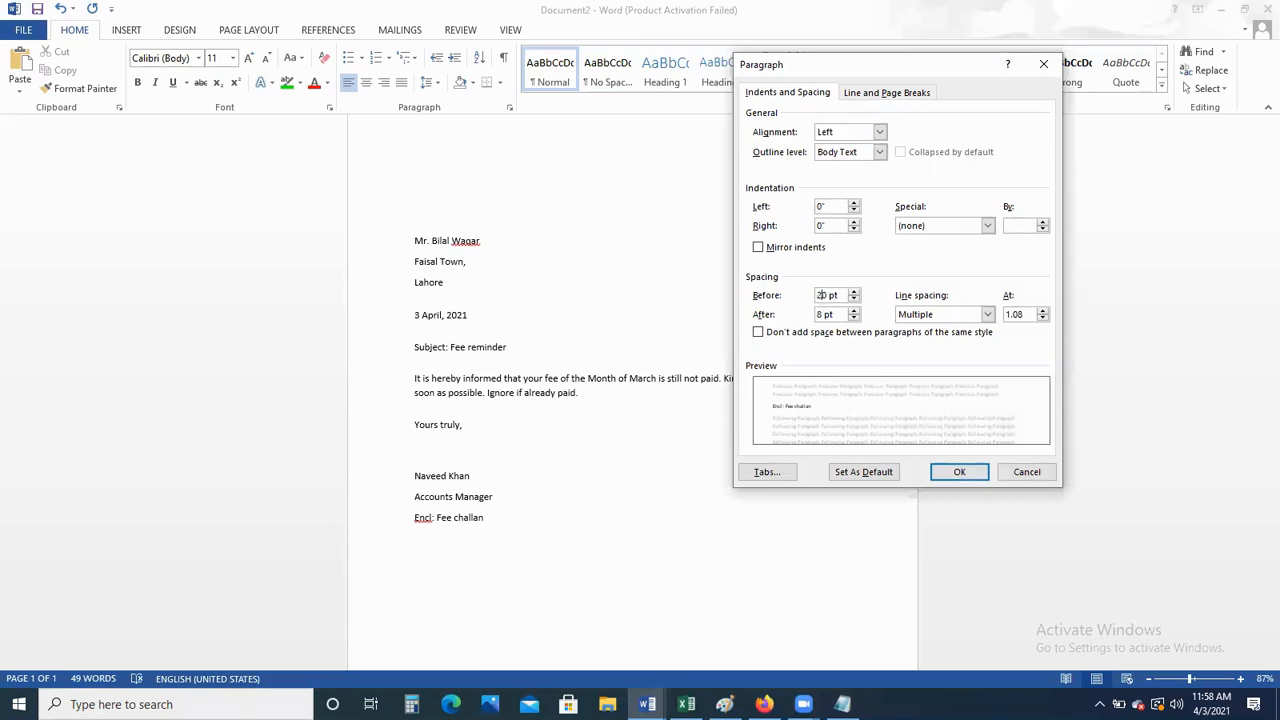
left_click(962, 468)
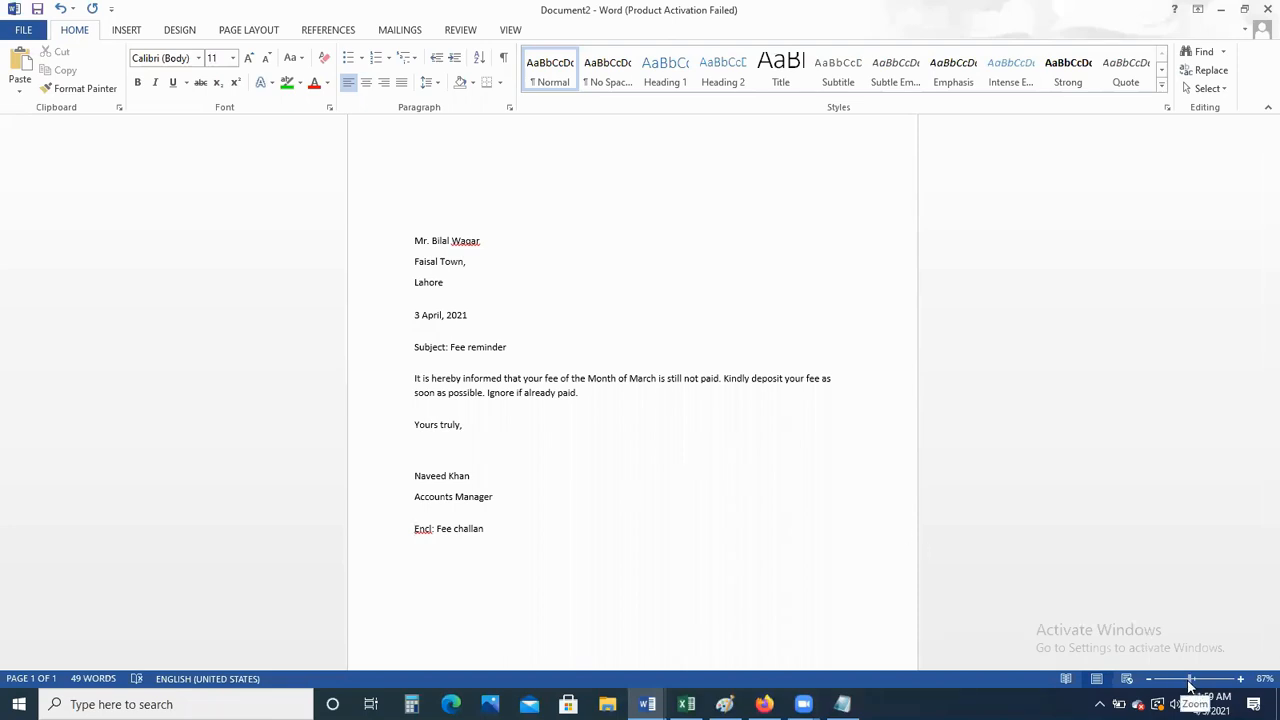
left_click_drag(1190, 680, 1172, 683)
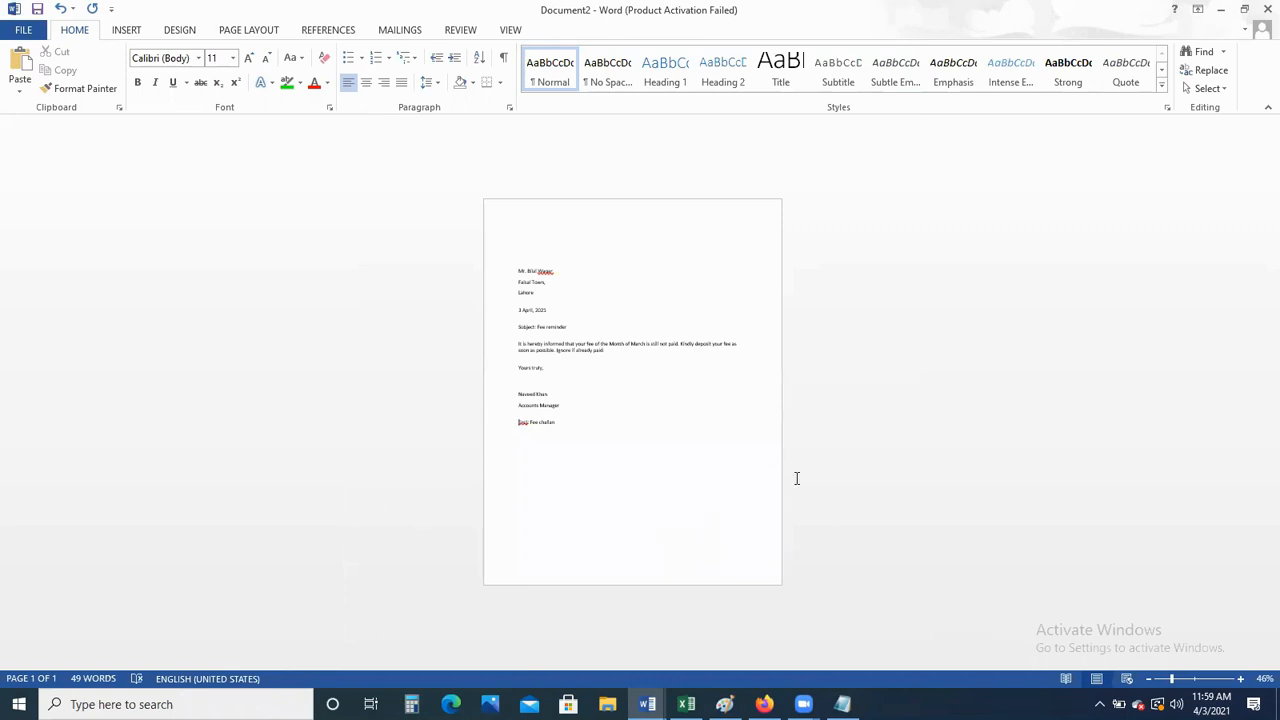
right_click(963, 548)
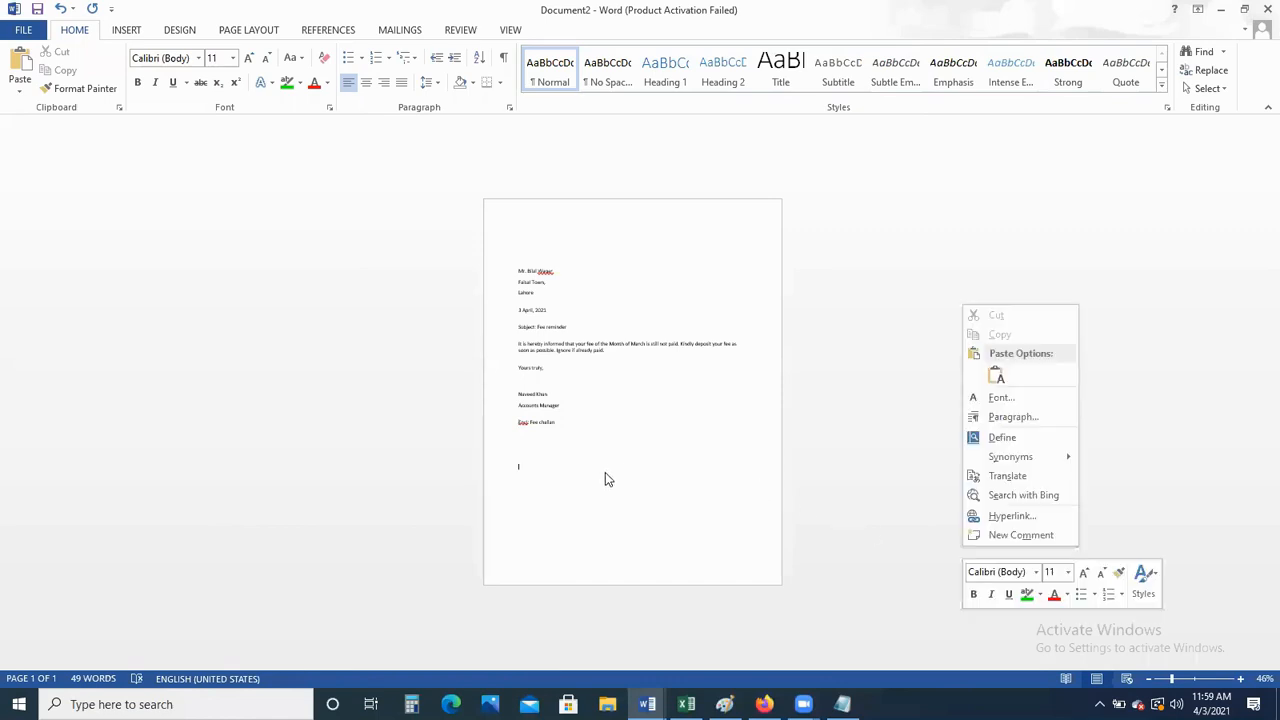
left_click(743, 481)
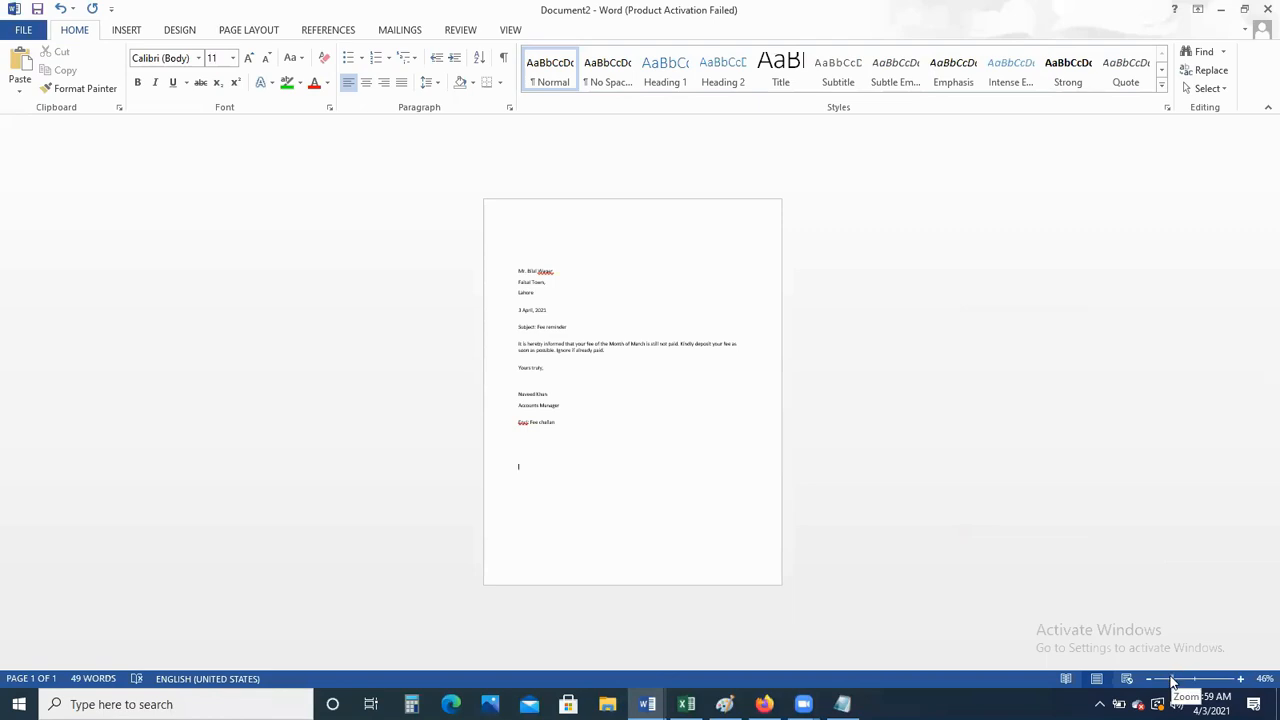
left_click_drag(1173, 683, 1191, 689)
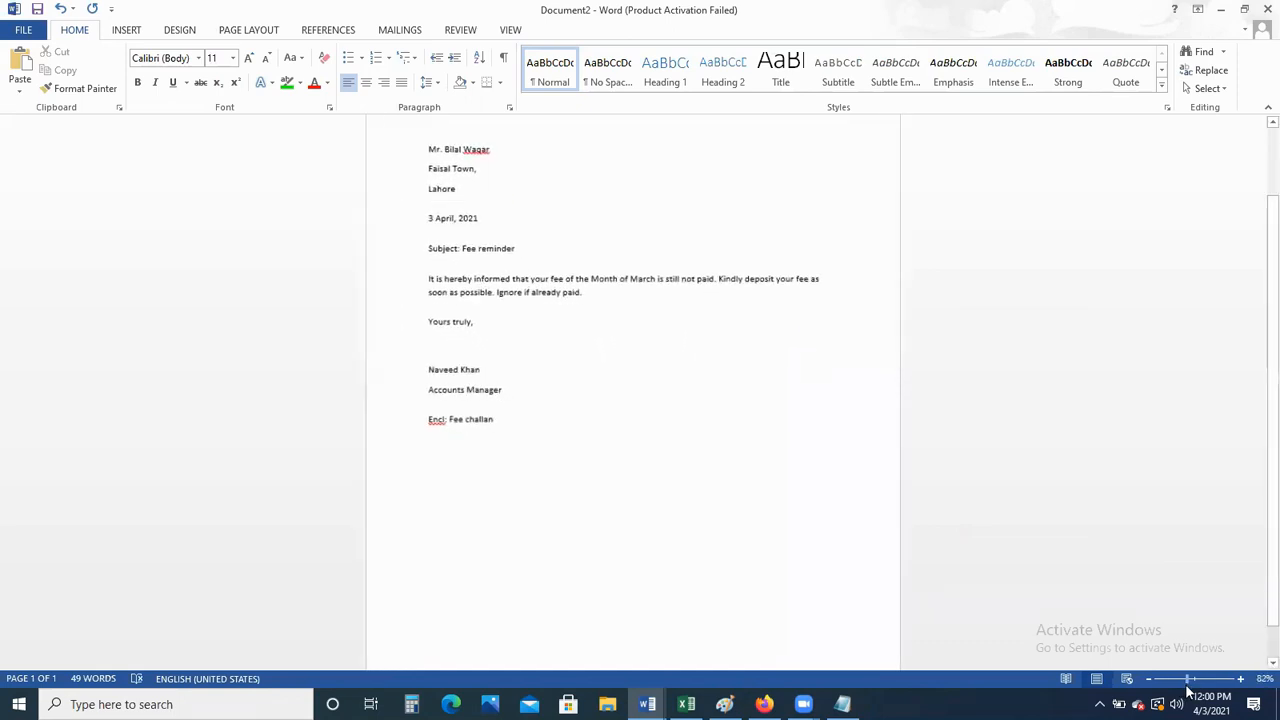
Select the entire letter and set its font size to 12 pt
left_click(462, 236)
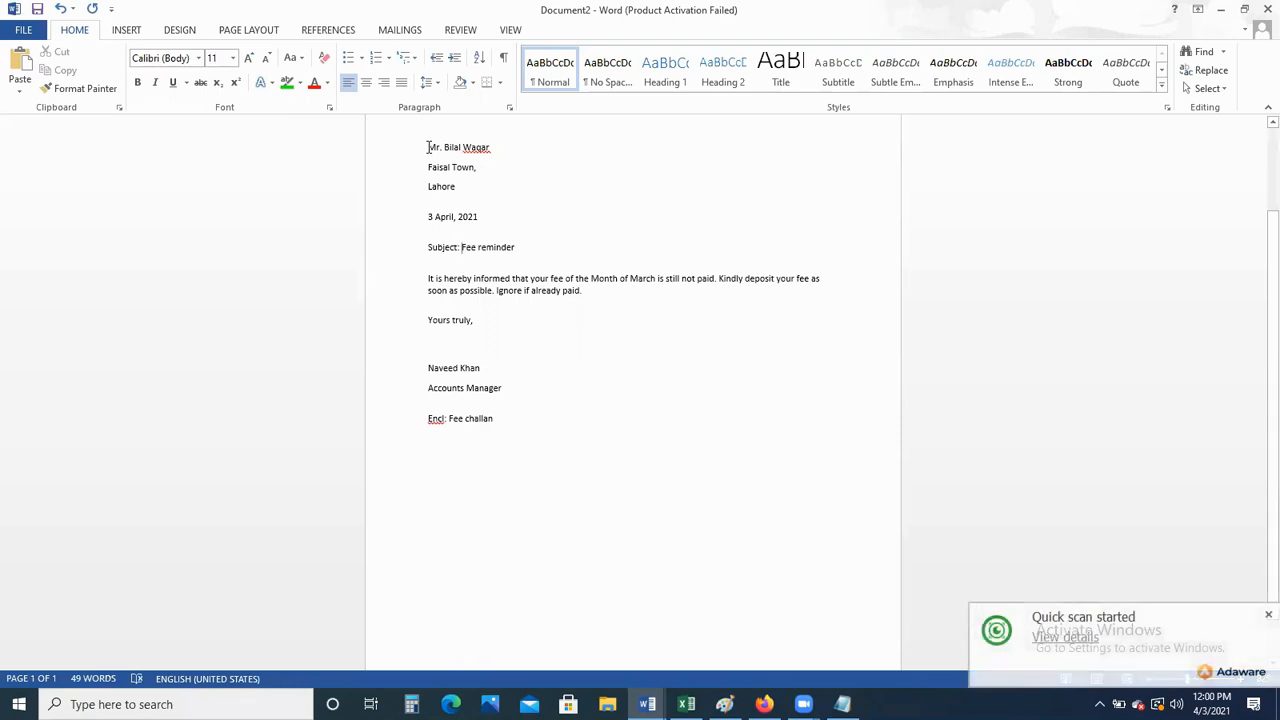
left_click_drag(428, 147, 517, 432)
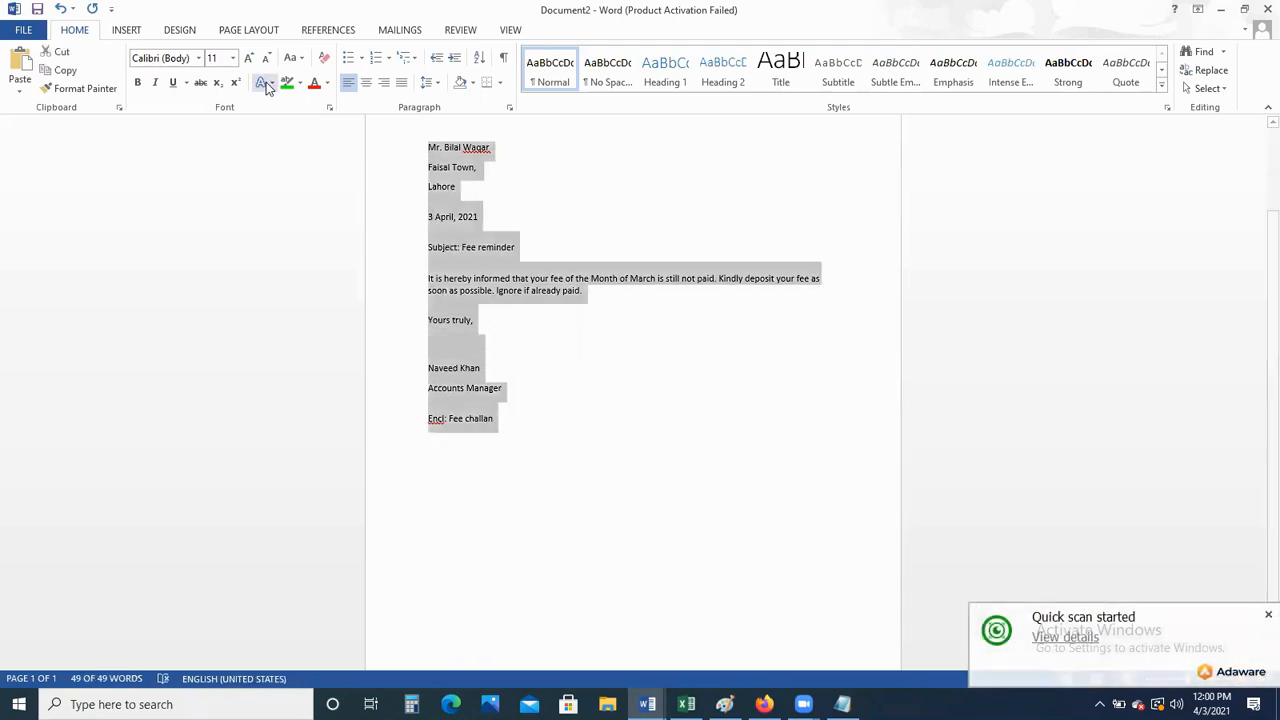
left_click(233, 58)
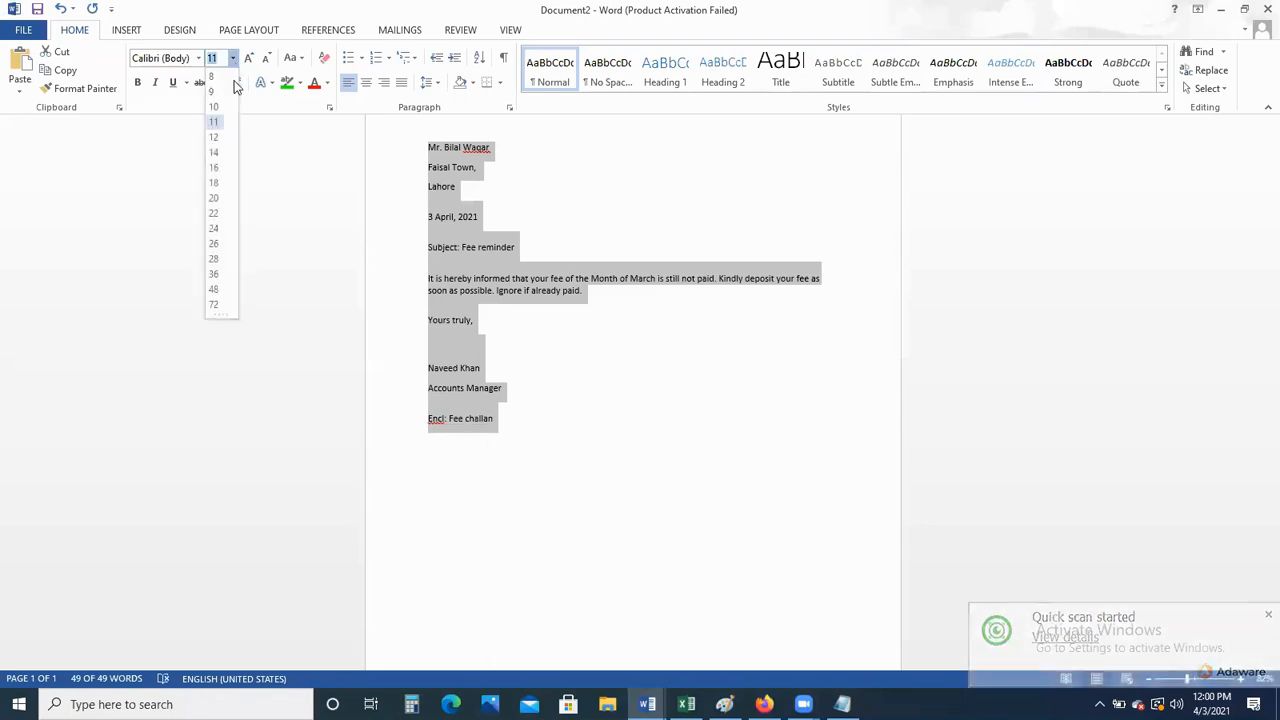
left_click(221, 136)
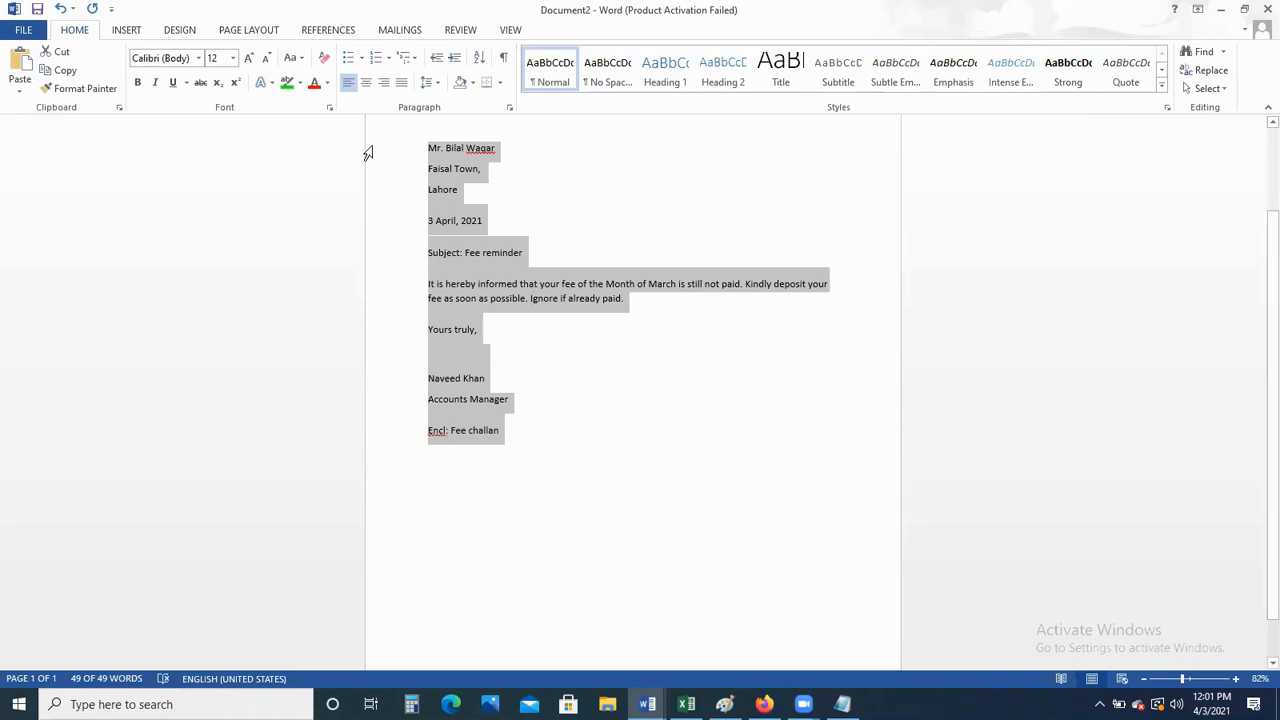
left_click(199, 58)
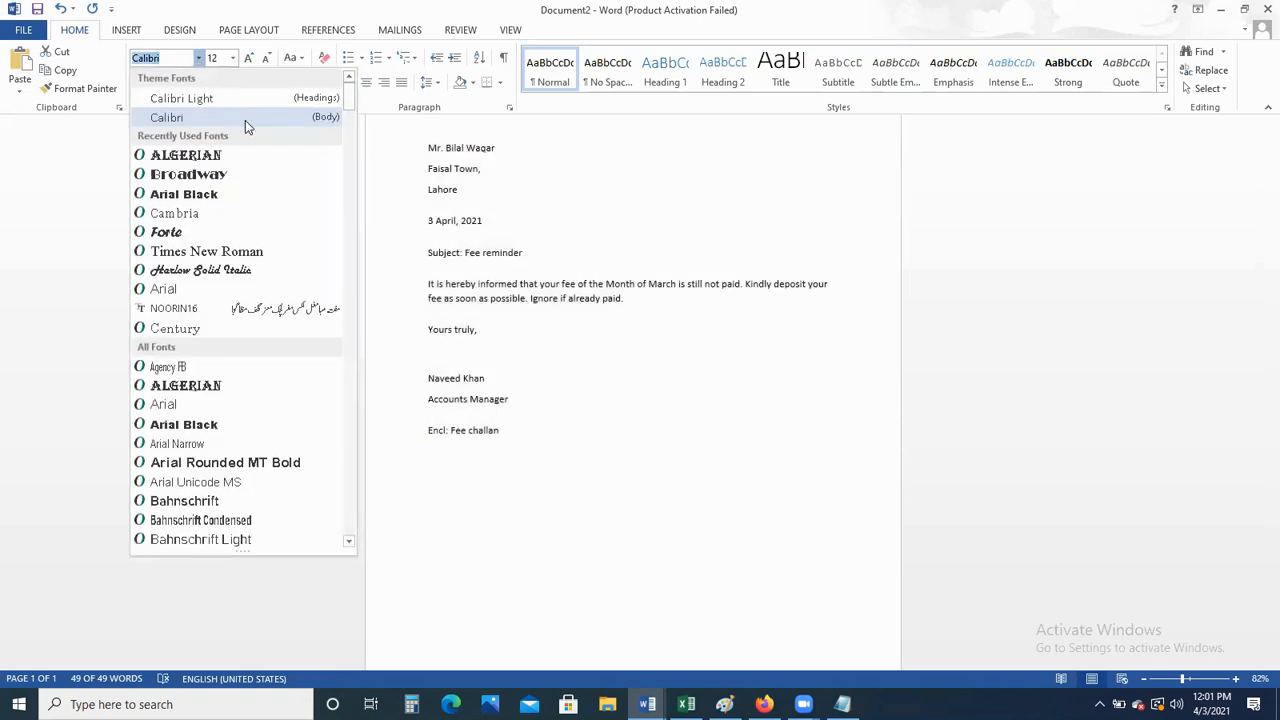
left_click(197, 270)
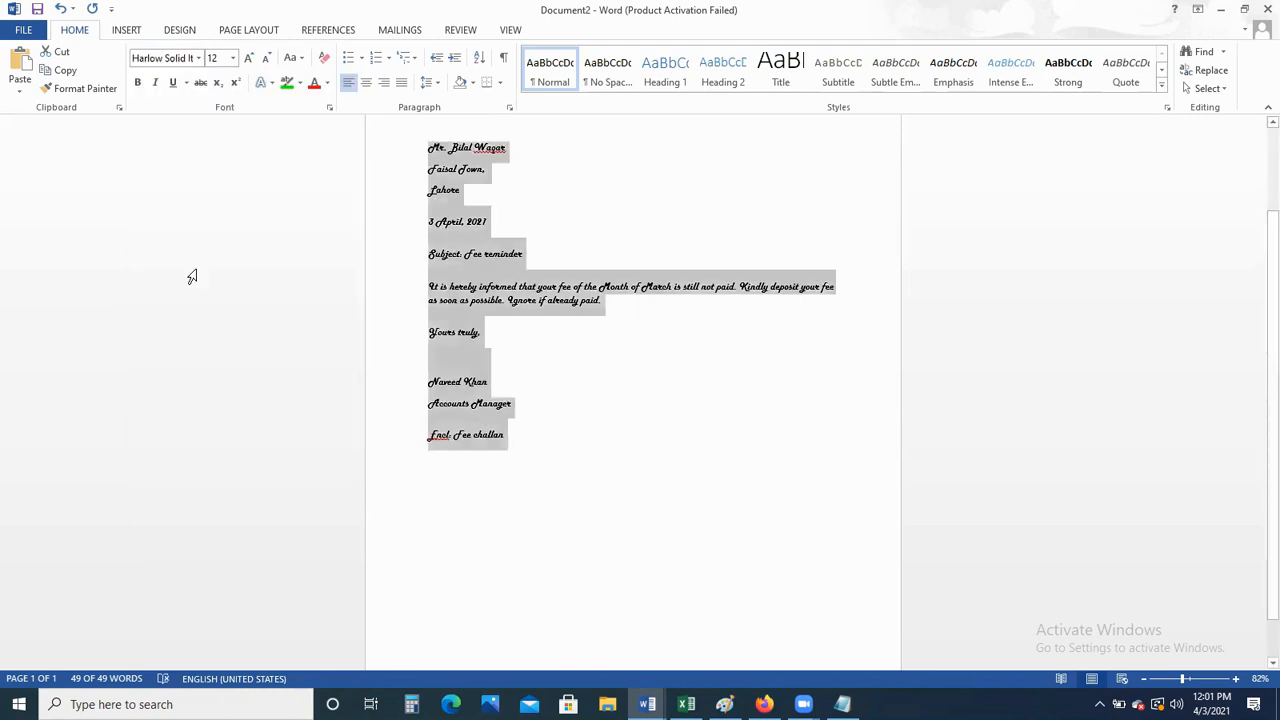
left_click(199, 59)
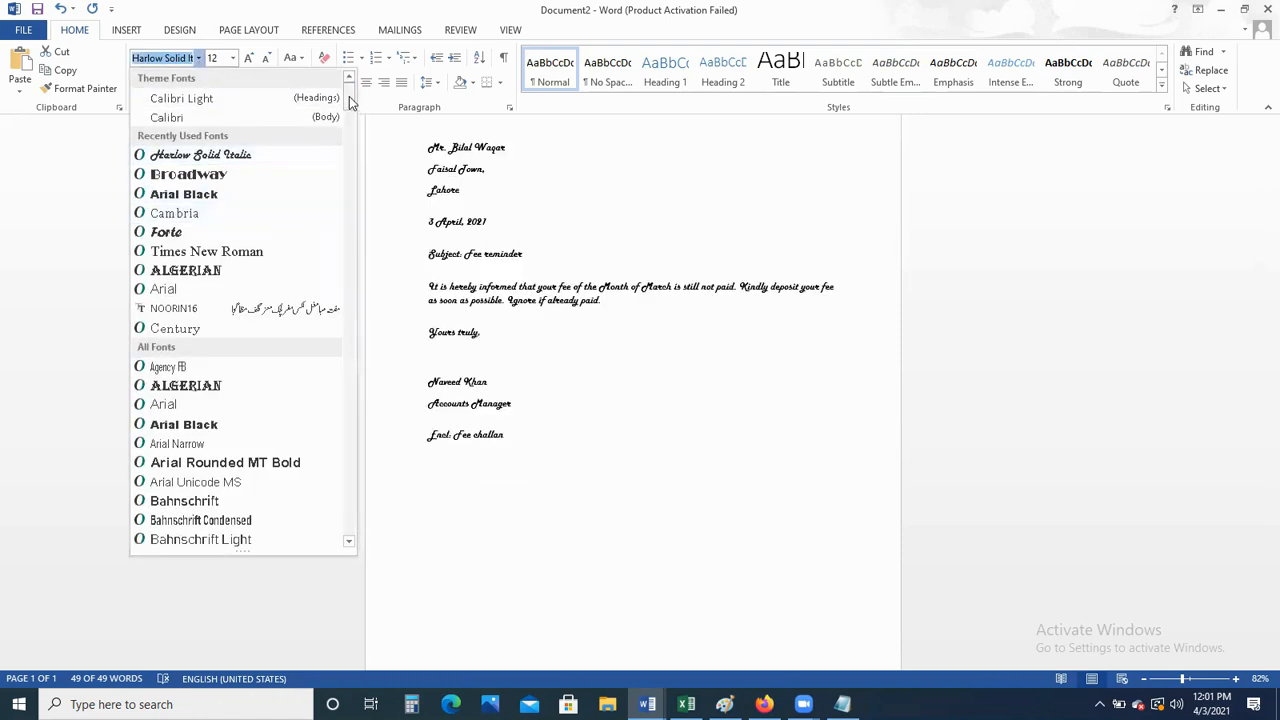
left_click_drag(349, 96, 360, 213)
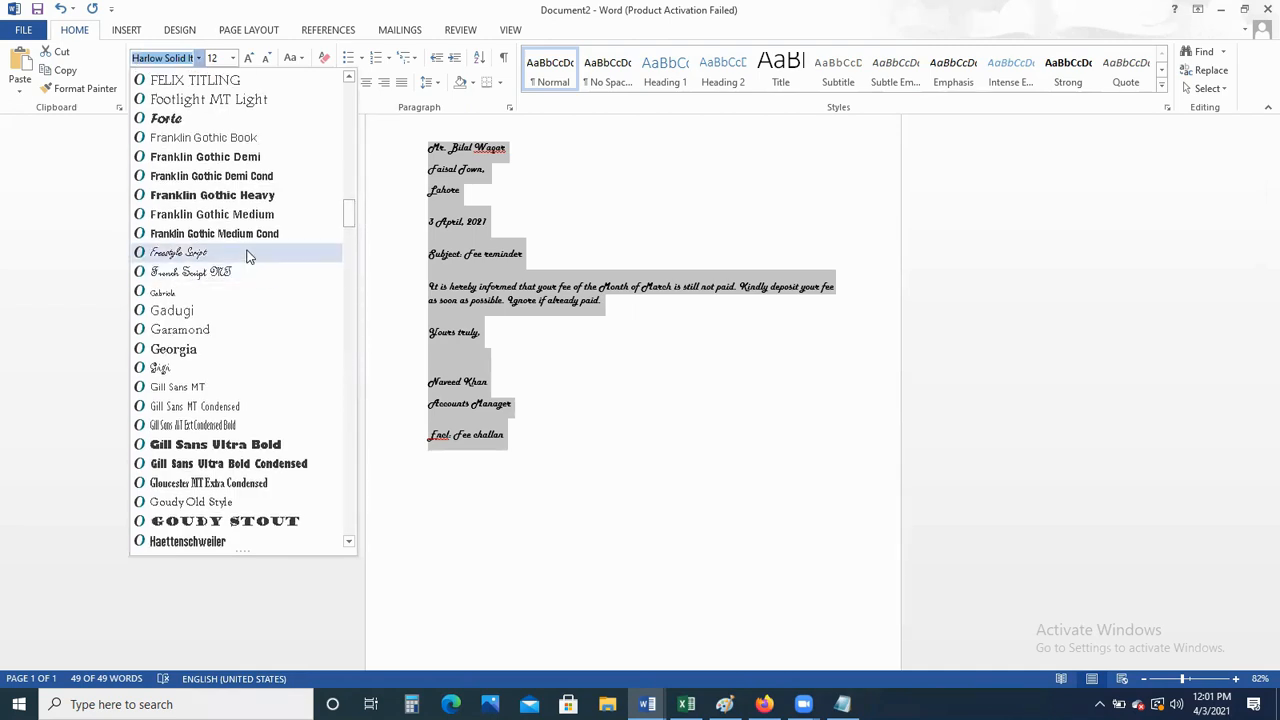
left_click(245, 255)
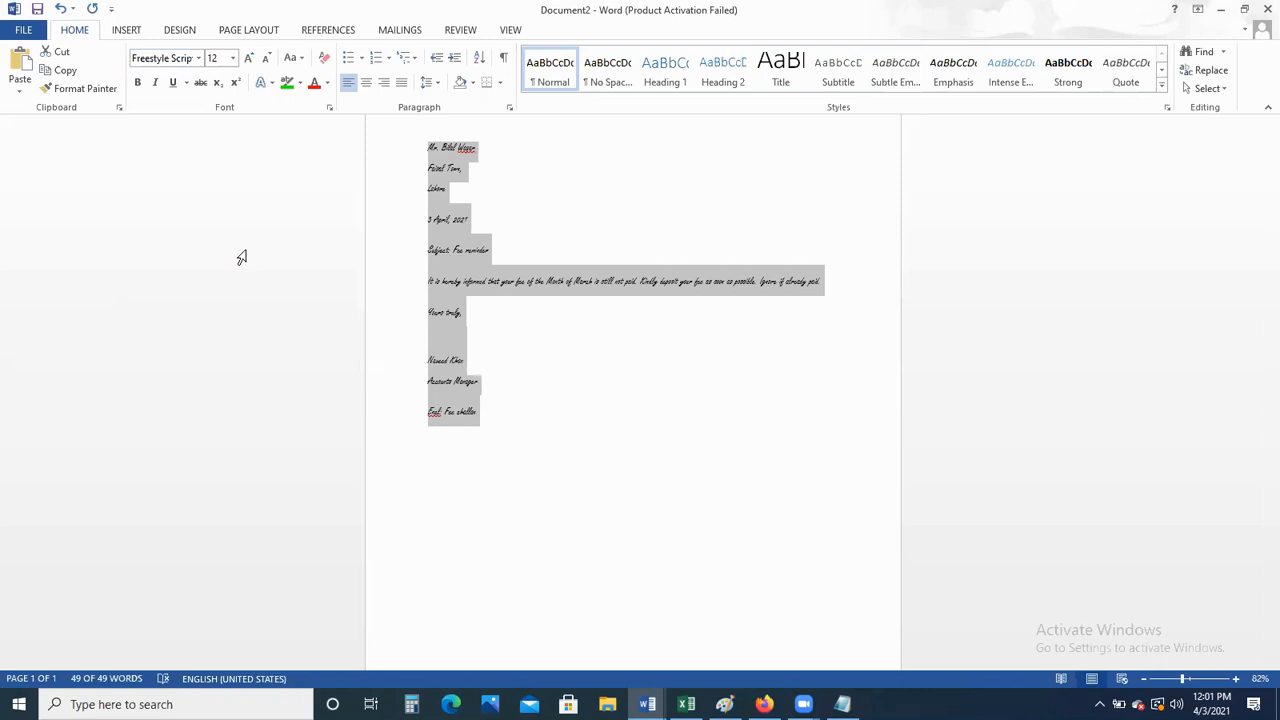
left_click(200, 58)
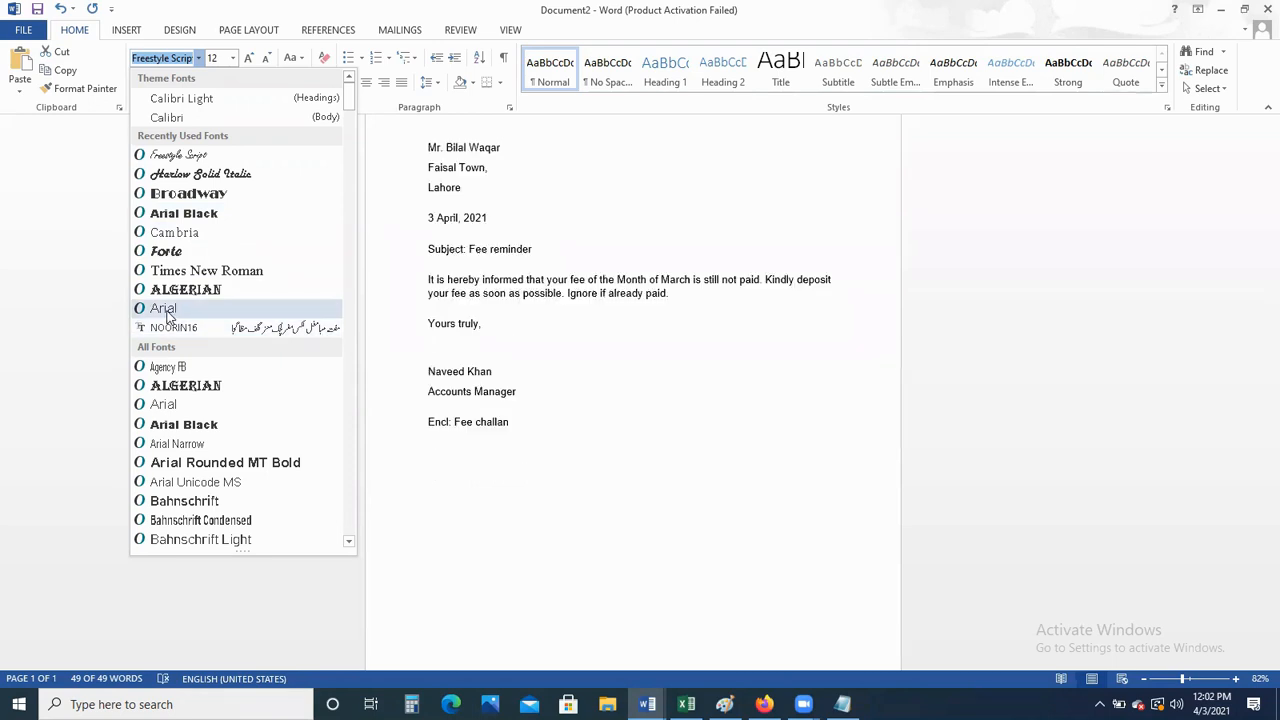
left_click(182, 119)
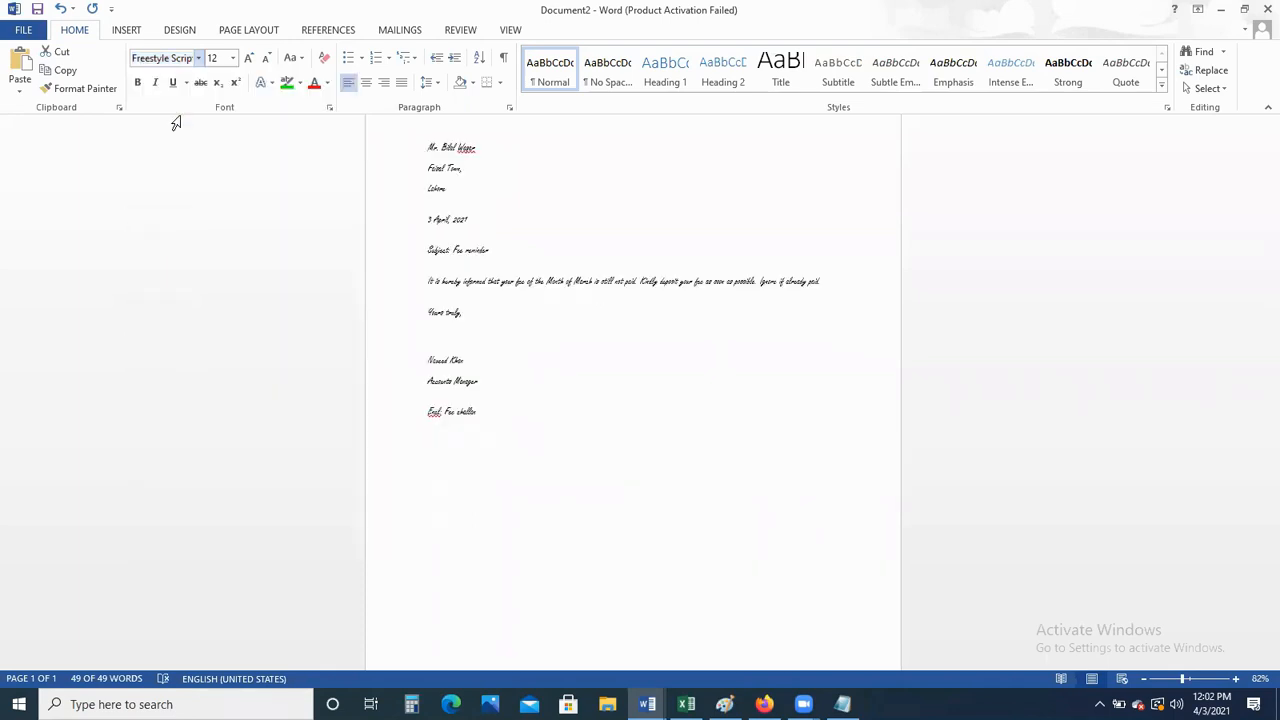
left_click(622, 407)
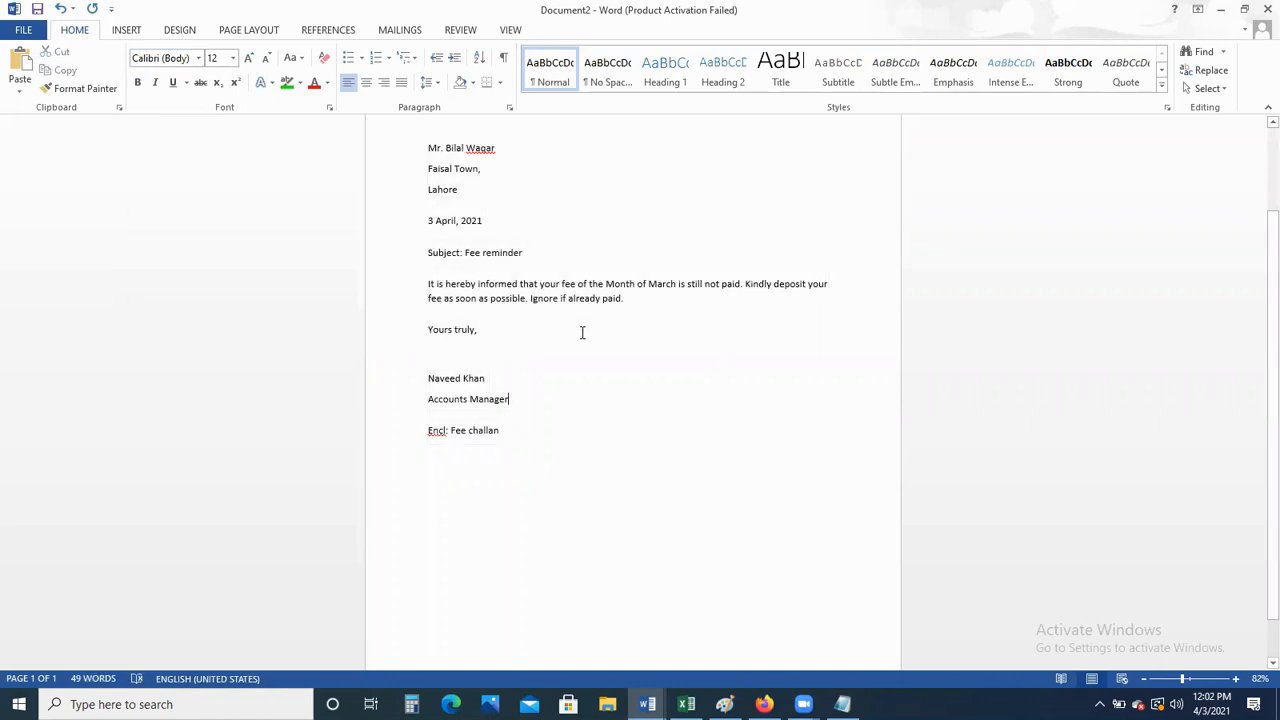
Enlarge the 'Subject: Fee reminder' line to 14 pt
left_click(422, 253)
left_click_drag(428, 252, 522, 254)
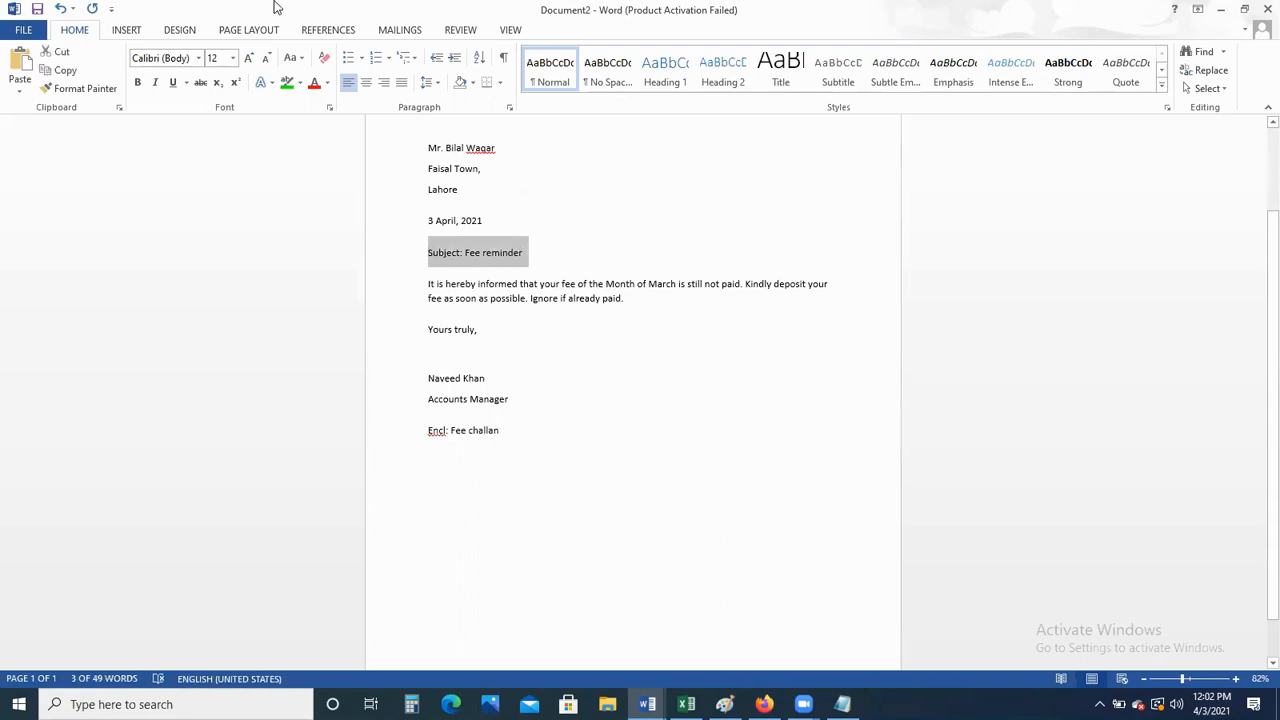
left_click(233, 58)
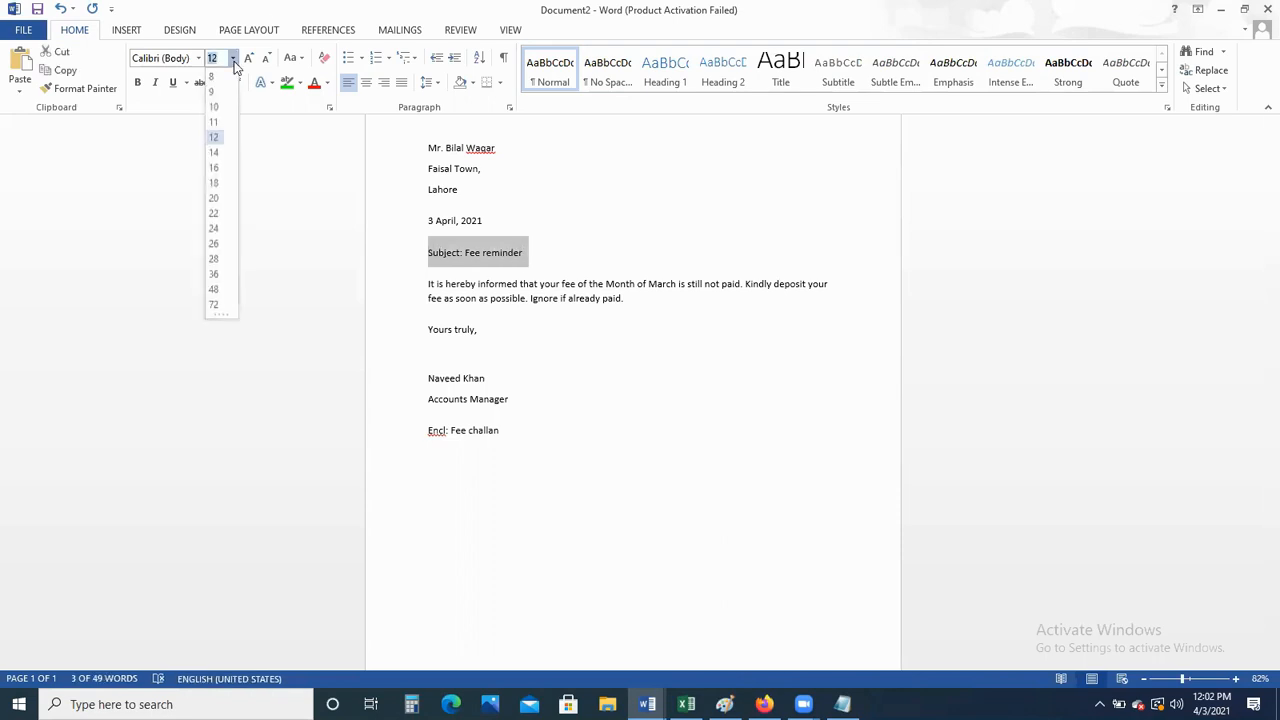
left_click(216, 152)
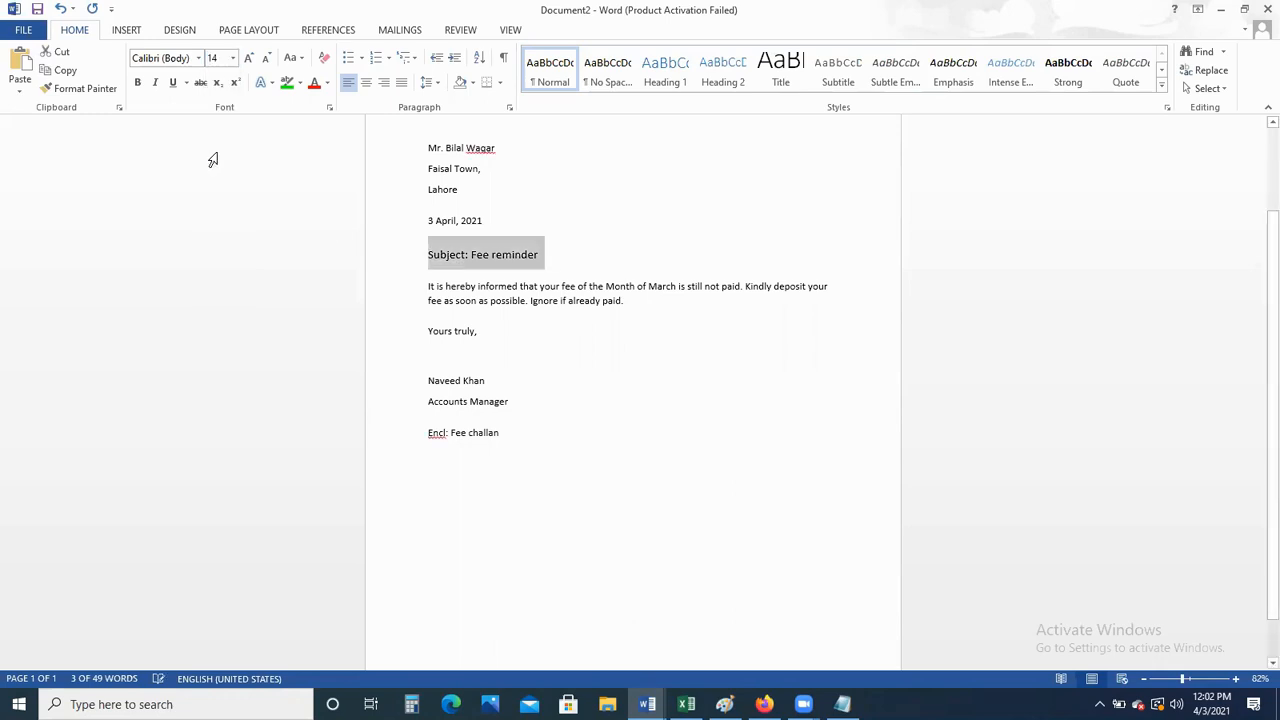
left_click(488, 259)
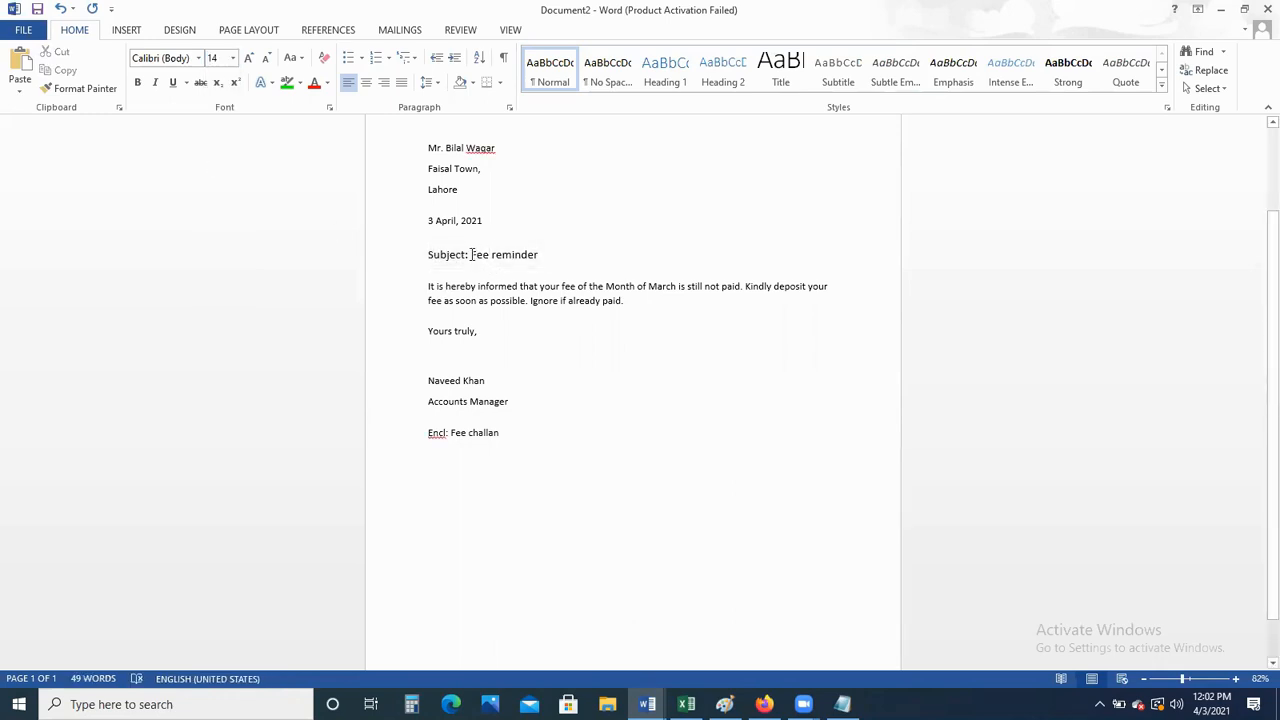
Underline 'Fee reminder' and make the 'Subject:' label bold
left_click_drag(471, 254, 538, 256)
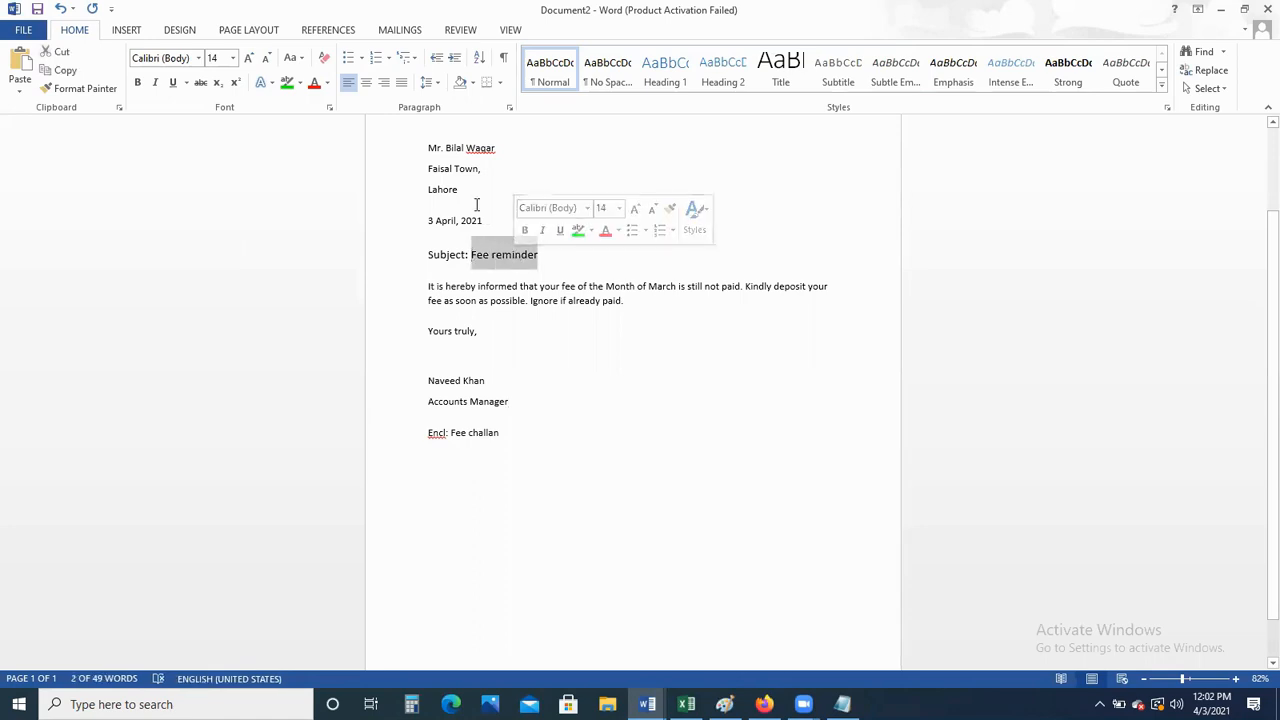
left_click(174, 86)
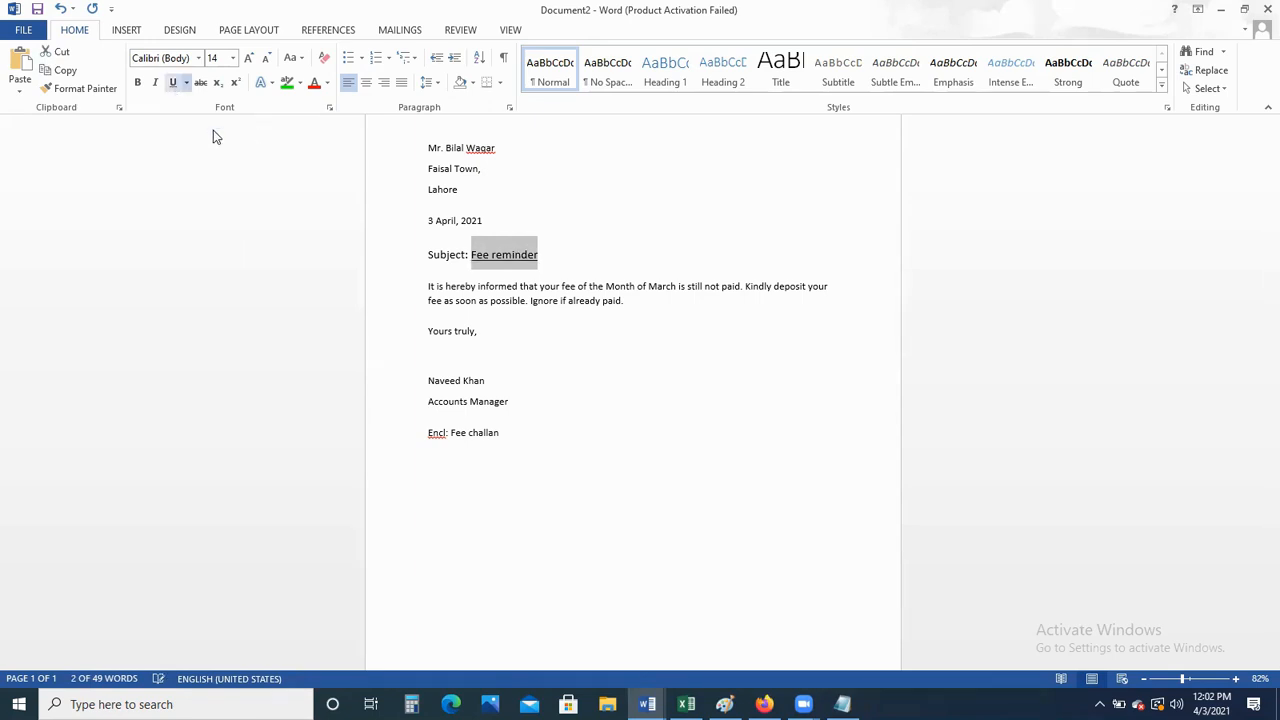
left_click(526, 337)
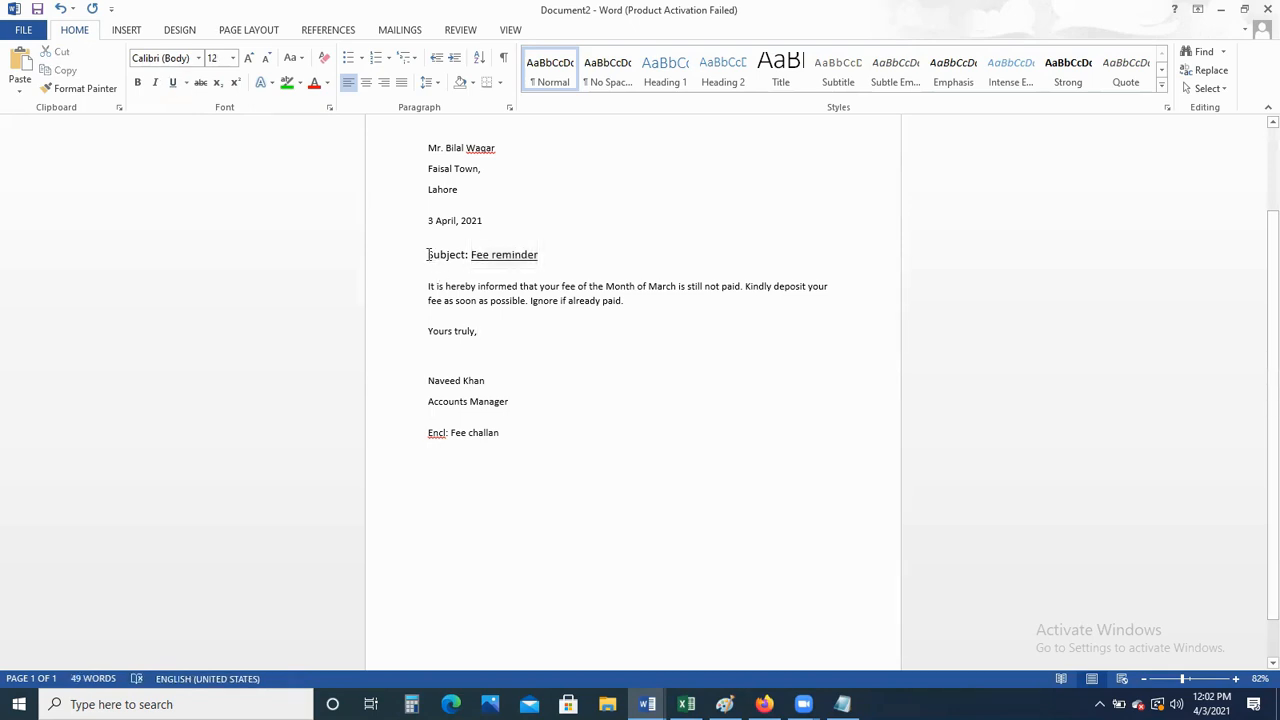
left_click_drag(447, 254, 466, 254)
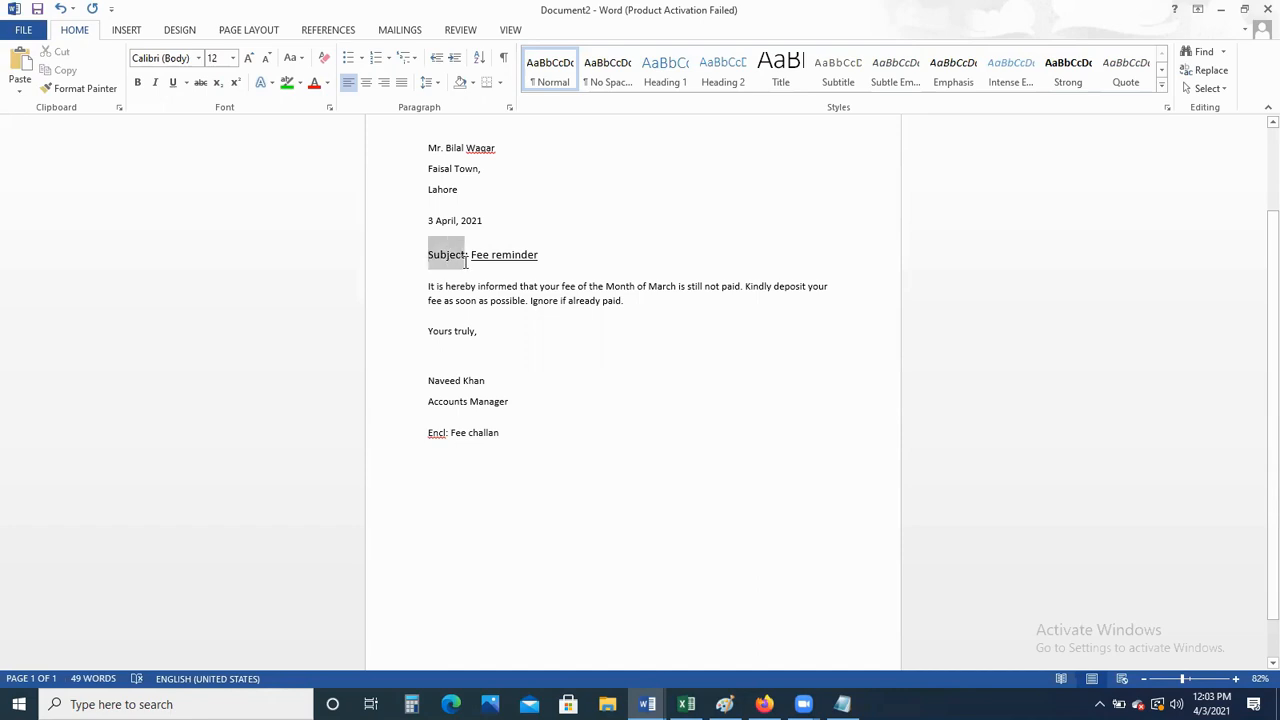
left_click(137, 82)
left_click(447, 286)
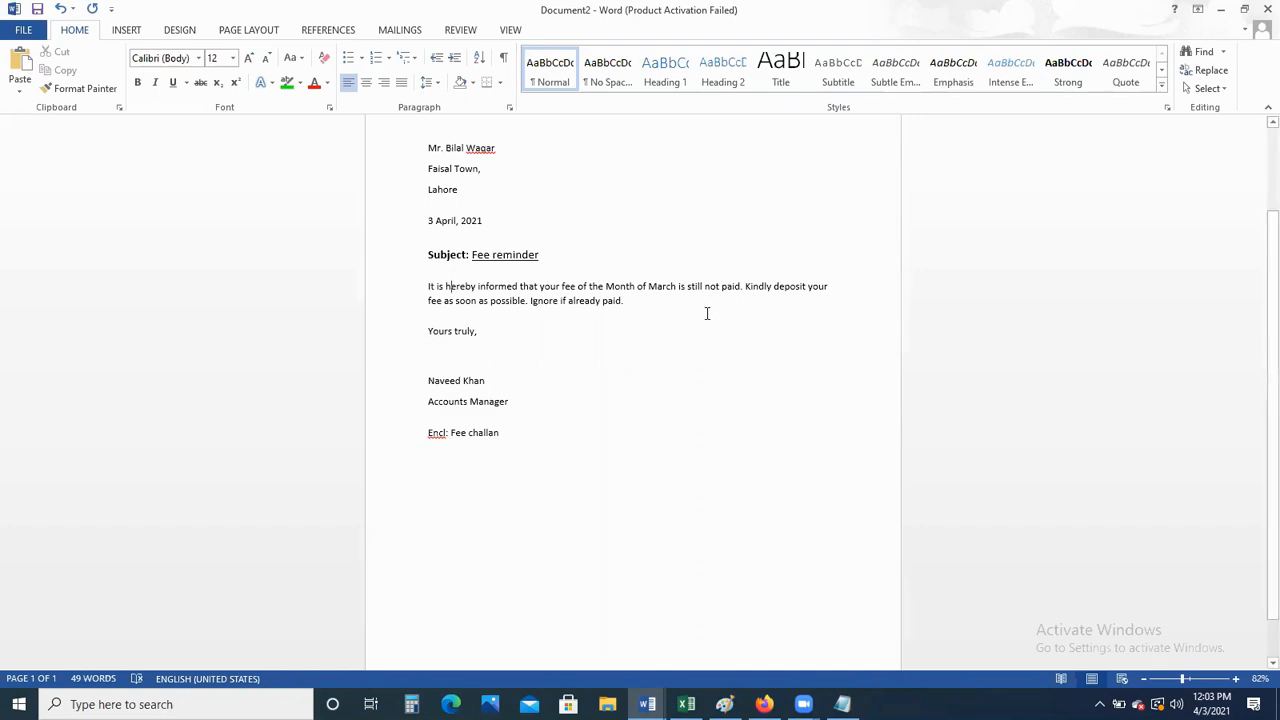
Insert 'Rs. 20000 of' after 'fee of' in the body sentence
left_click(589, 286)
type("Rs. ")
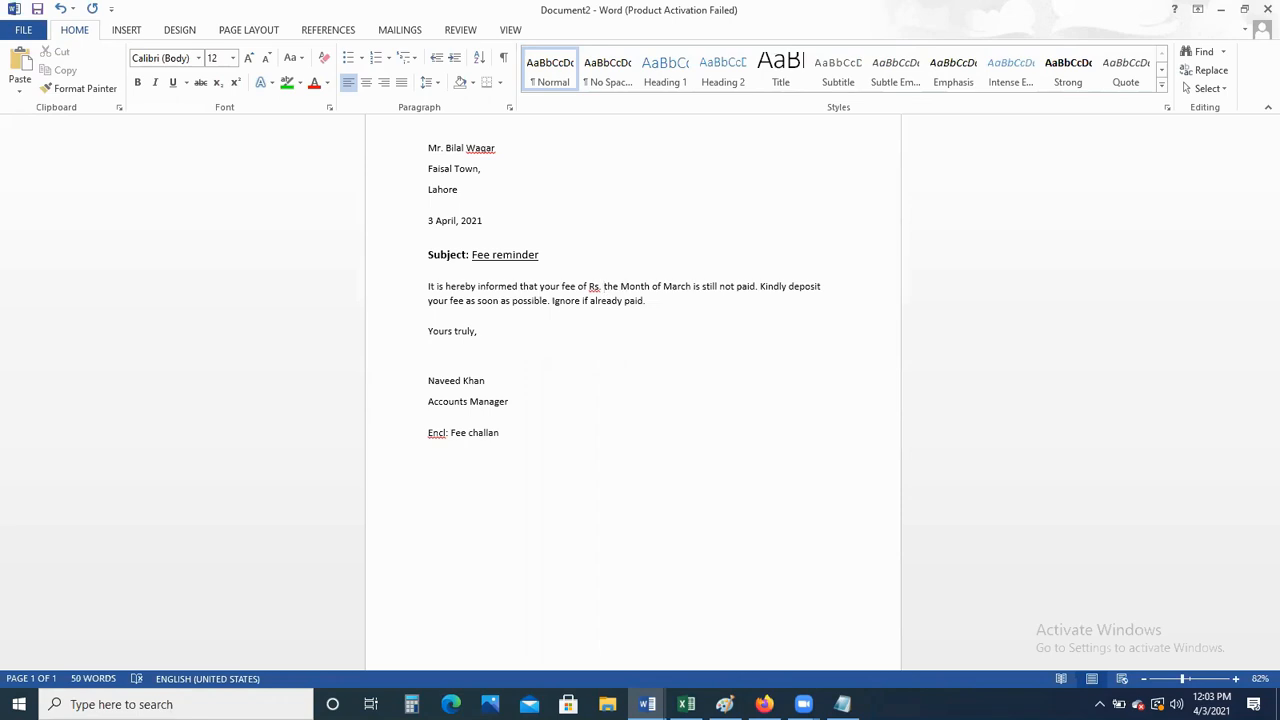
type("20000 of")
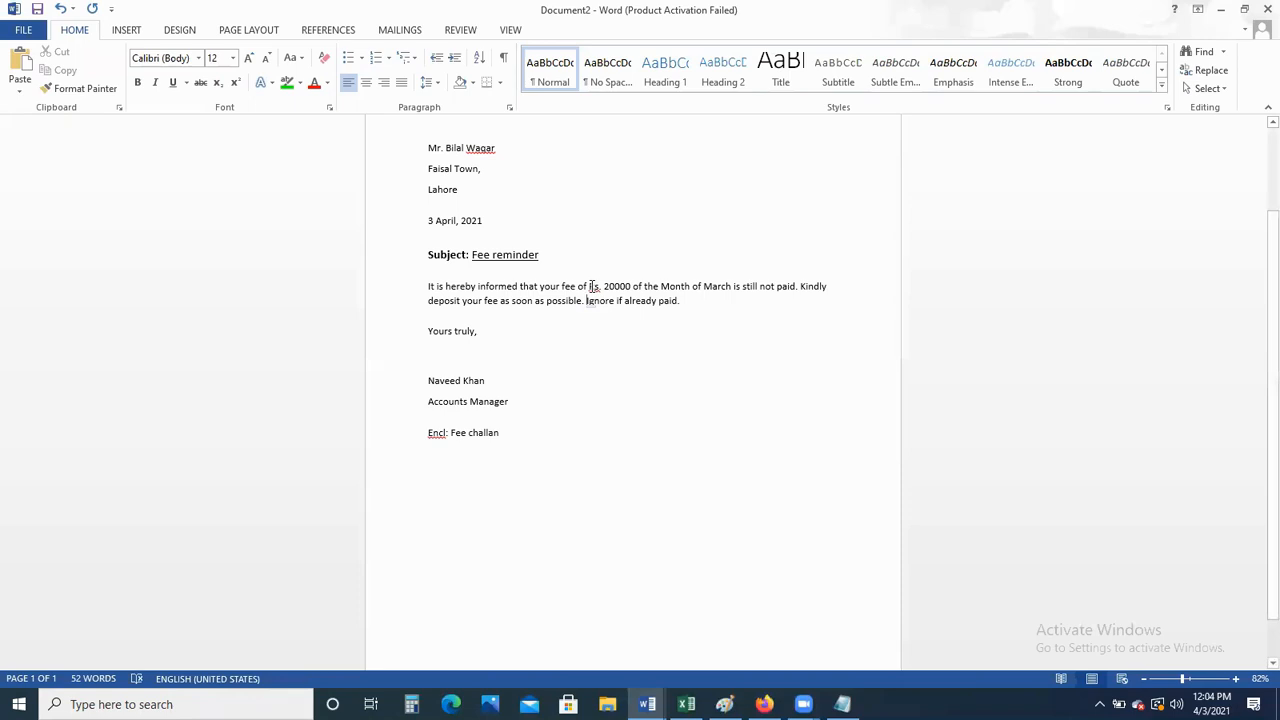
Make the amount 'Rs. 20000' in the body paragraph bold
left_click_drag(589, 287, 630, 289)
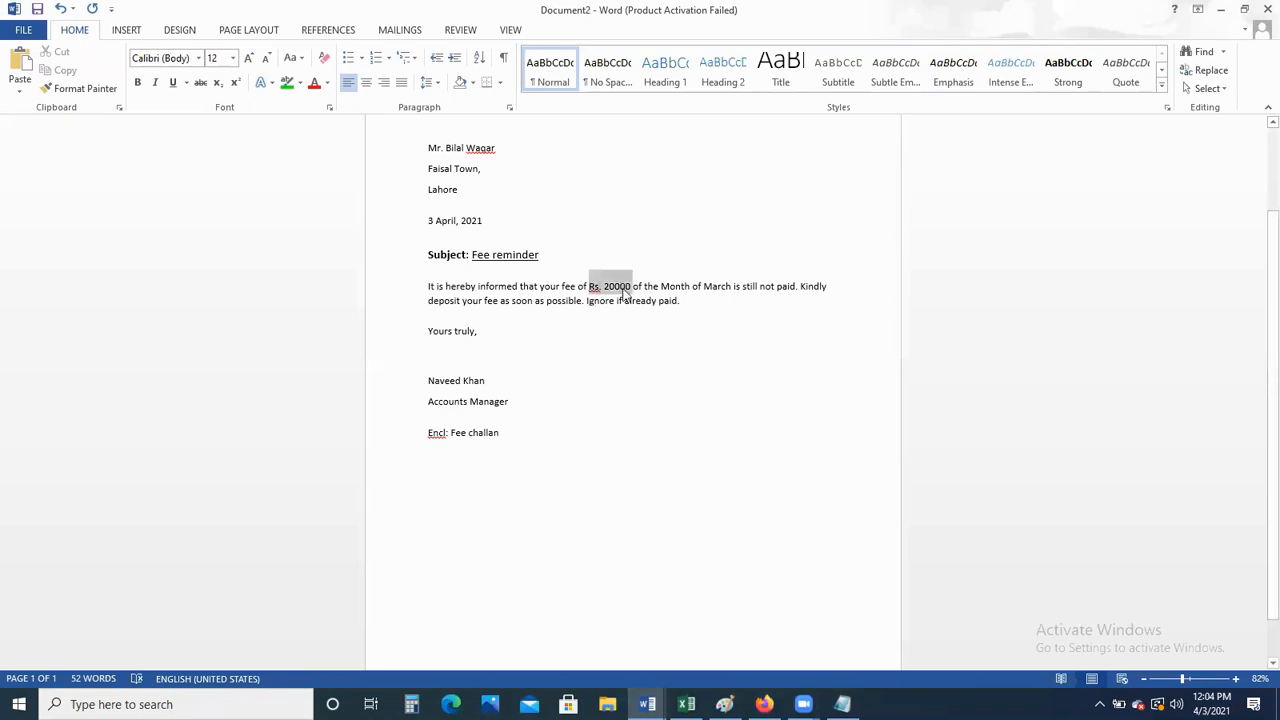
left_click(137, 83)
left_click(569, 348)
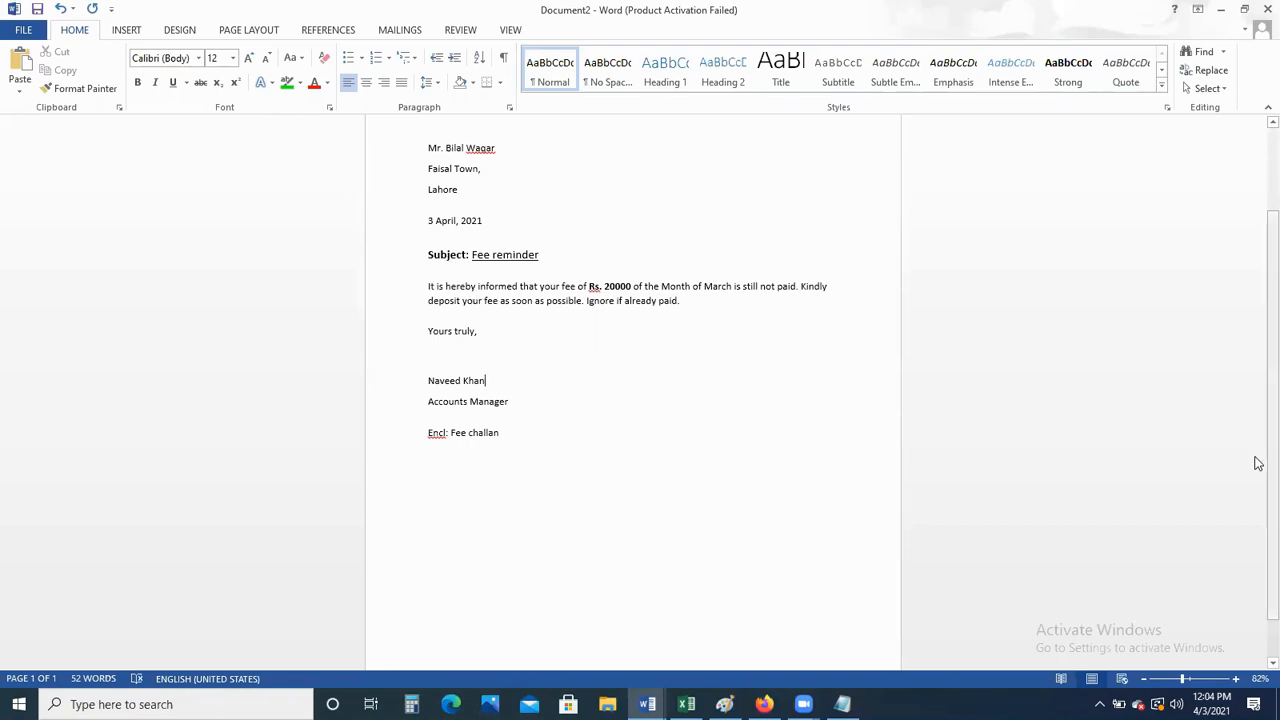
Zoom out to view the whole page, then zoom back in to 100%
scroll(1258, 430, "down", 1)
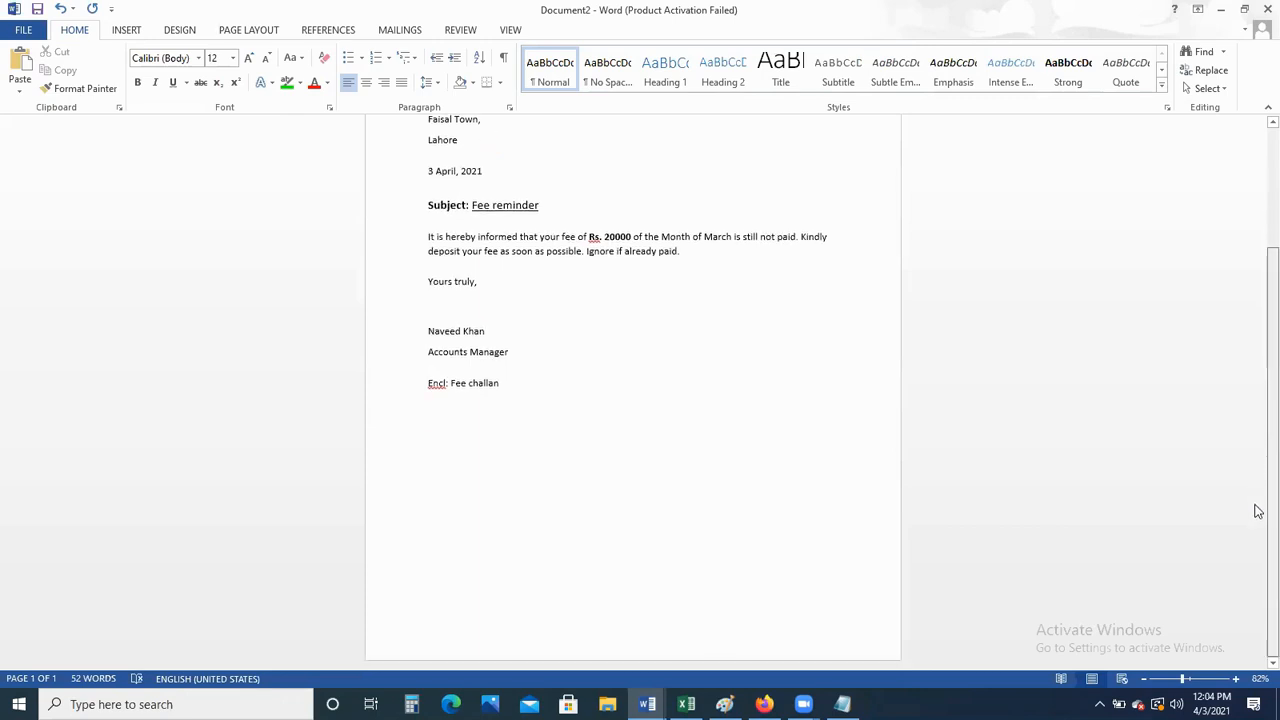
left_click_drag(1183, 679, 1163, 683)
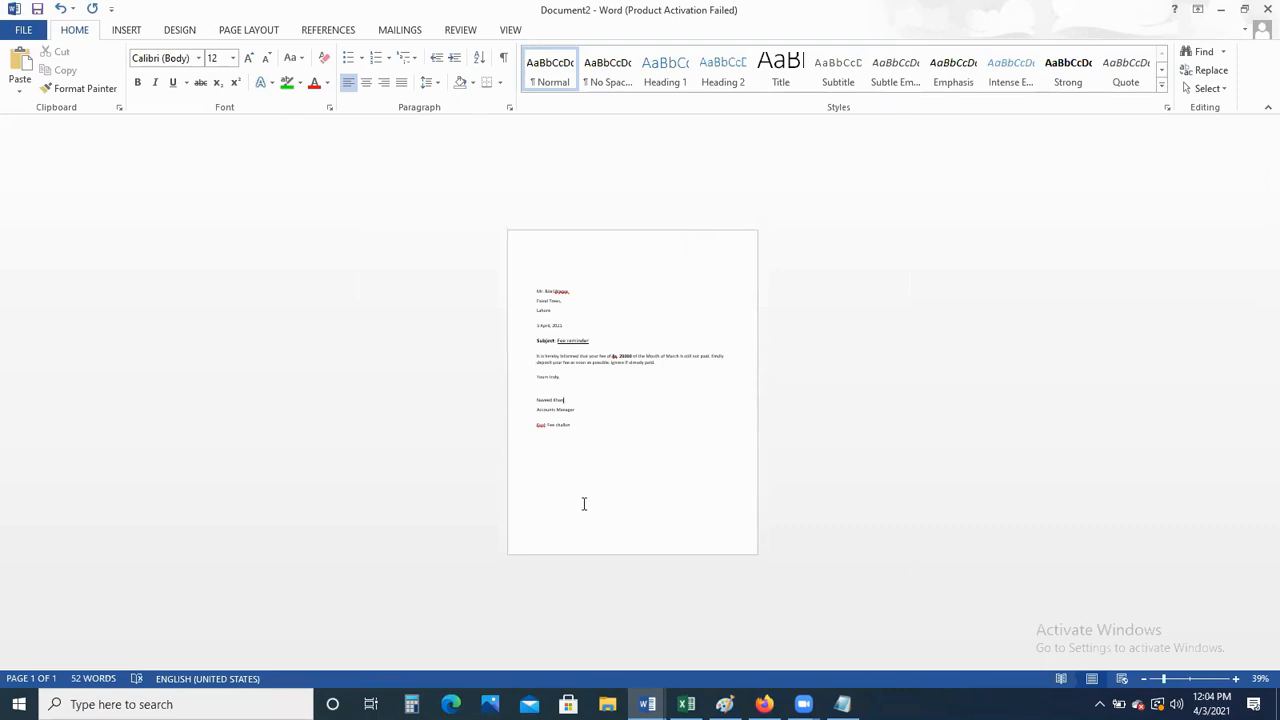
left_click_drag(1164, 682, 1189, 683)
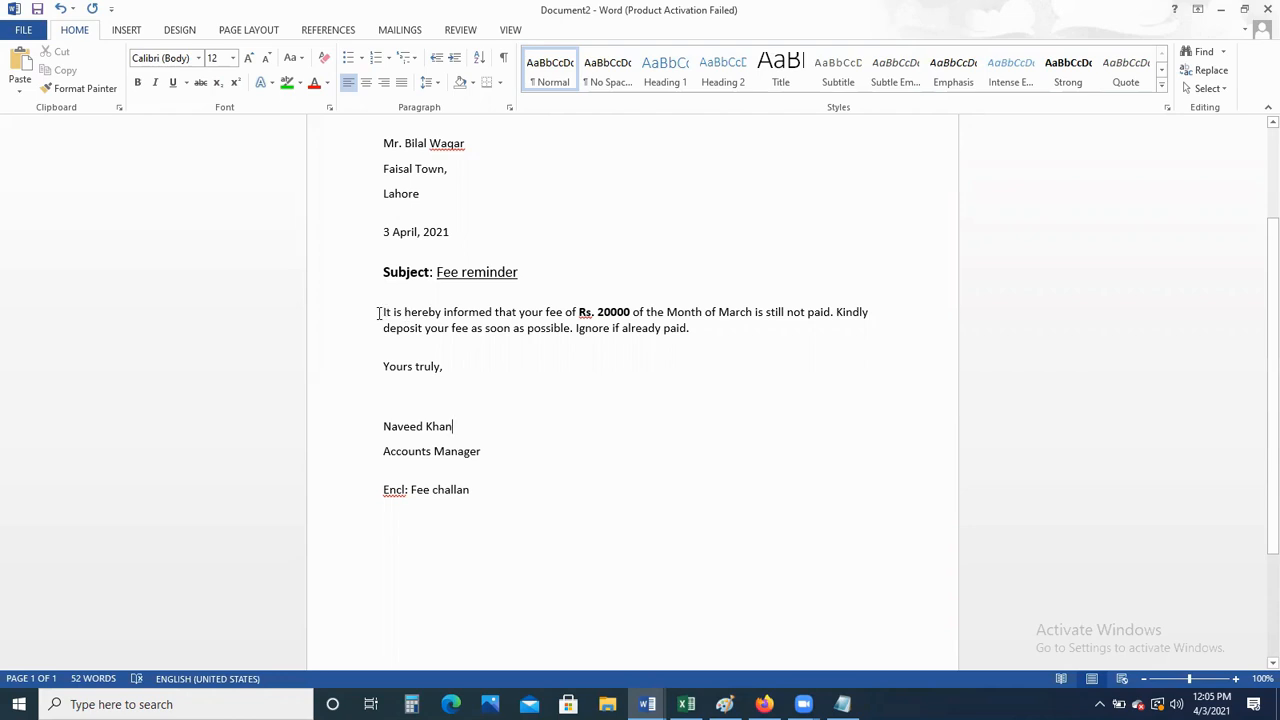
Set double line spacing on the body paragraph about the unpaid fee
left_click_drag(381, 312, 560, 333)
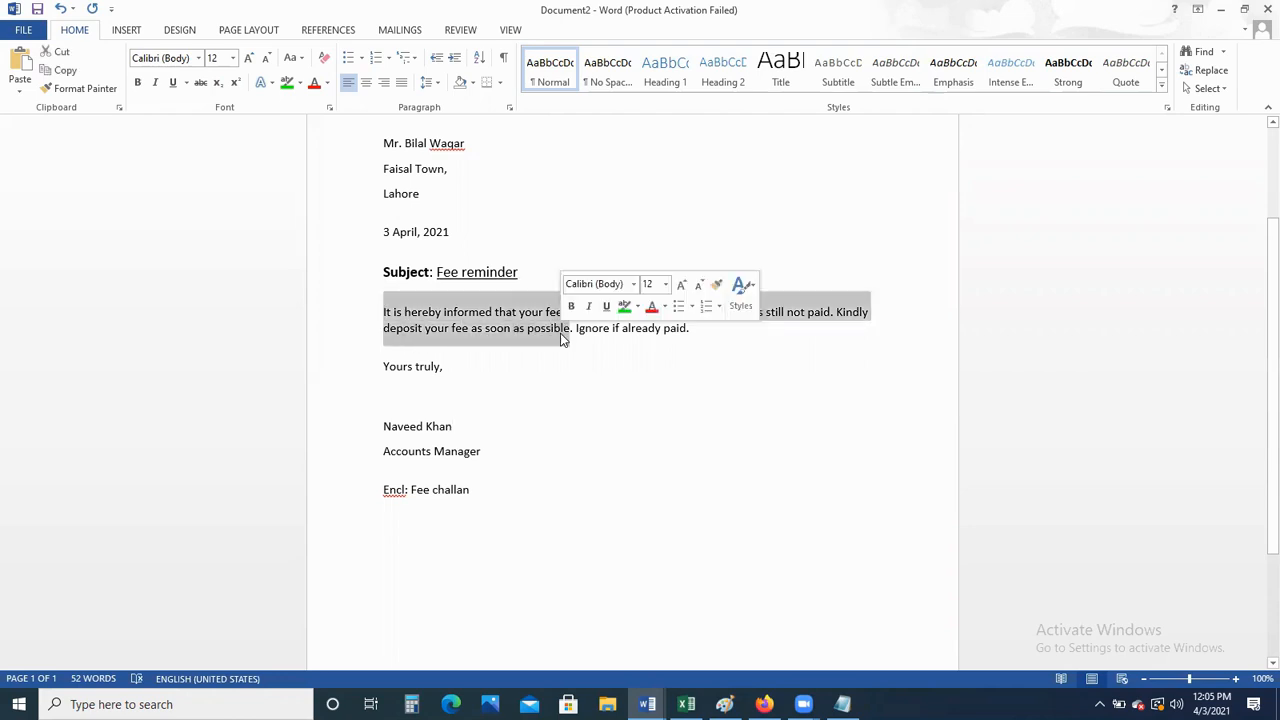
left_click(510, 109)
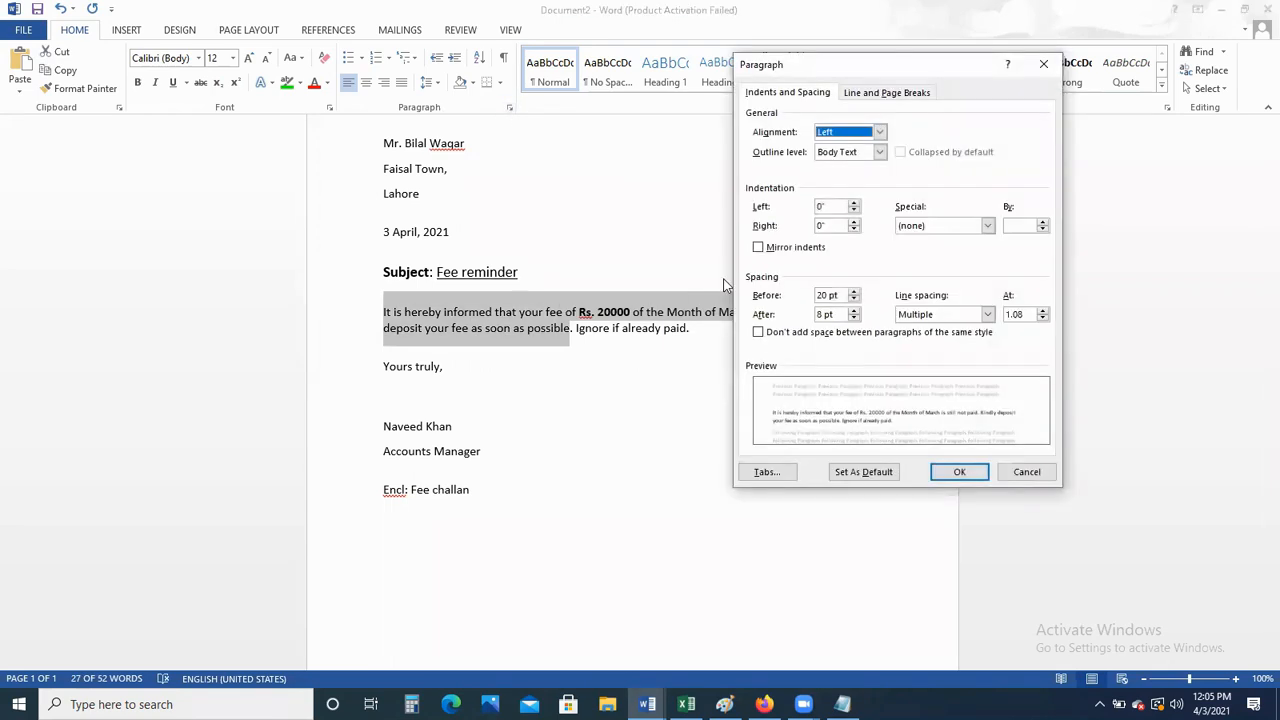
left_click(949, 314)
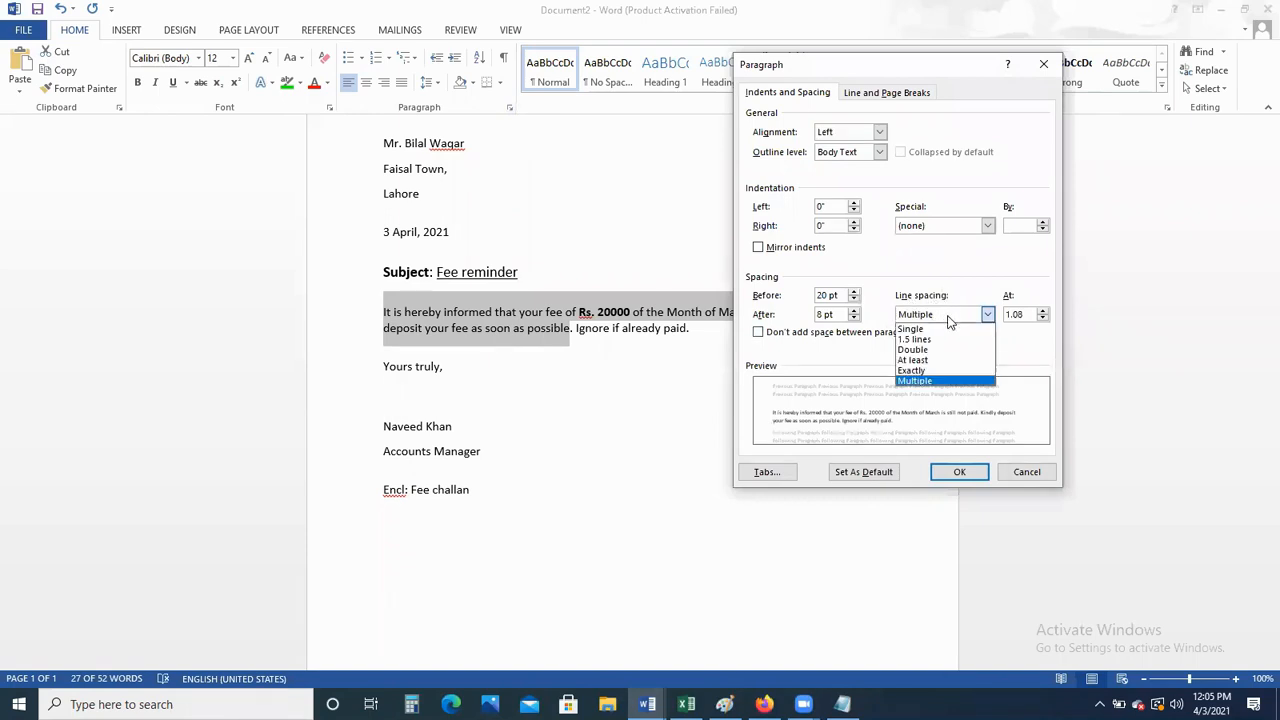
left_click(939, 352)
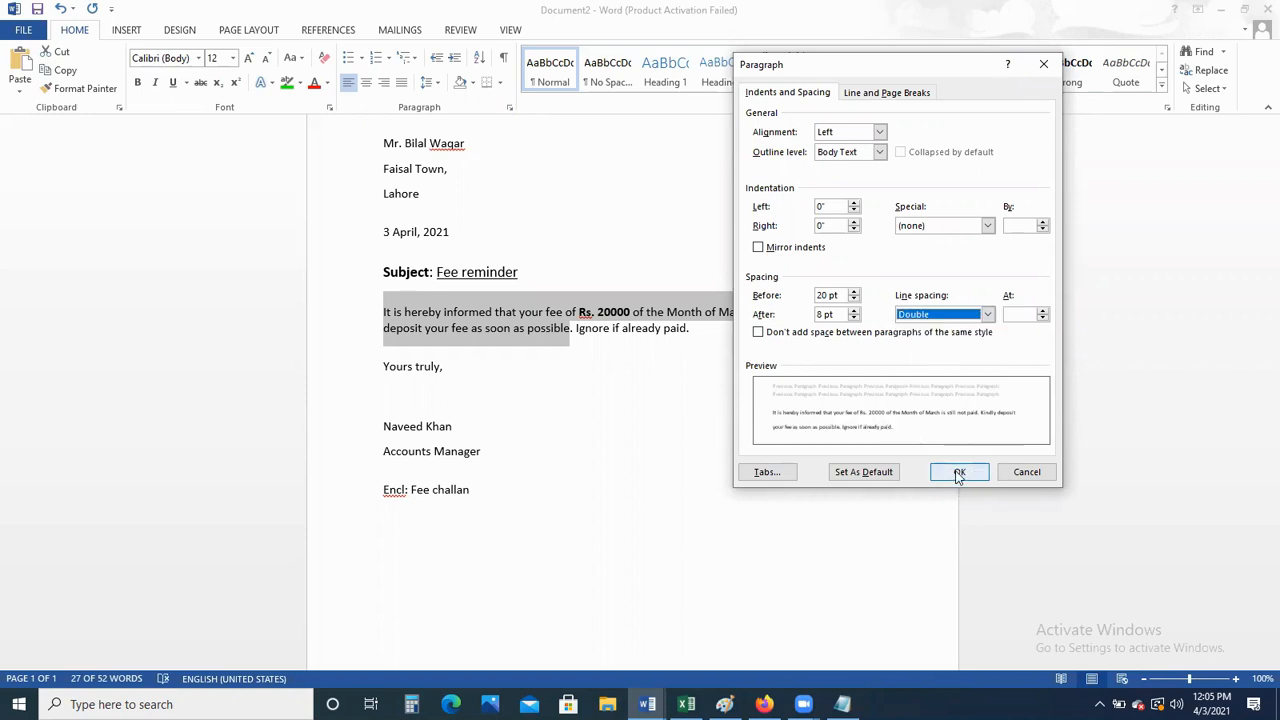
left_click(958, 472)
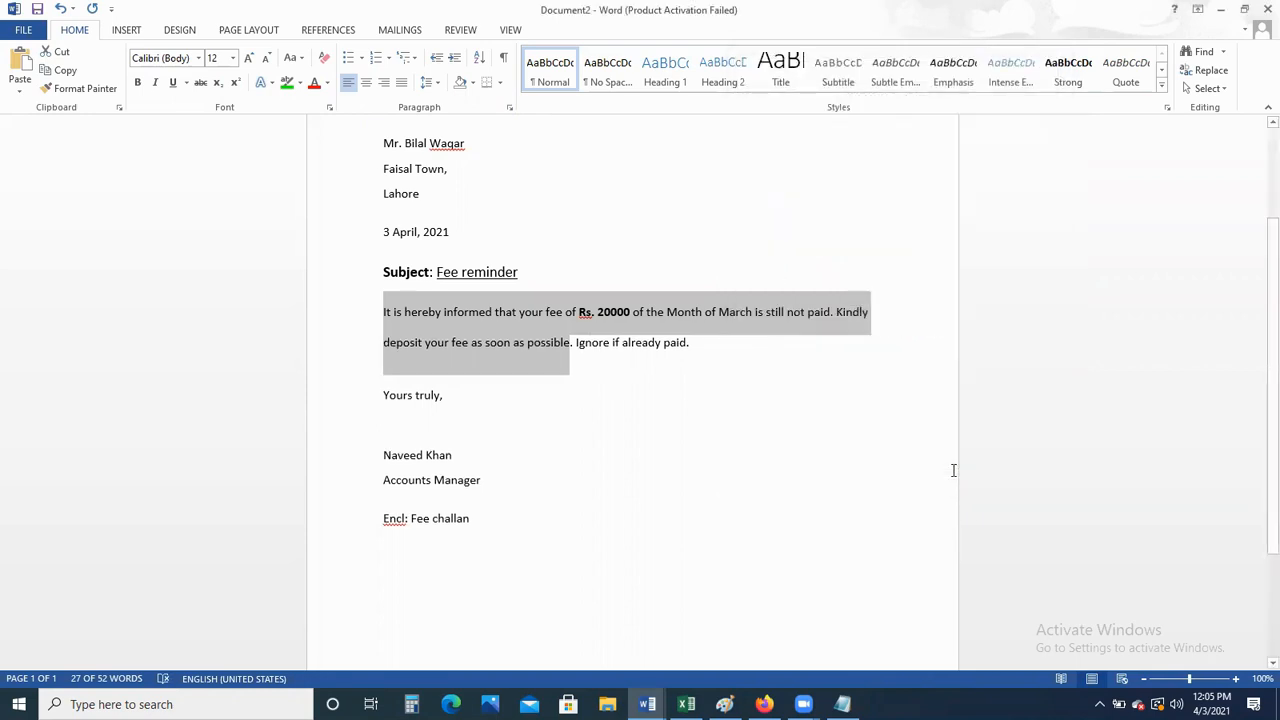
left_click(825, 398)
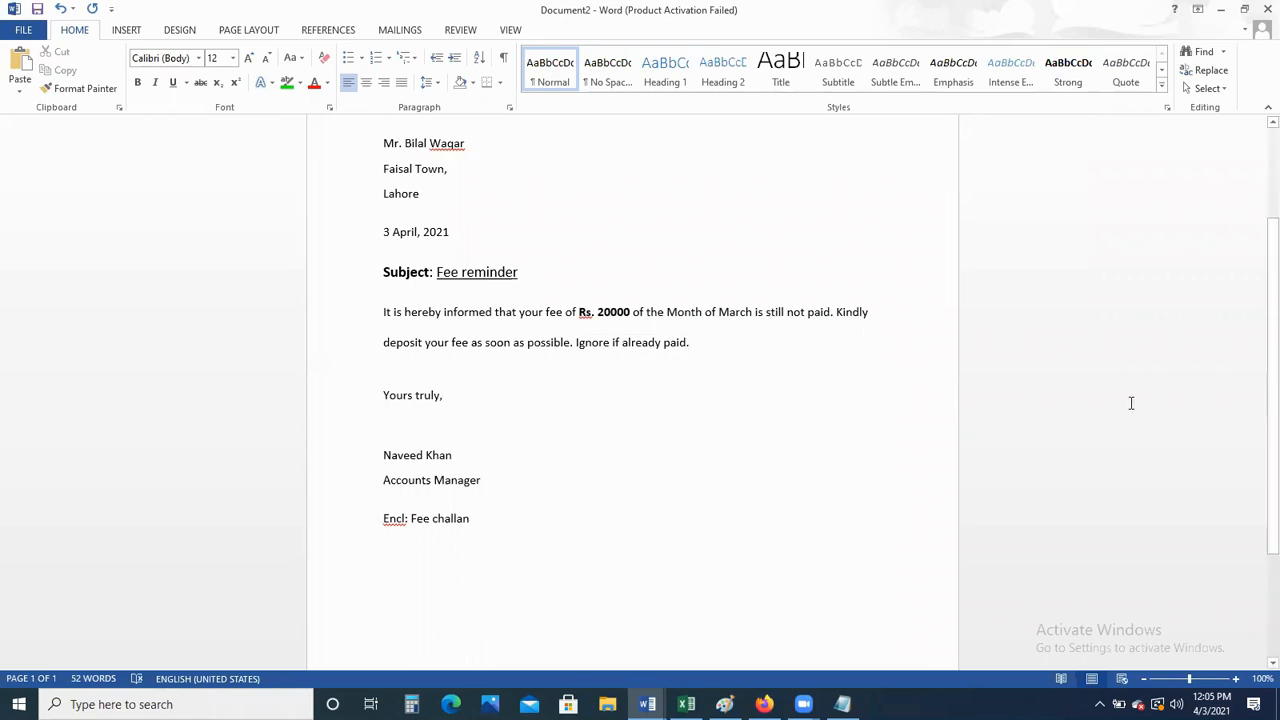
scroll(1258, 510, "down", 3)
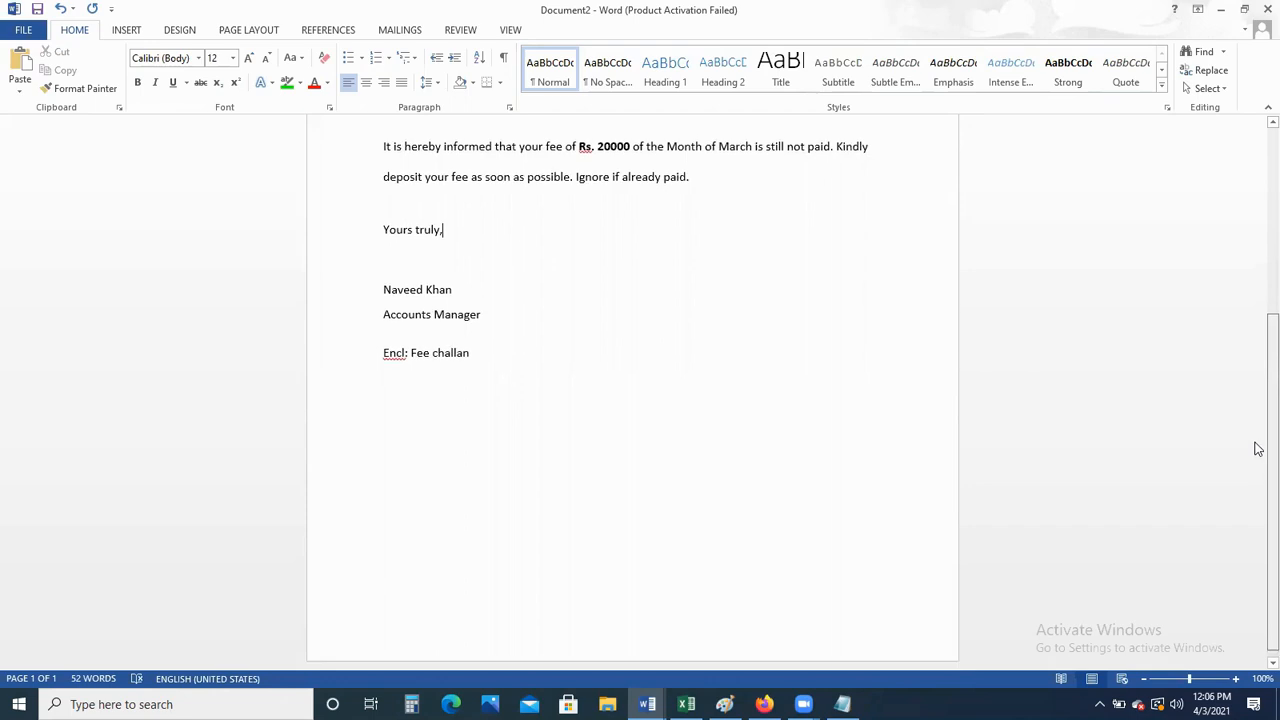
scroll(1257, 446, "up", 2)
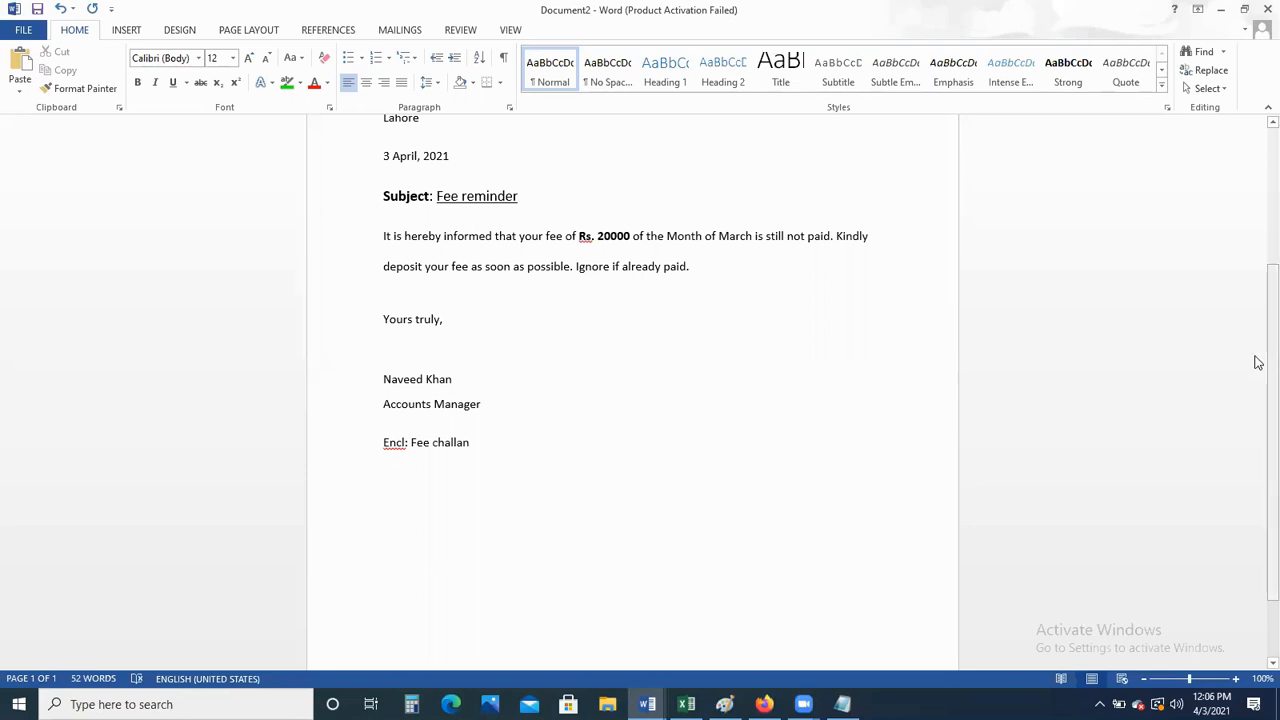
scroll(1255, 346, "up", 3)
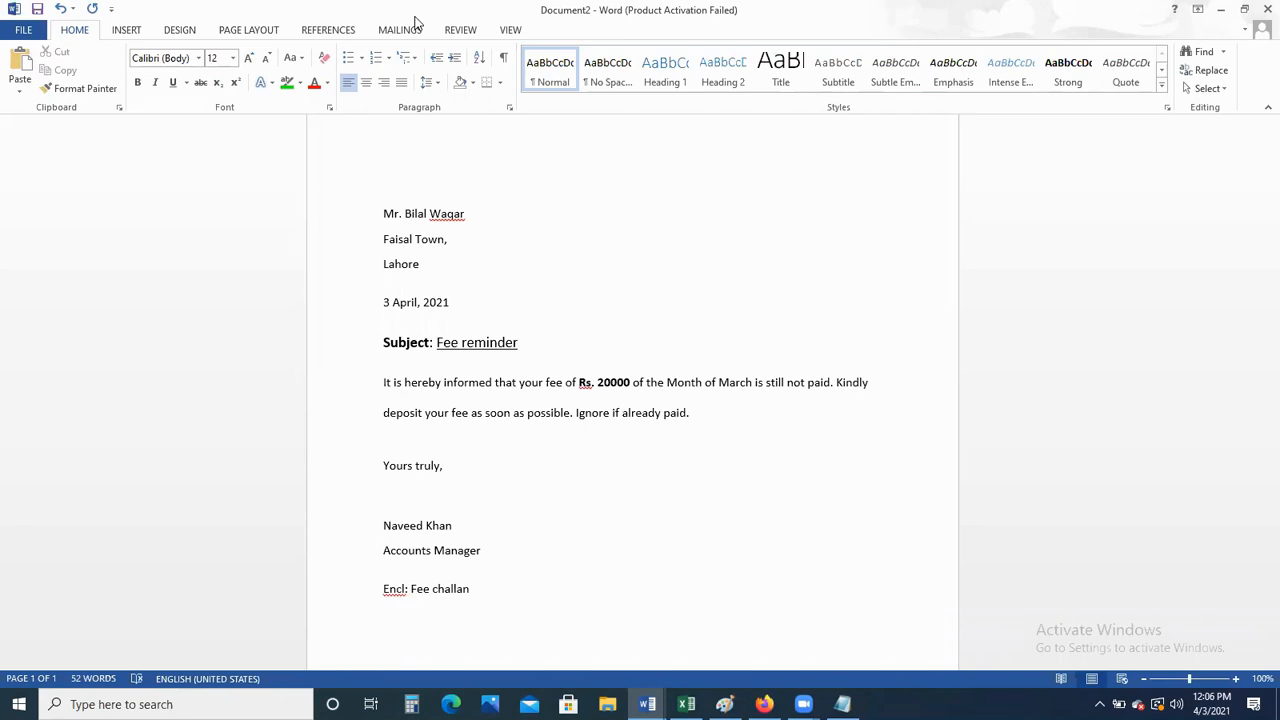
Set a custom 1.5-inch left page margin
left_click(240, 30)
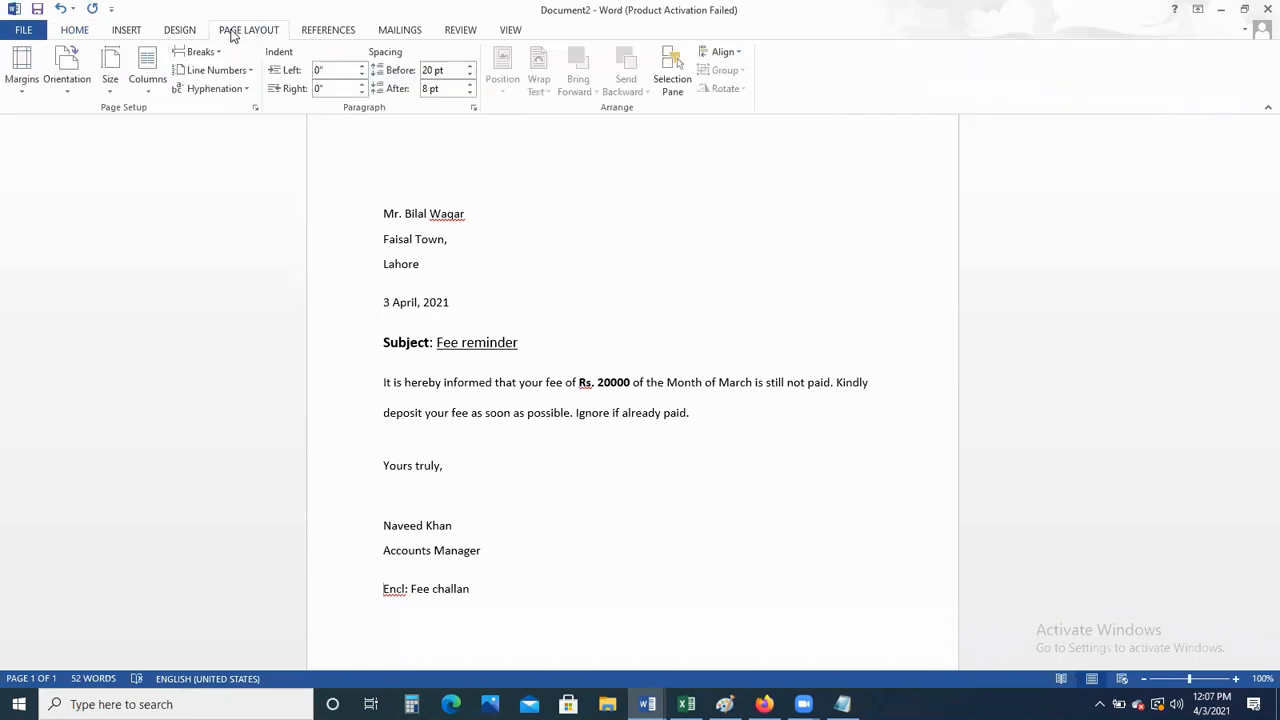
left_click(20, 80)
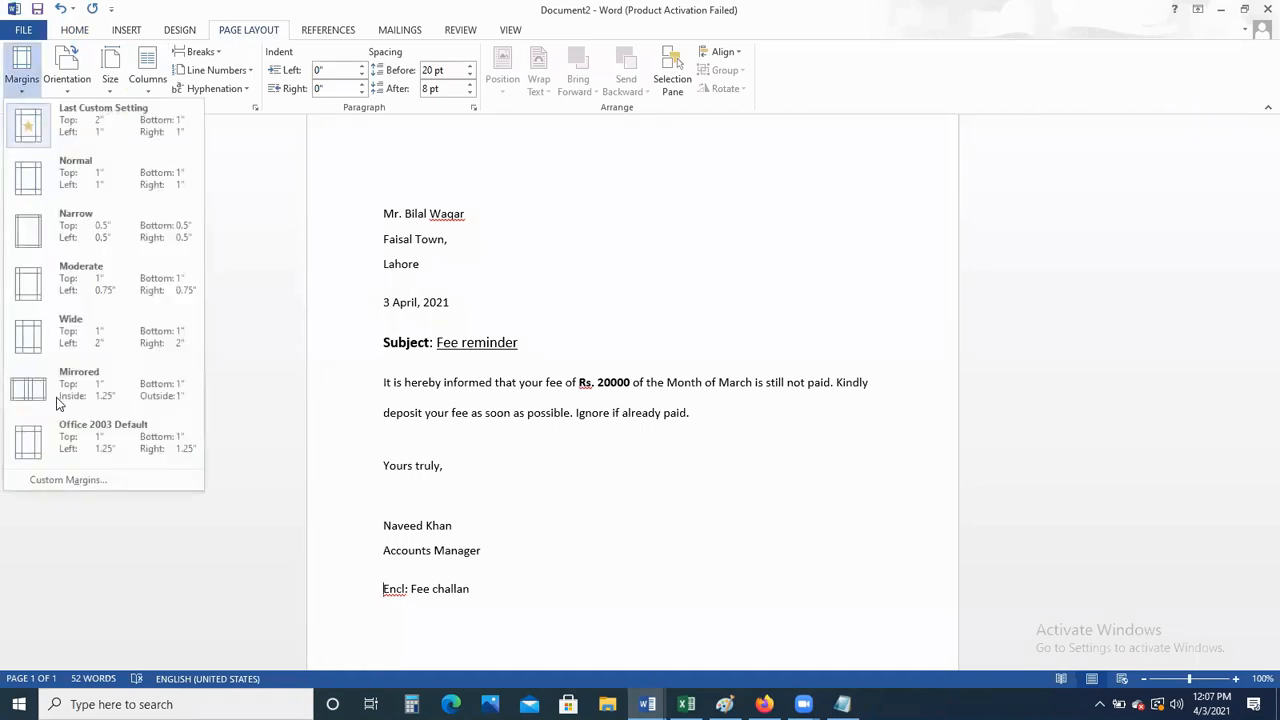
left_click(77, 482)
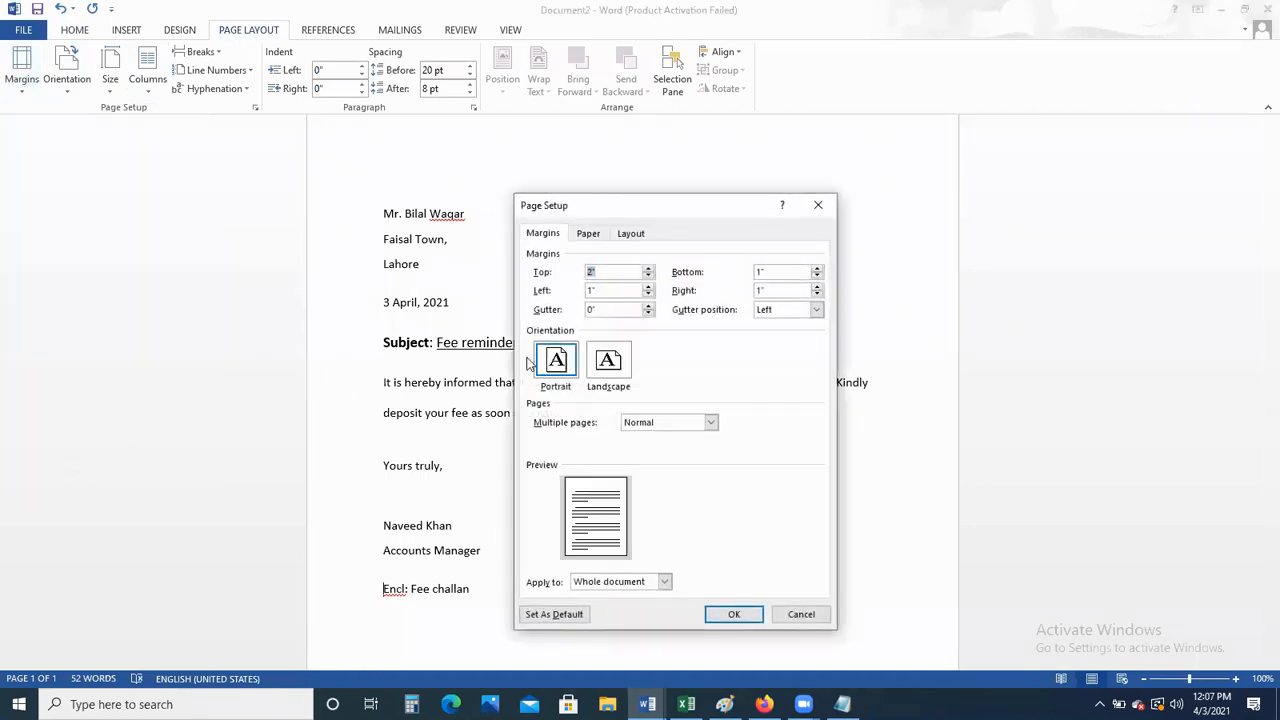
left_click(618, 291)
type(".5")
type(".")
type("5")
key("Return")
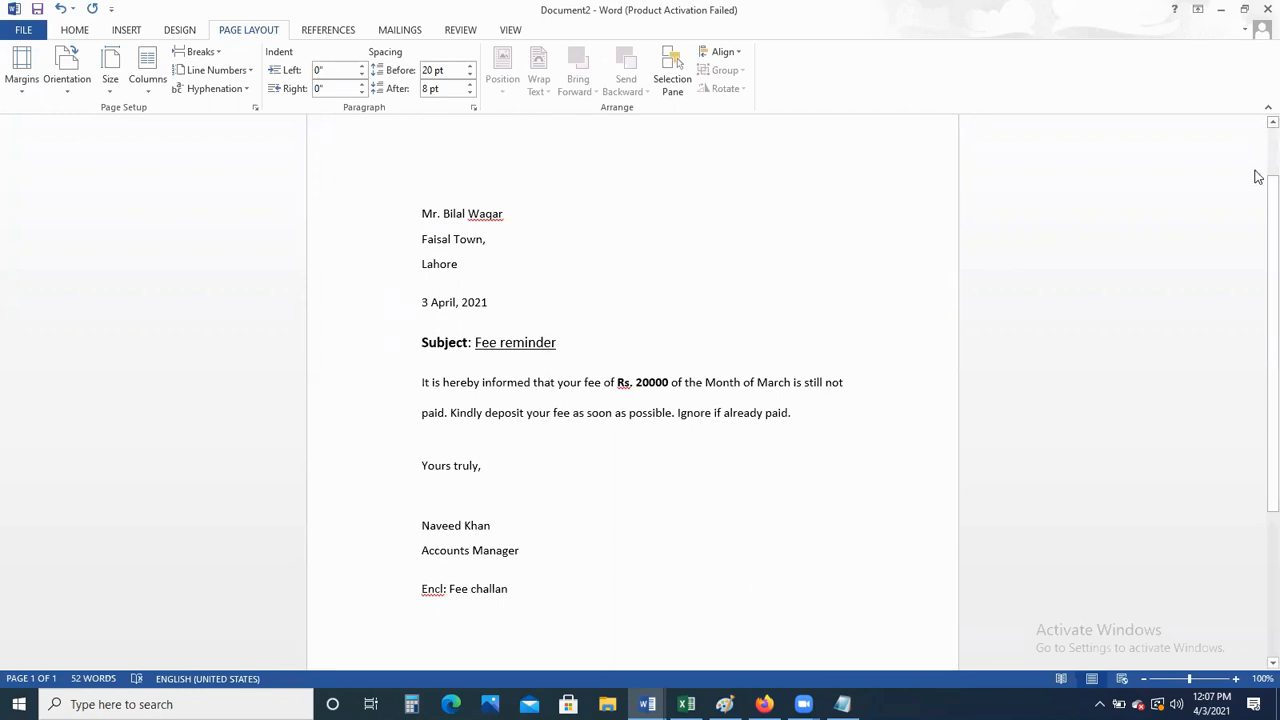
Scroll through the letter and zoom out to see the whole page
left_click_drag(1258, 205, 1258, 413)
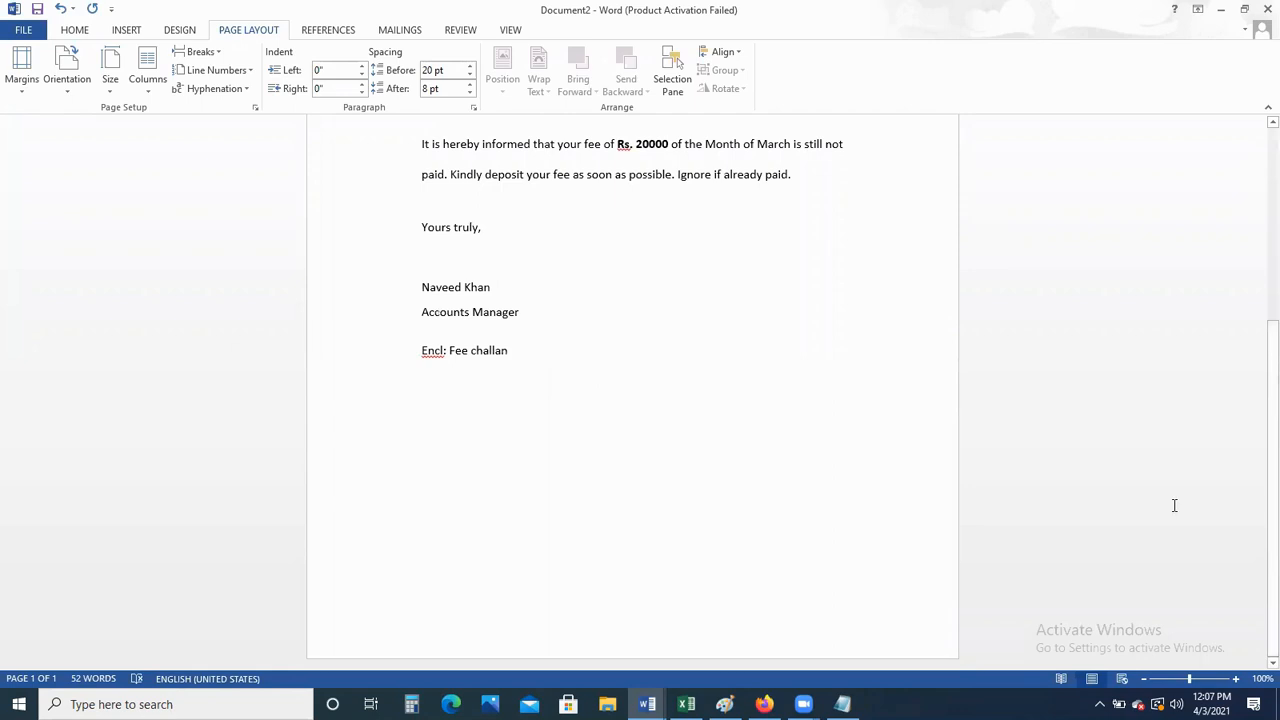
left_click_drag(1257, 443, 1235, 380)
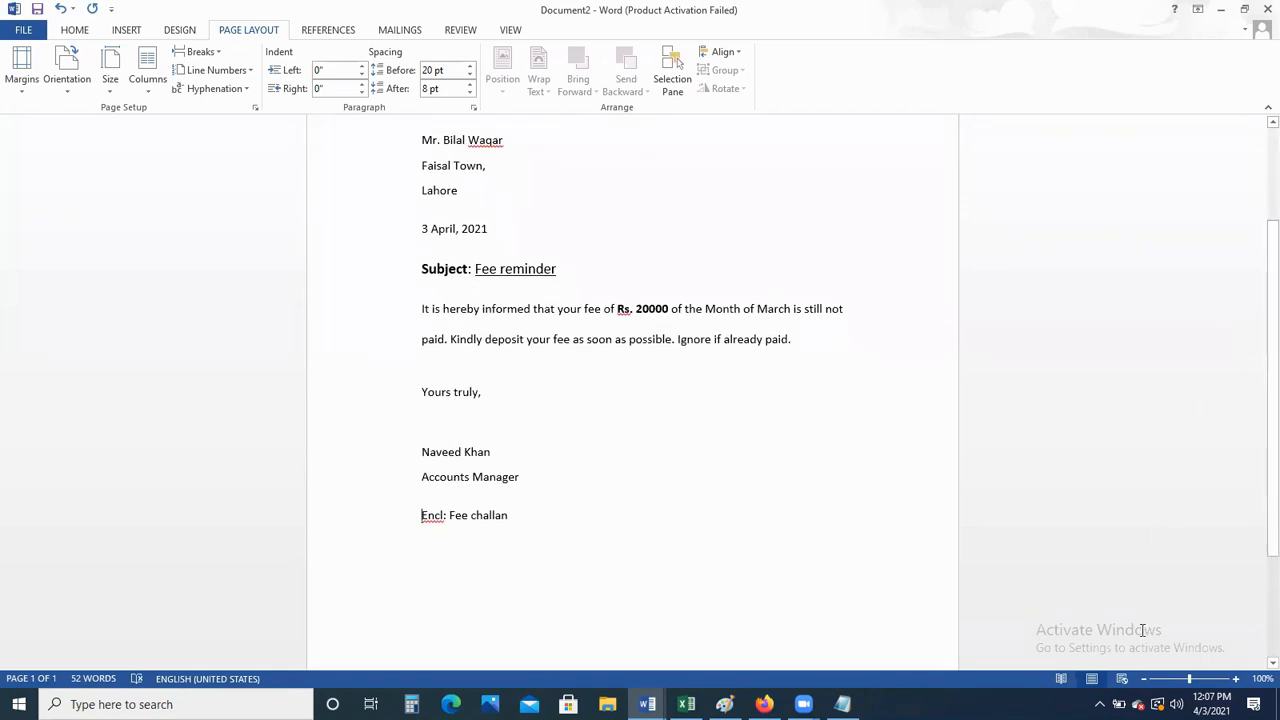
left_click_drag(1187, 680, 1170, 681)
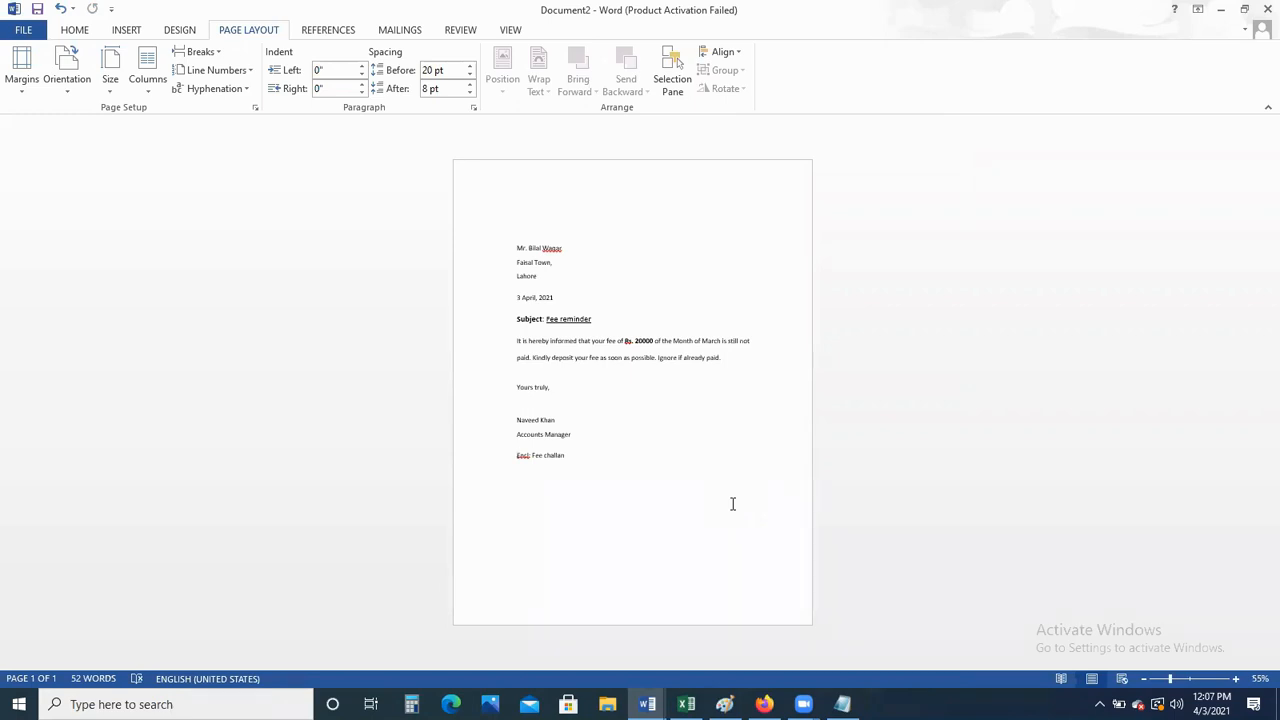
Increase the space before the signature name line to 60 pt
left_click(86, 34)
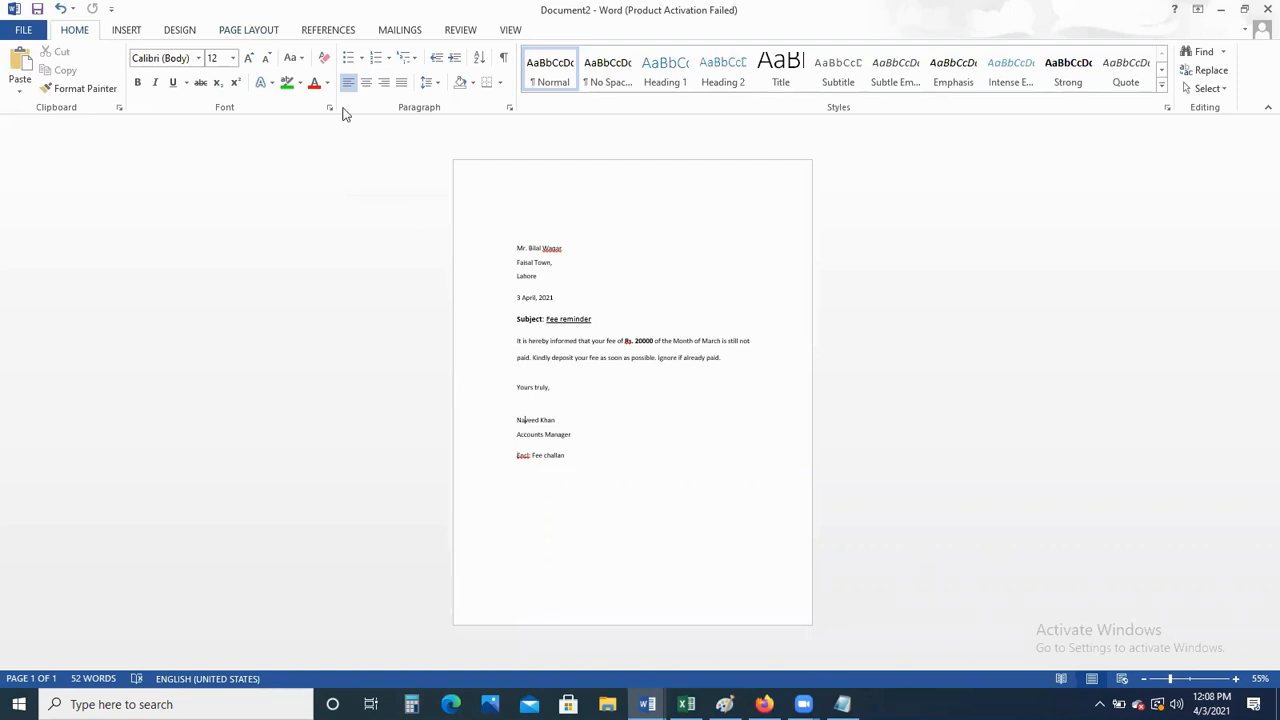
left_click(509, 108)
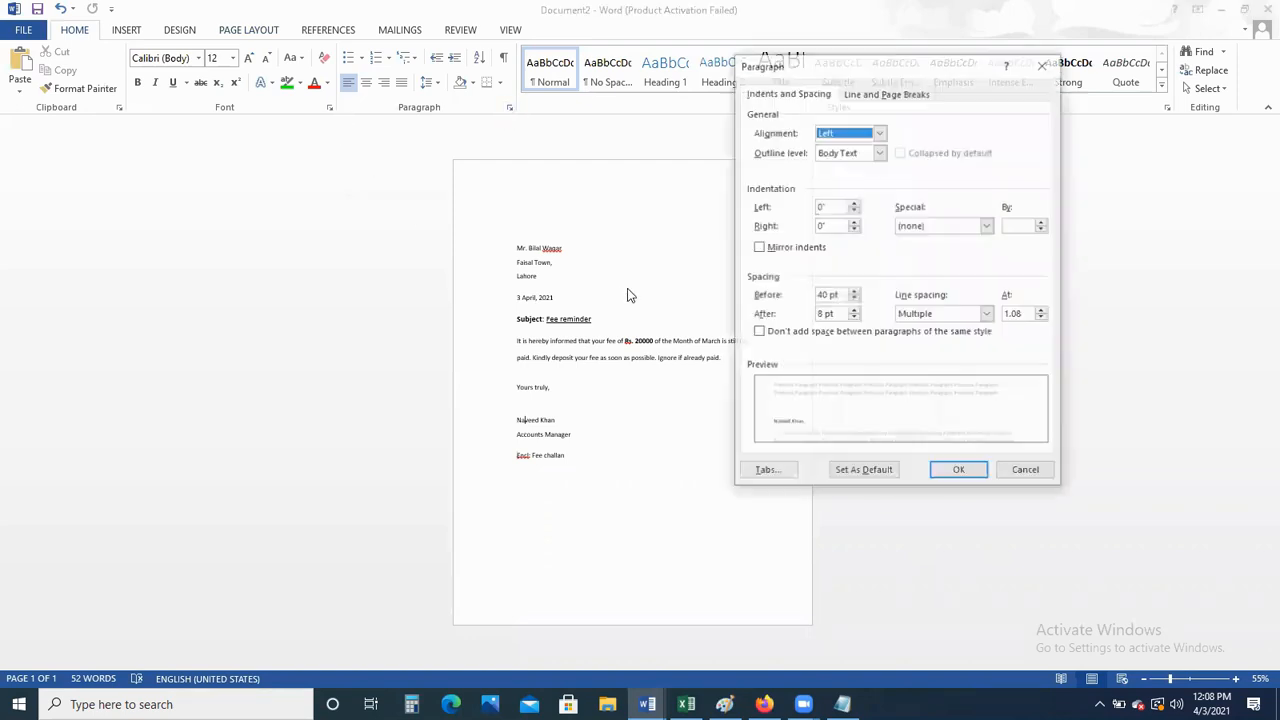
left_click(820, 295)
type("4")
key("BackSpace")
type("6")
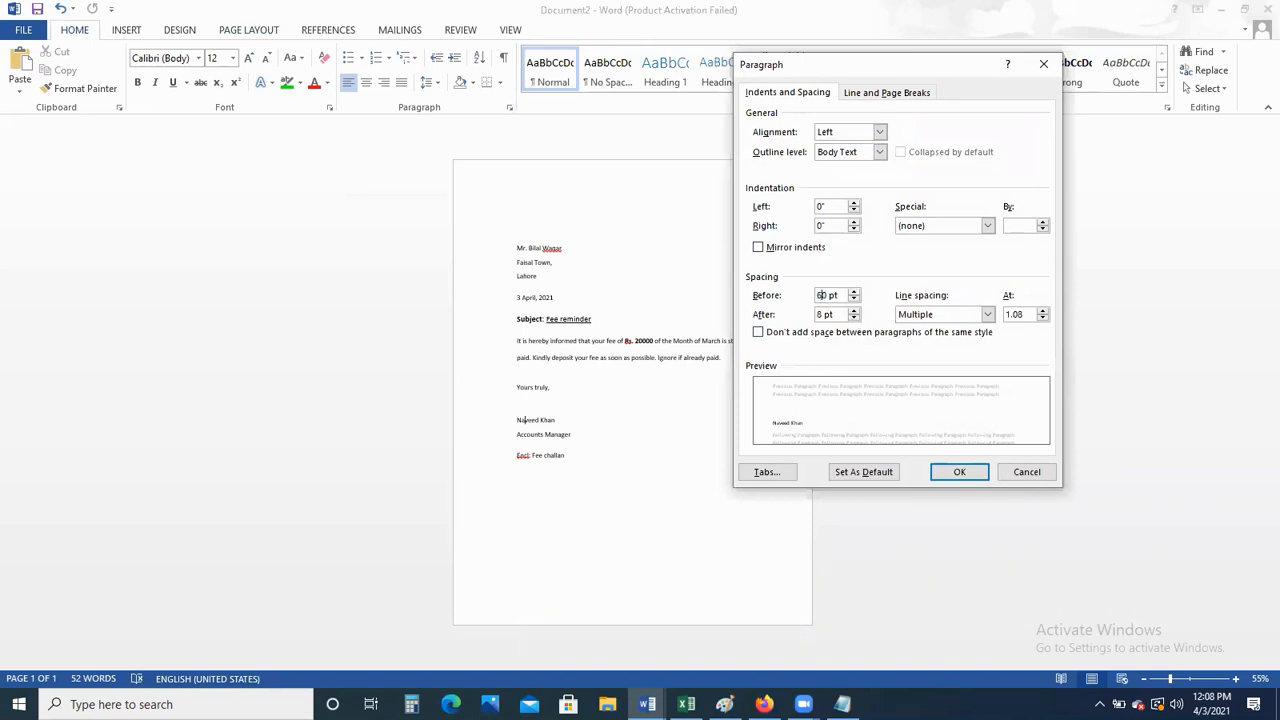
left_click(956, 472)
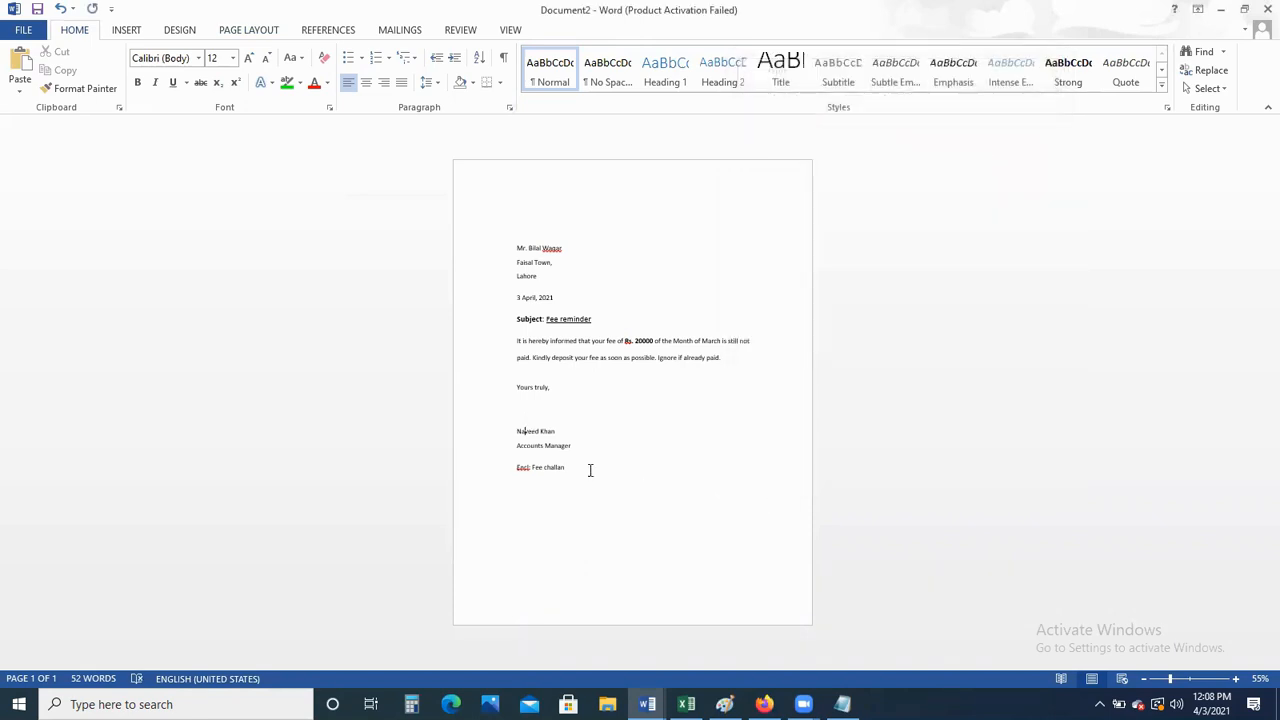
Set 60 pt spacing before the 'Encl: Fee challan' line
left_click(518, 466)
left_click(509, 107)
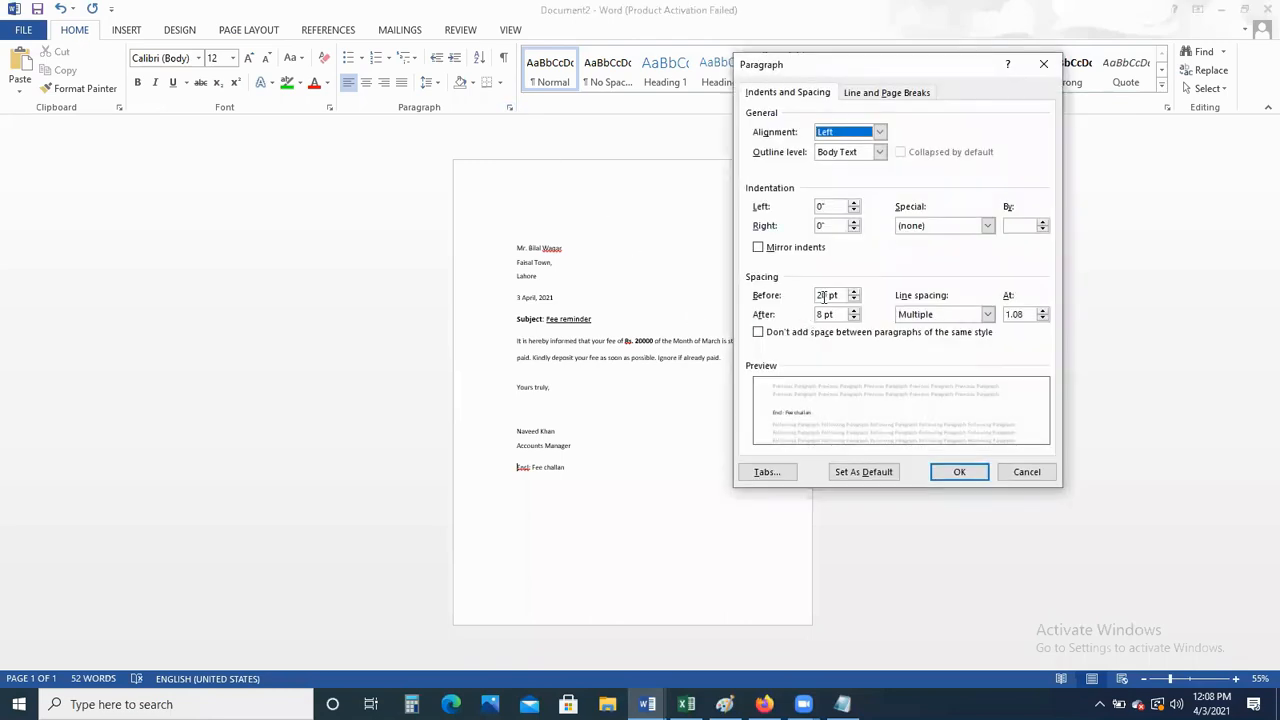
double_click(826, 295)
type("60")
left_click(955, 471)
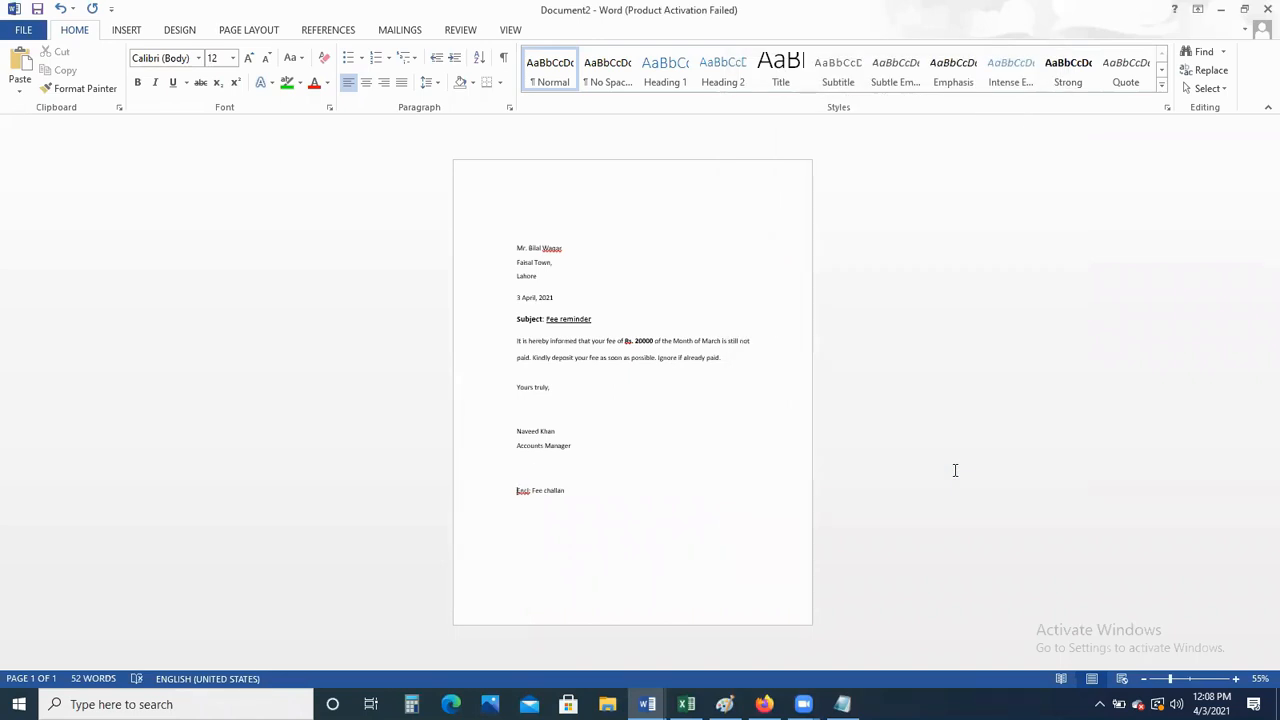
Set 40 pt spacing before the Subject line
left_click(530, 323)
left_click(527, 299)
left_click(528, 321)
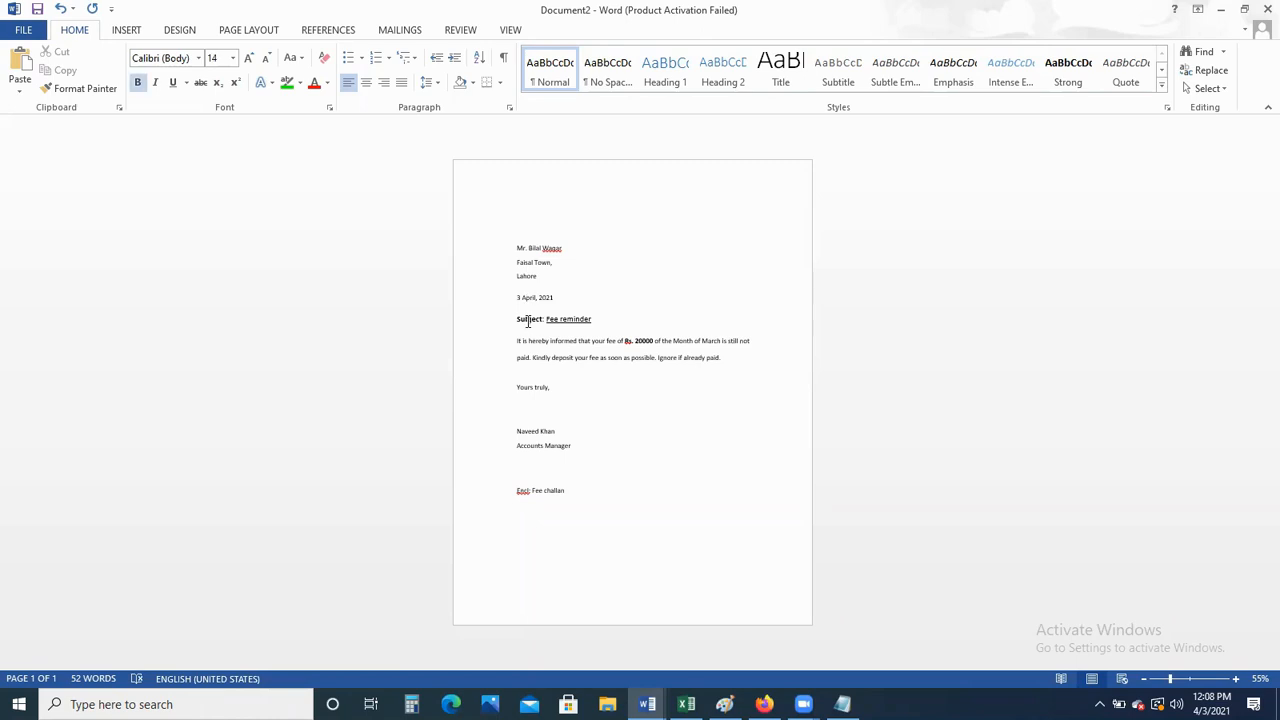
left_click(508, 106)
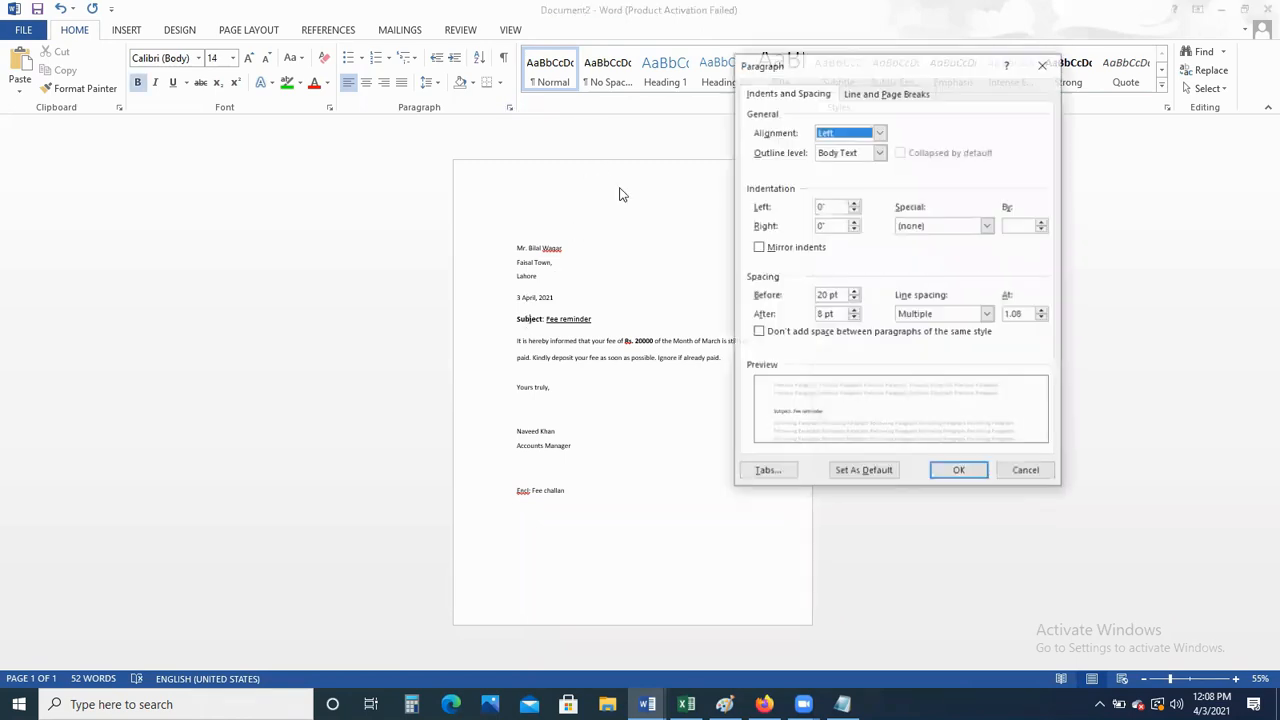
left_click(824, 295)
key("BackSpace")
key("BackSpace")
type("40")
left_click(961, 478)
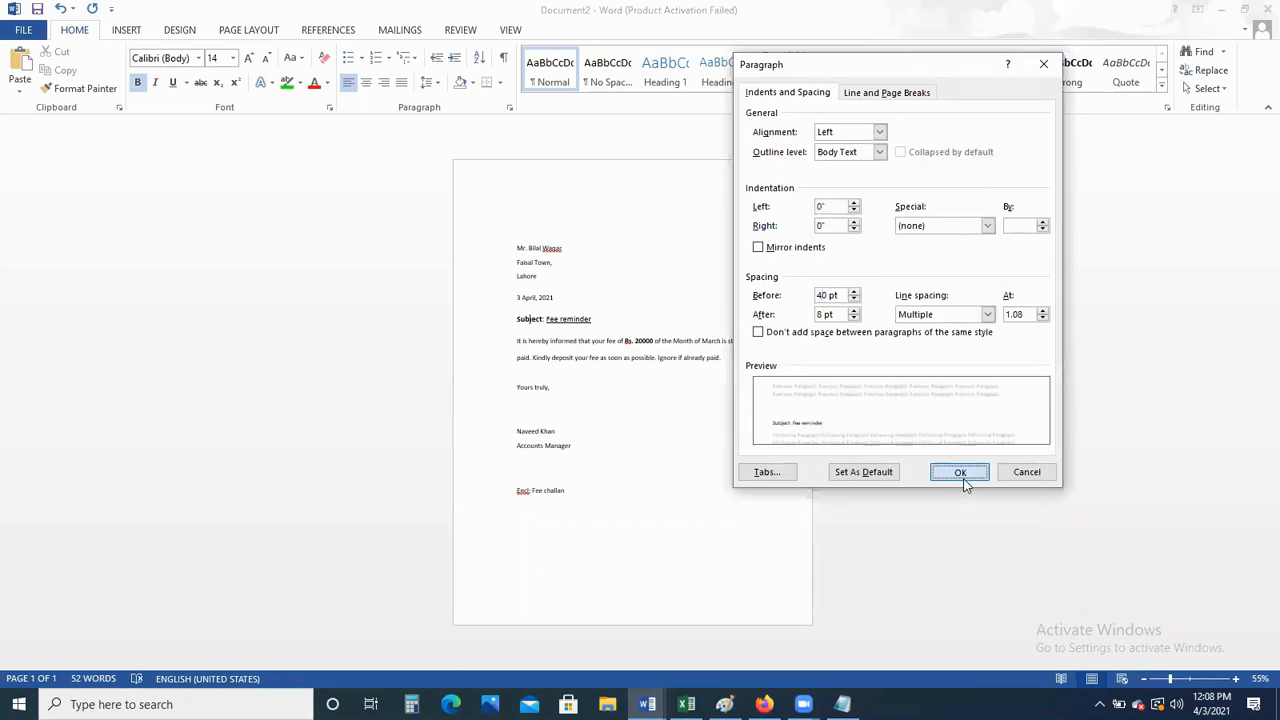
key("ctrl+space")
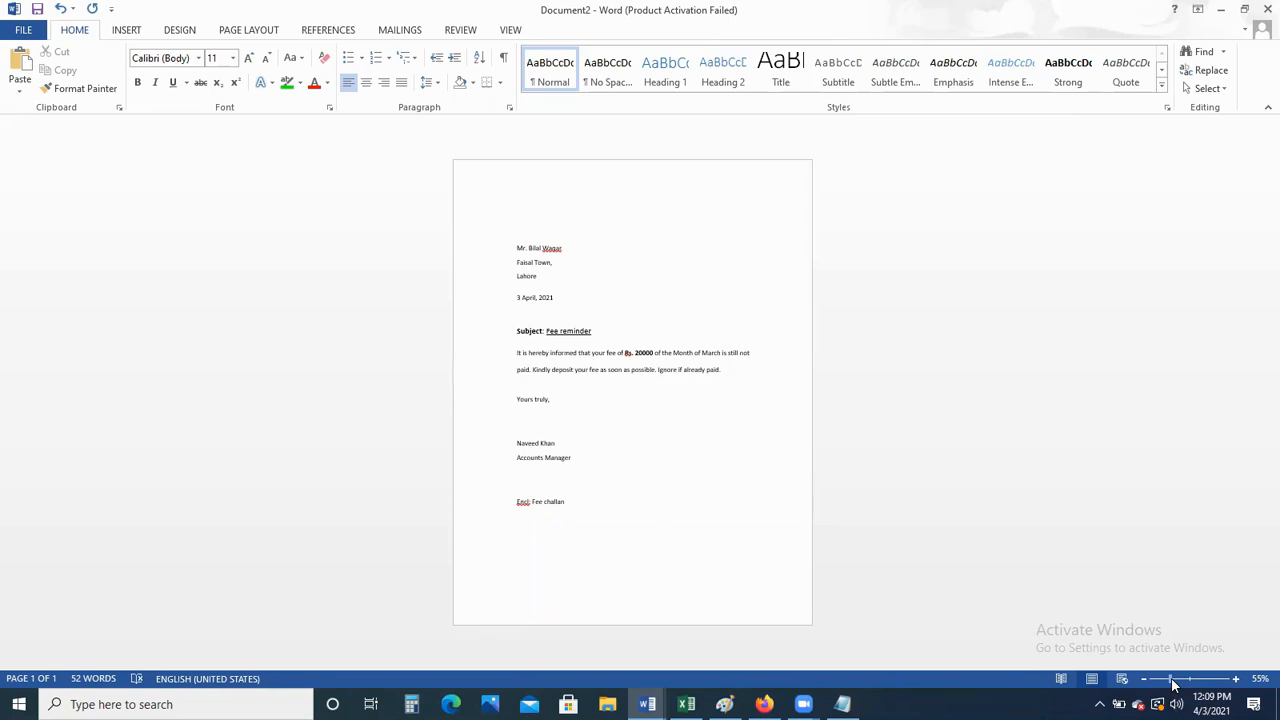
Zoom the page to about 80% to inspect the letter's new spacing and margin
left_click_drag(1172, 684, 1180, 685)
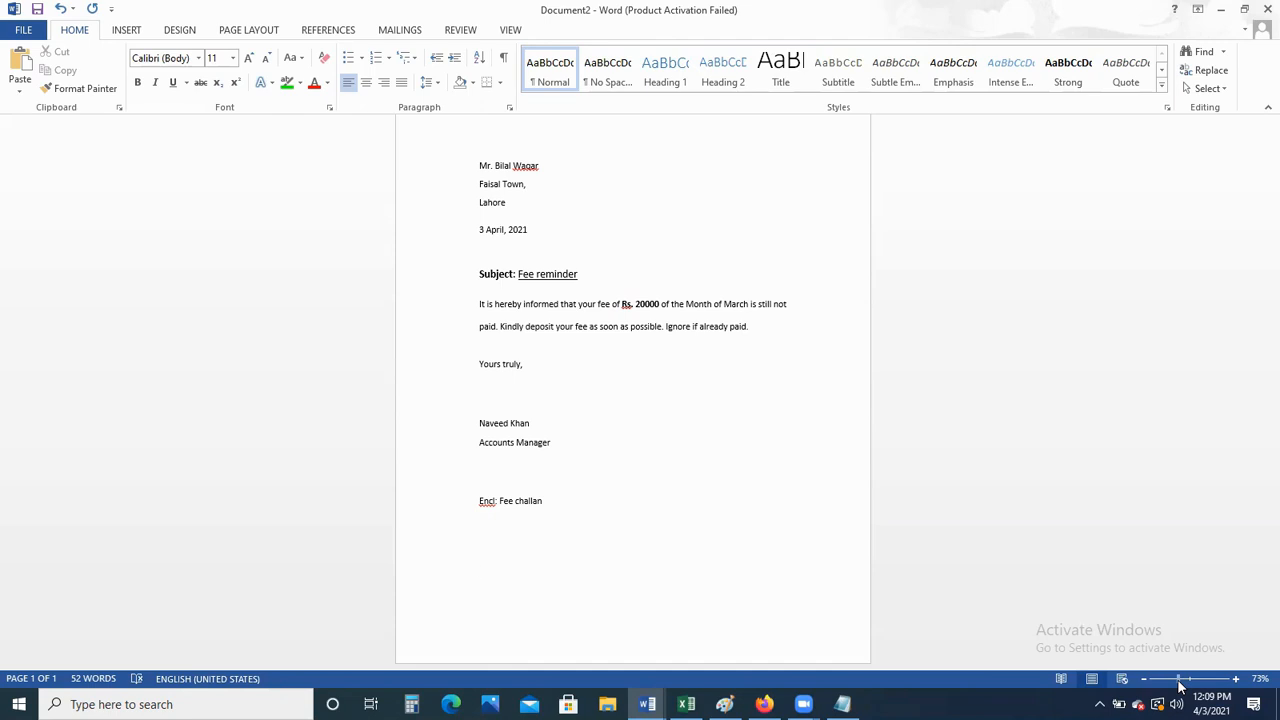
left_click_drag(1180, 685, 1183, 688)
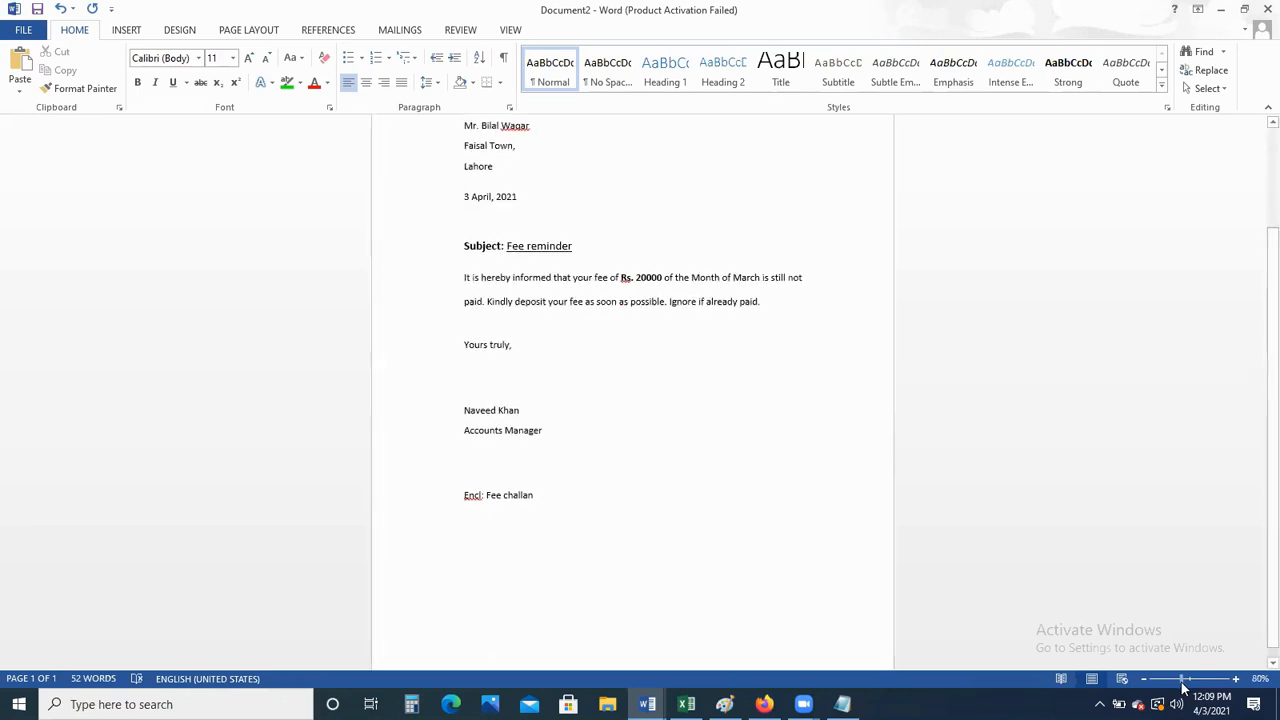